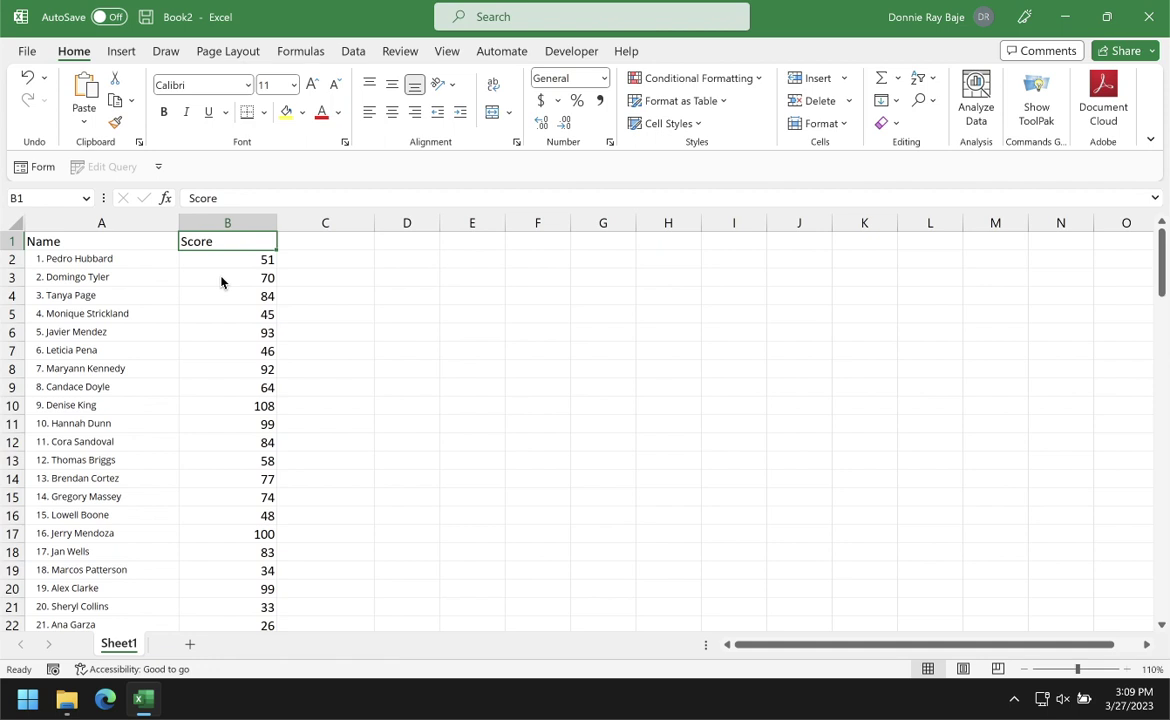
Inspect individual score values in the Score column.
click(221, 278)
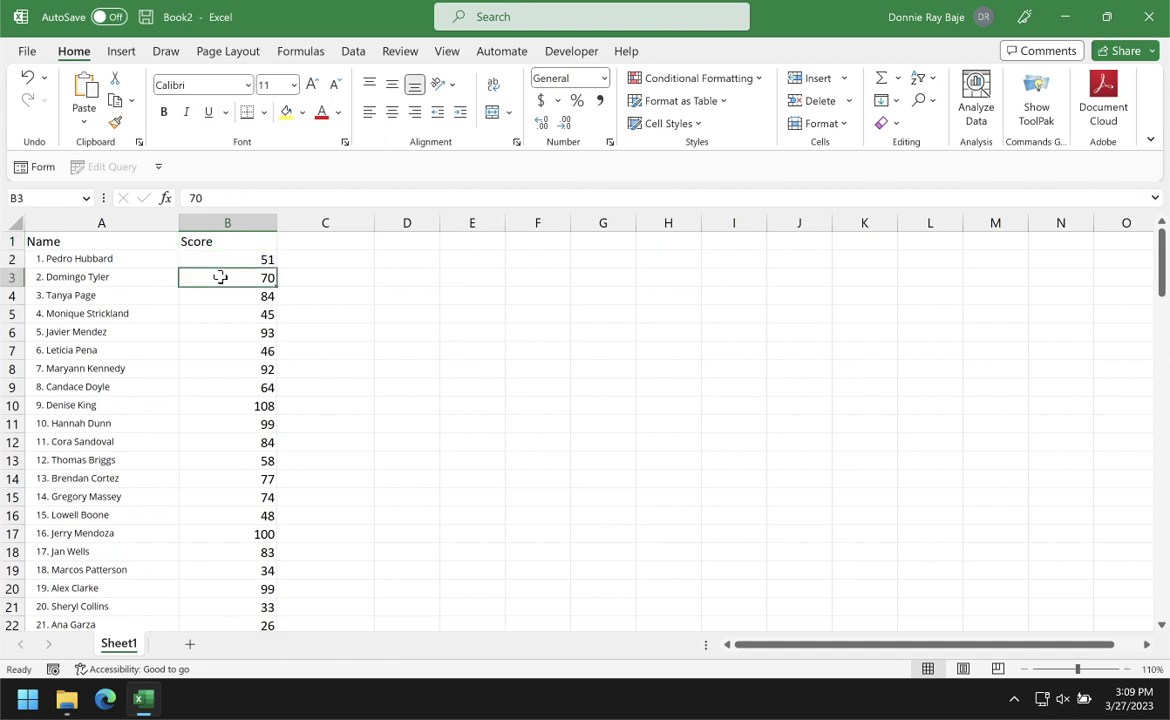
click(228, 224)
click(240, 293)
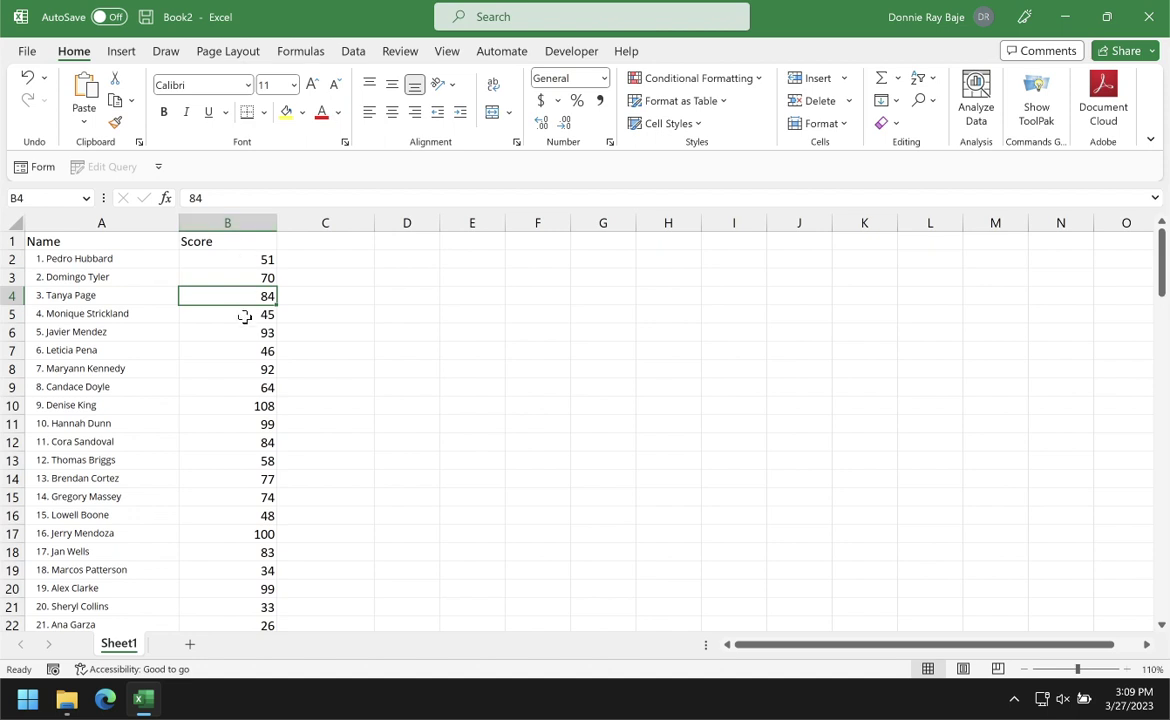
click(242, 258)
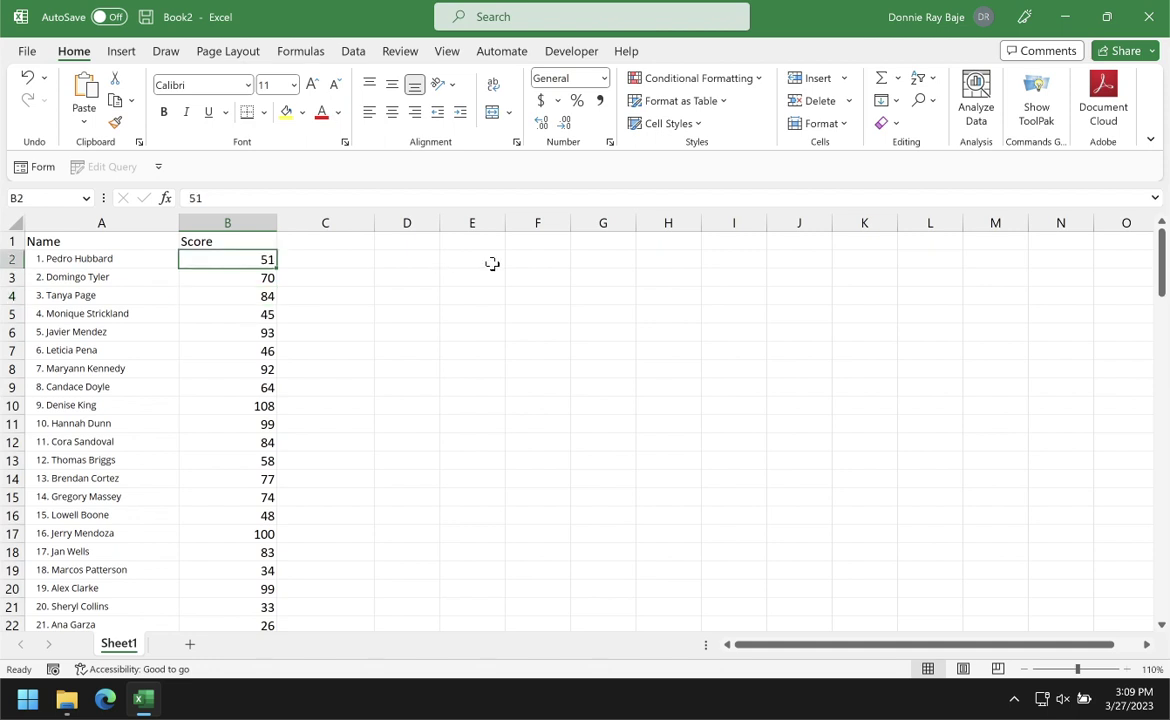
Enter =AVERAGE(B:B) in G1, giving a mean score of 65.04065.
click(590, 244)
text(=AV)
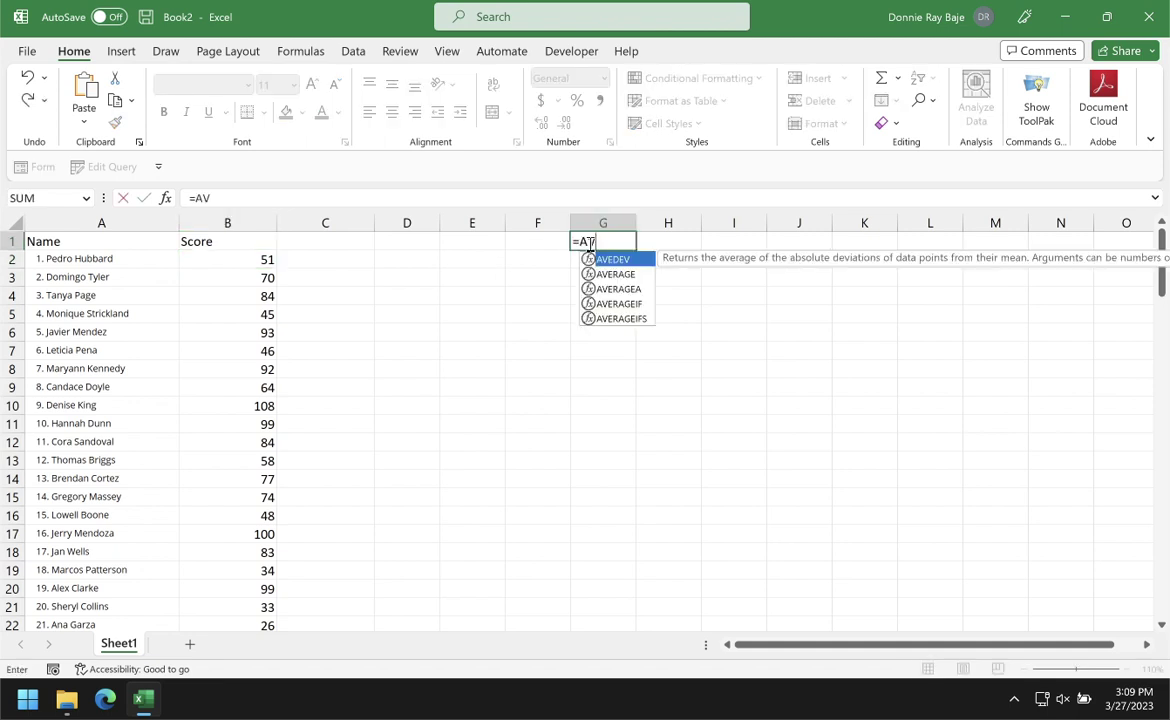
text(ERAGE()
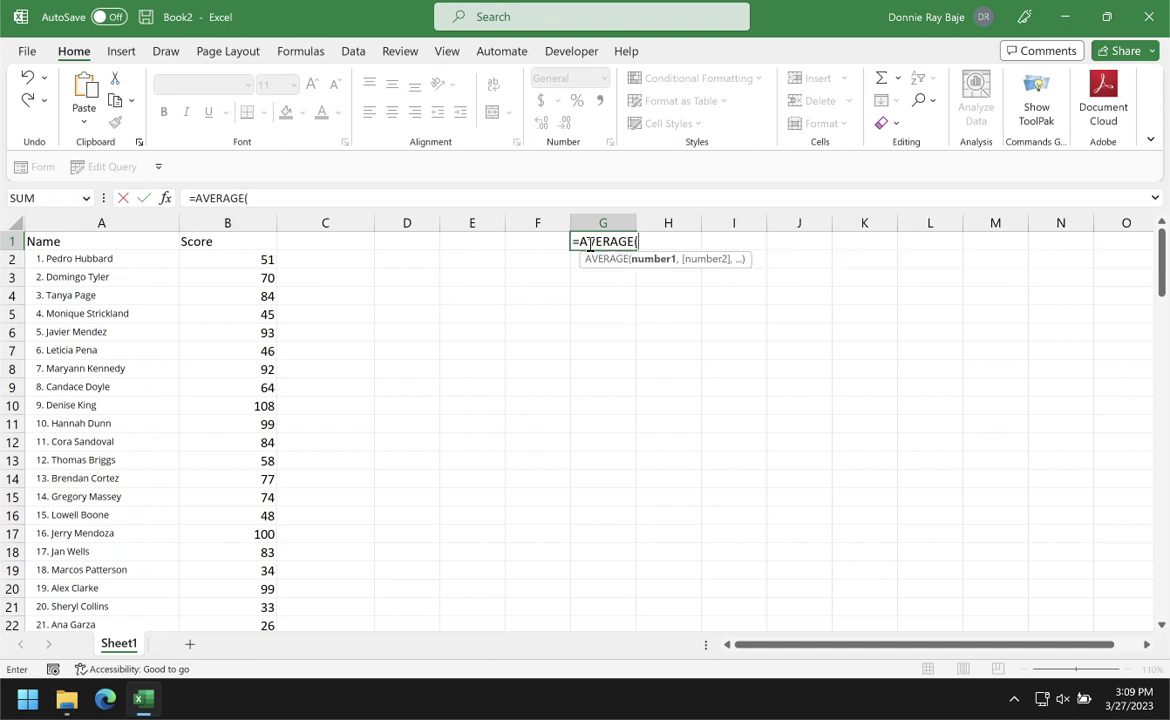
click(231, 222)
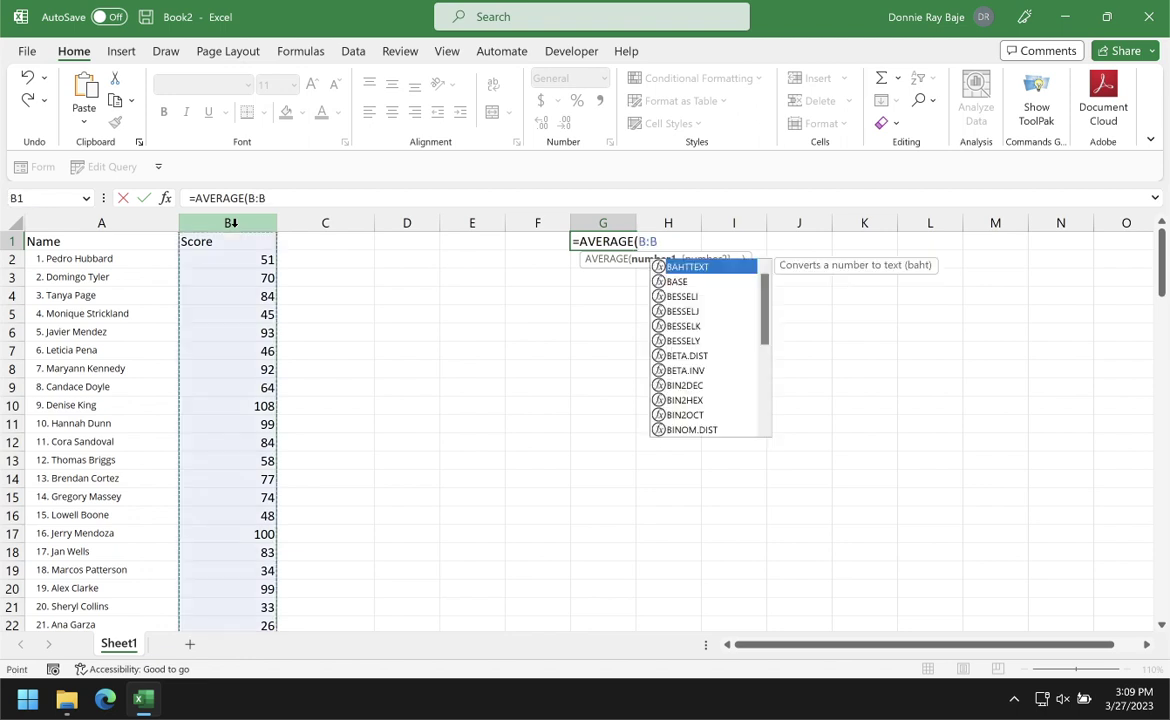
text())
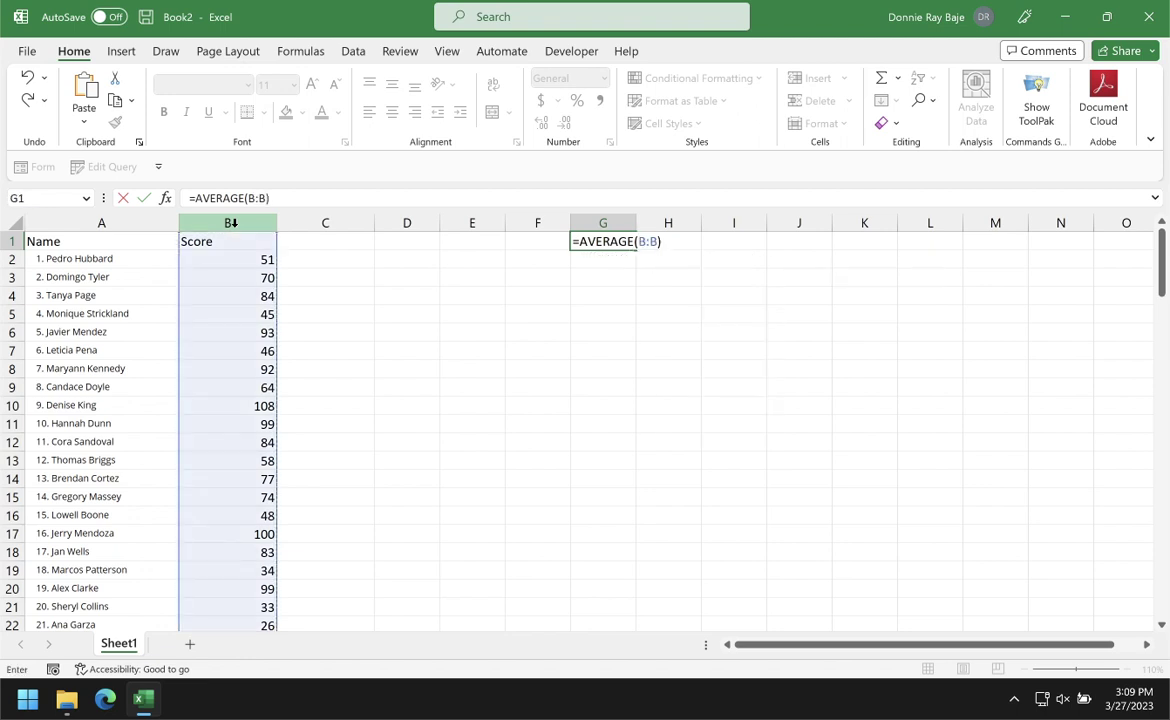
key(Return)
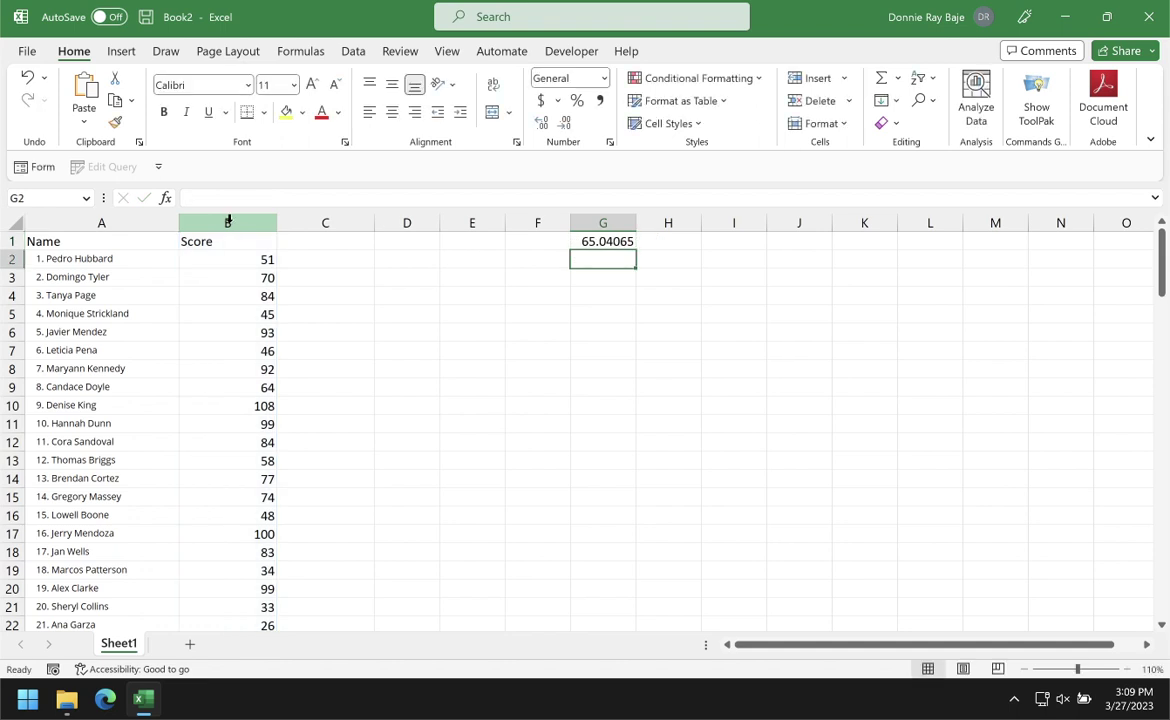
click(679, 247)
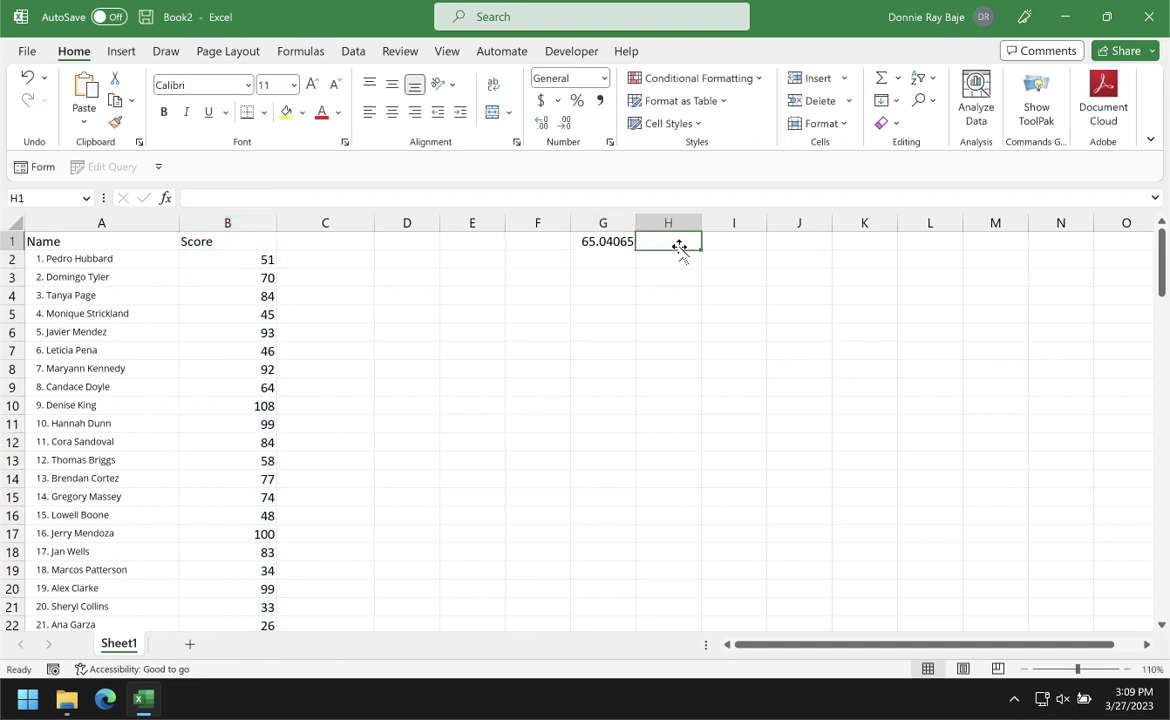
Enter =STDEV.P(B:B) in H1, giving 26.70964, and review both G1 and H1.
text(=)
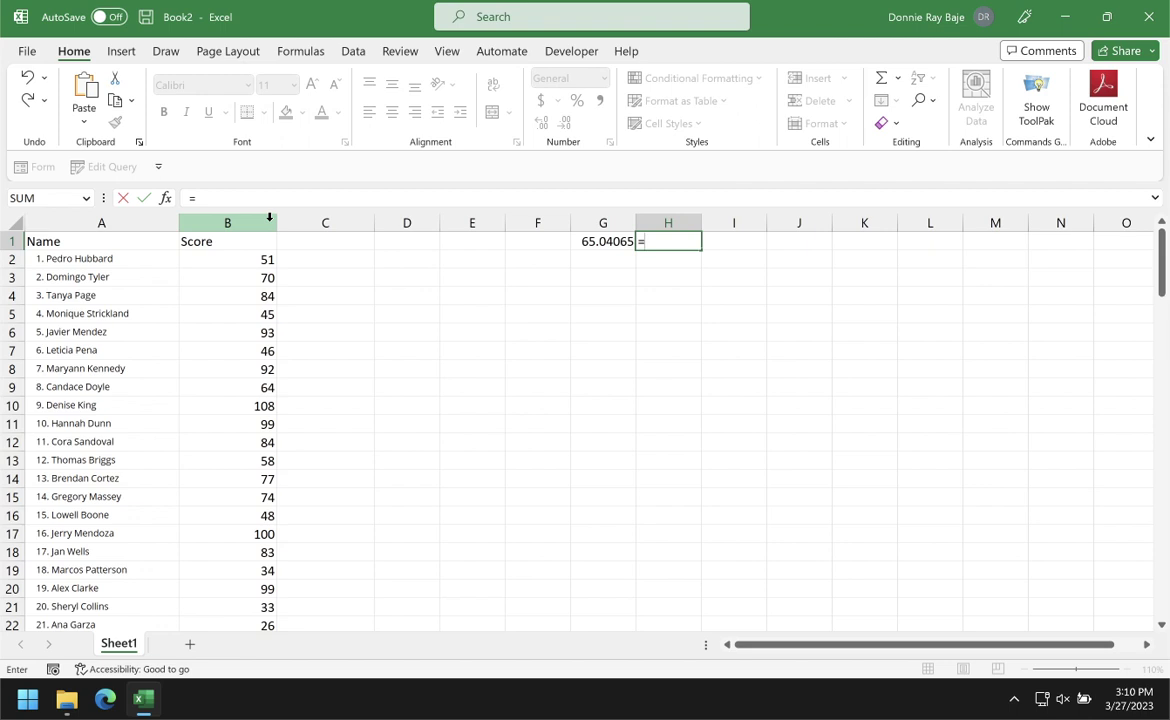
text(STD)
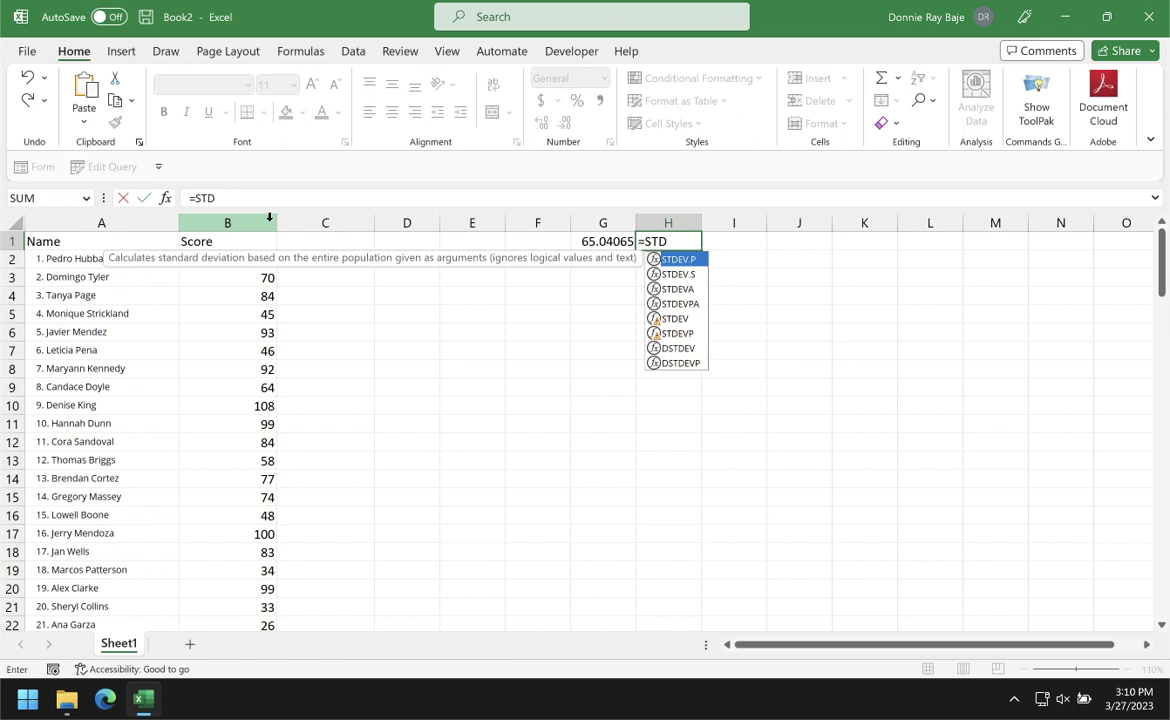
key(Tab)
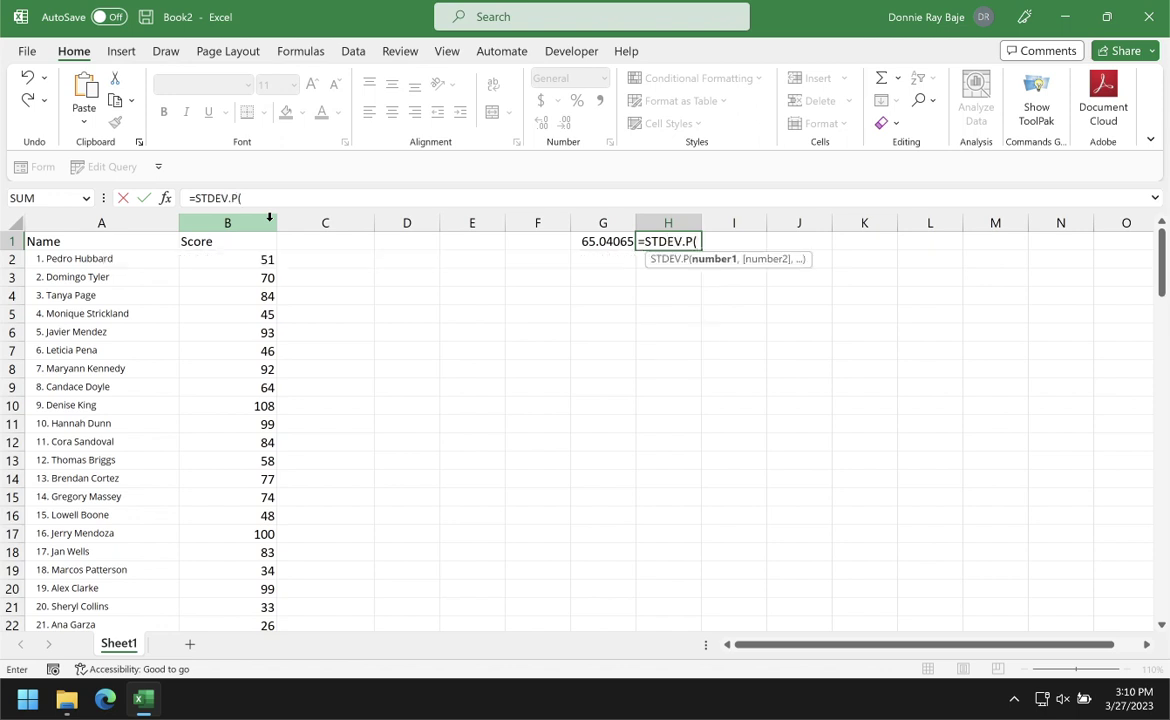
key(BackSpace)
key(BackSpace)
key(BackSpace)
key(Down)
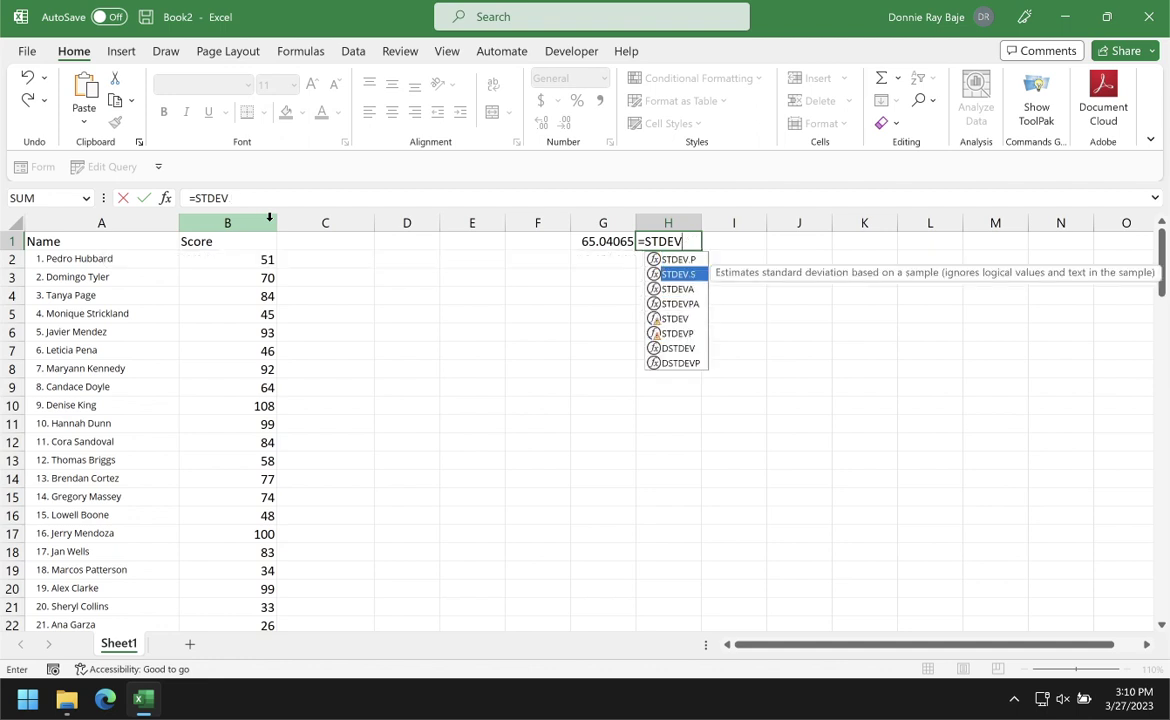
key(Up)
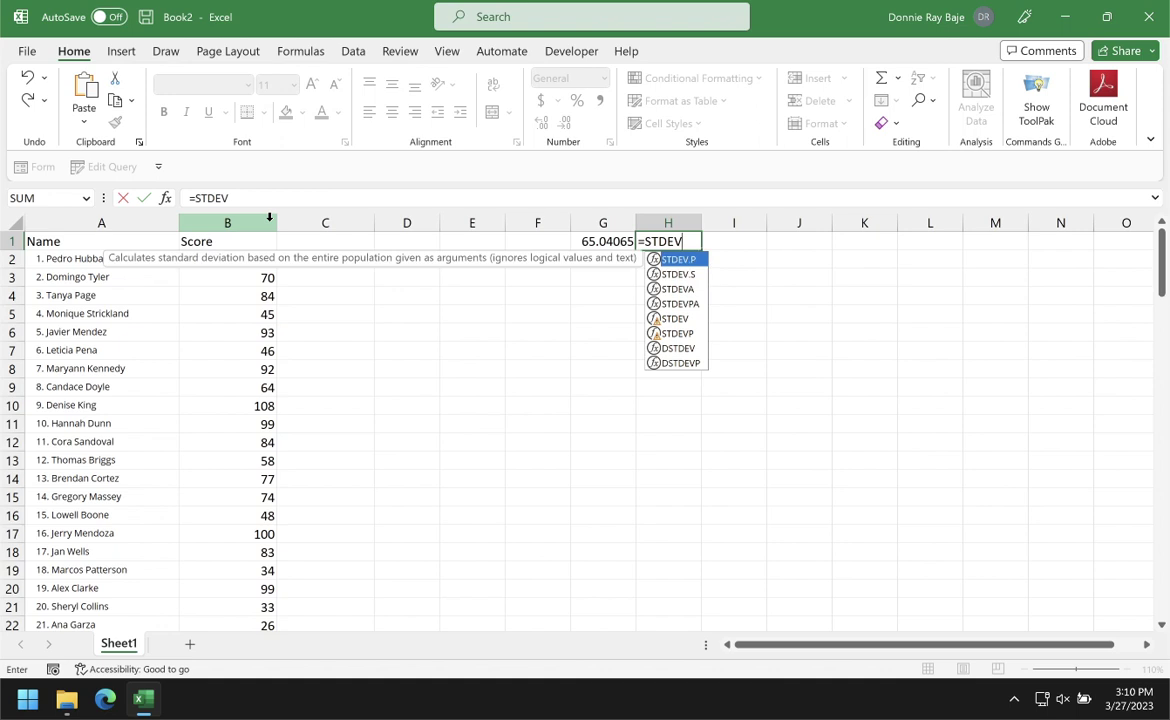
key(Tab)
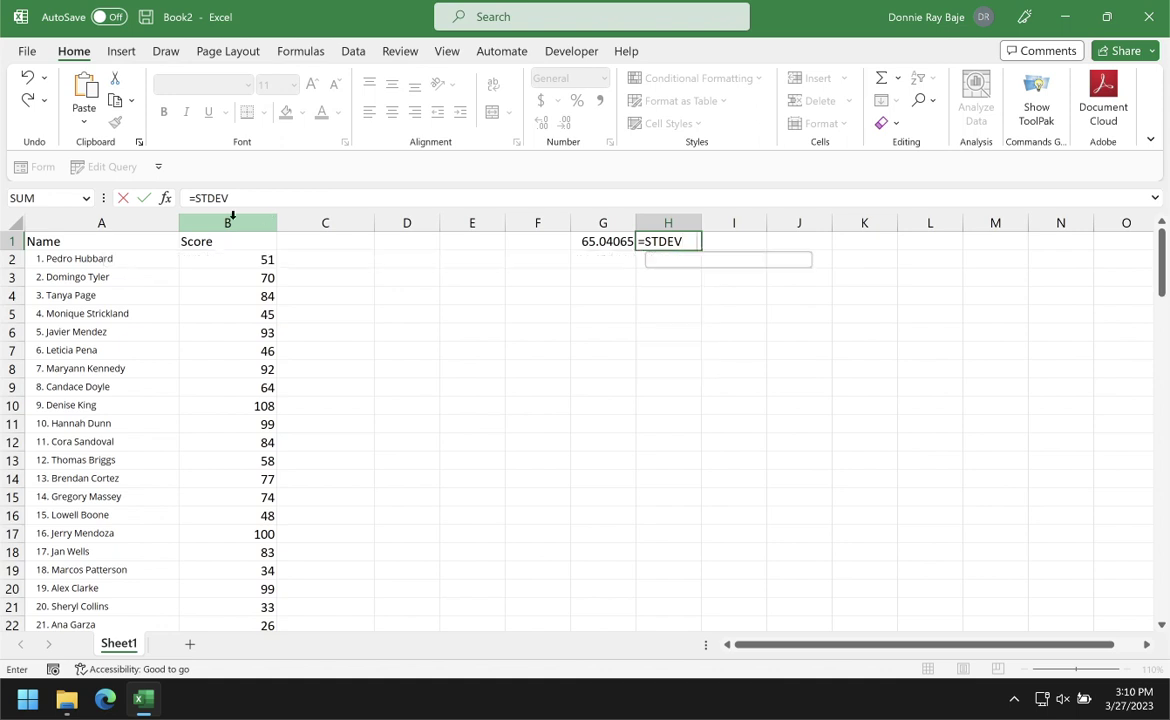
click(199, 222)
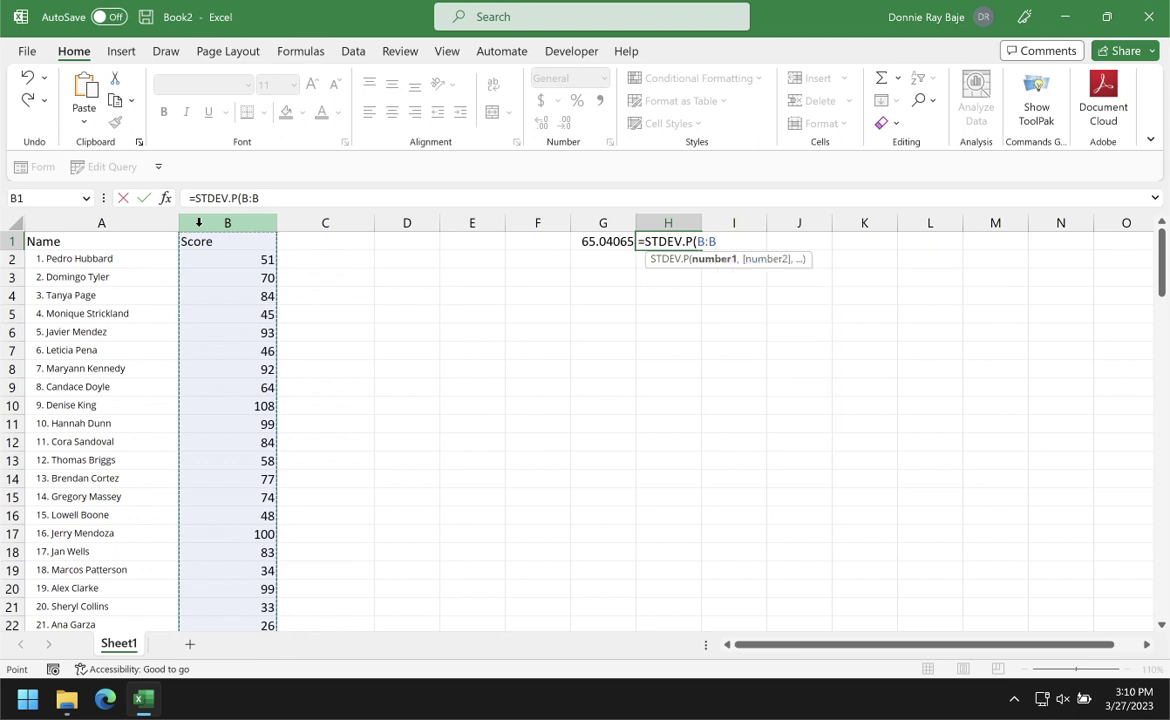
text())
key(ctrl+Return)
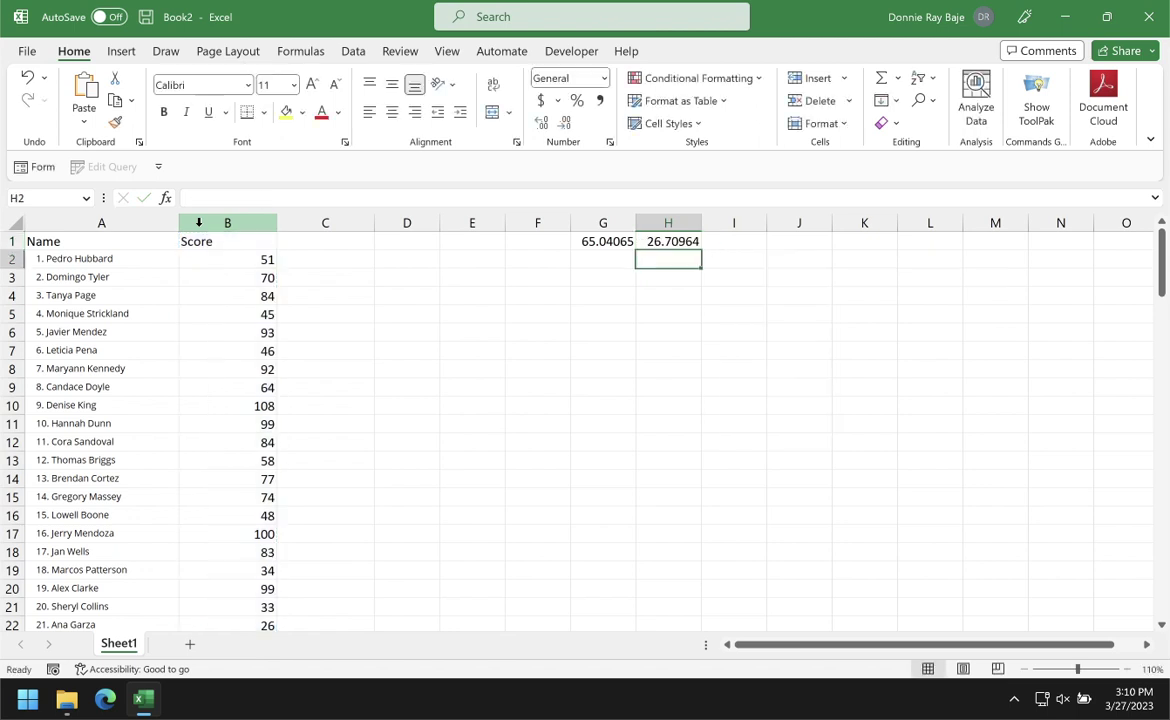
click(602, 241)
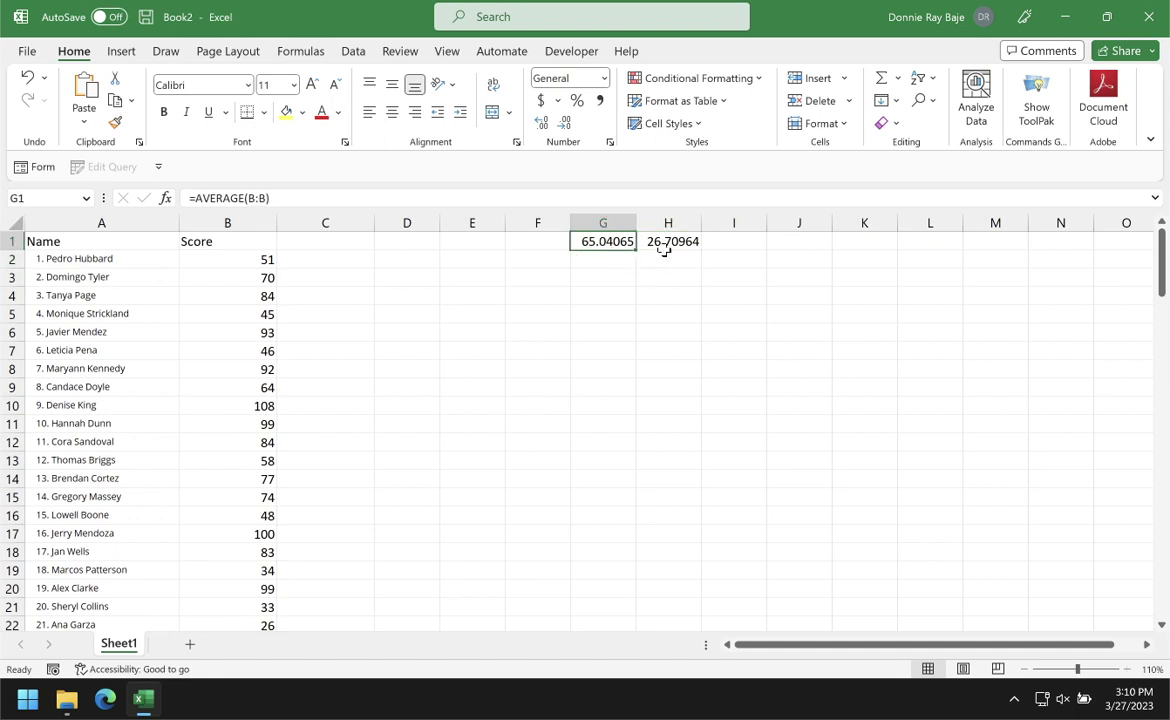
click(666, 246)
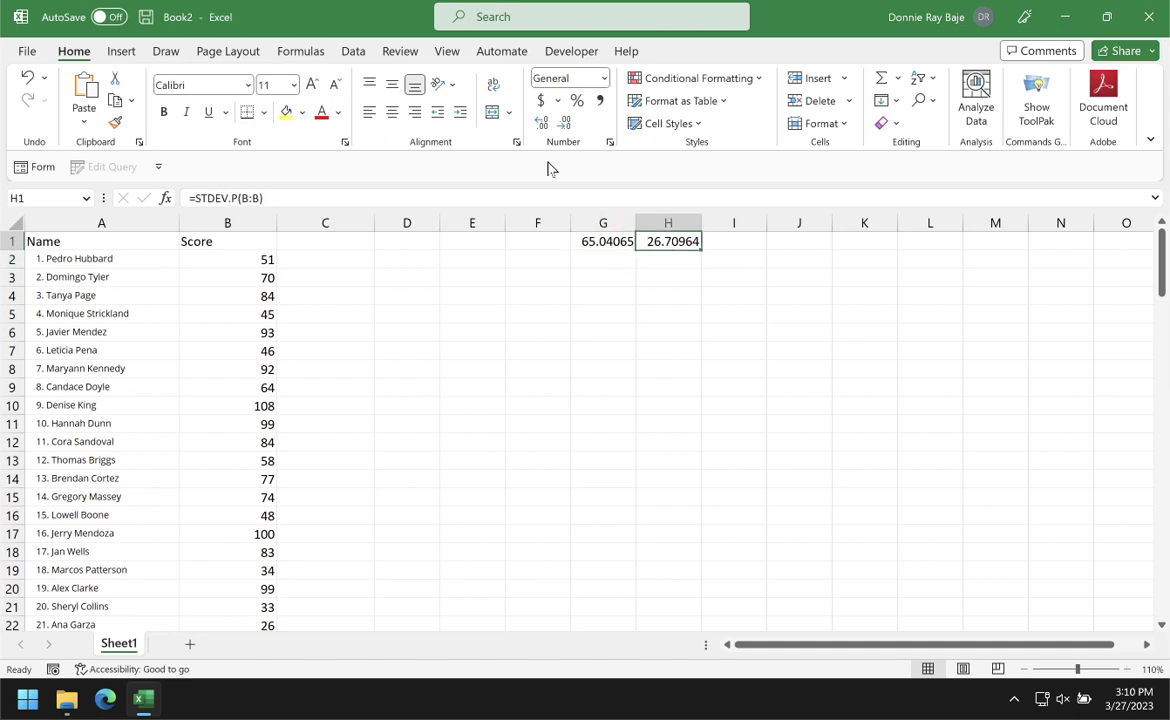
Sort the scores smallest to largest from the right-click Sort menu, lowest scores of 20 on top.
click(238, 370)
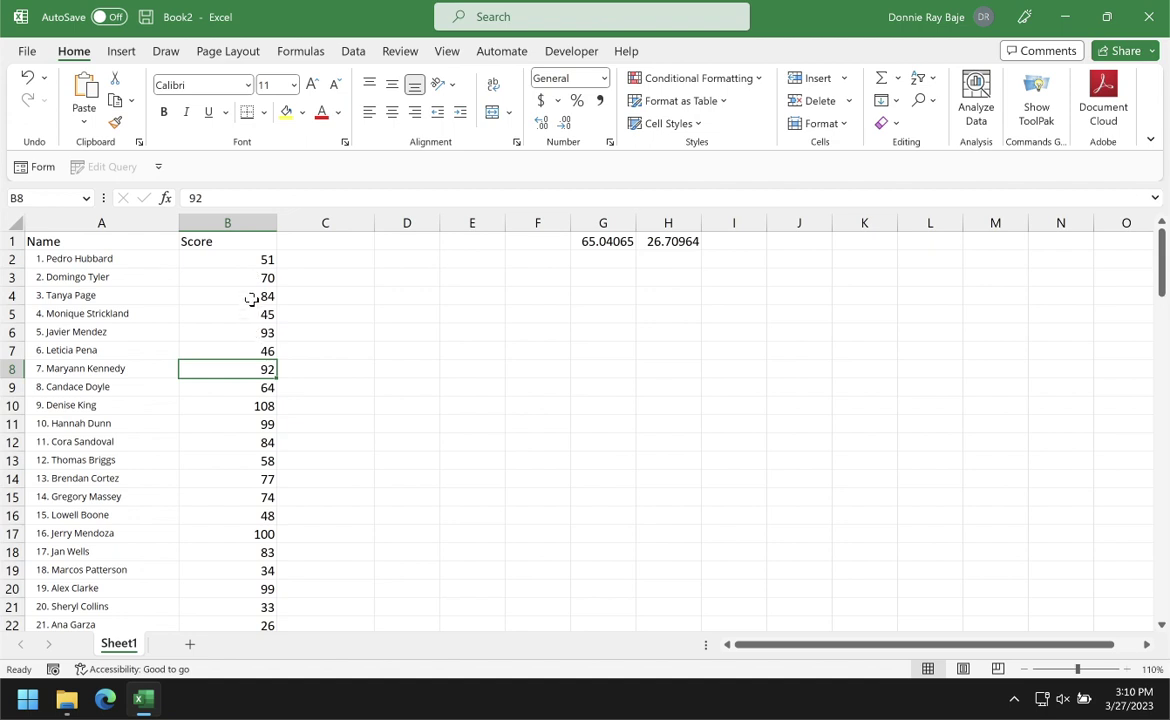
click(253, 299)
right_click(253, 305)
click(210, 337)
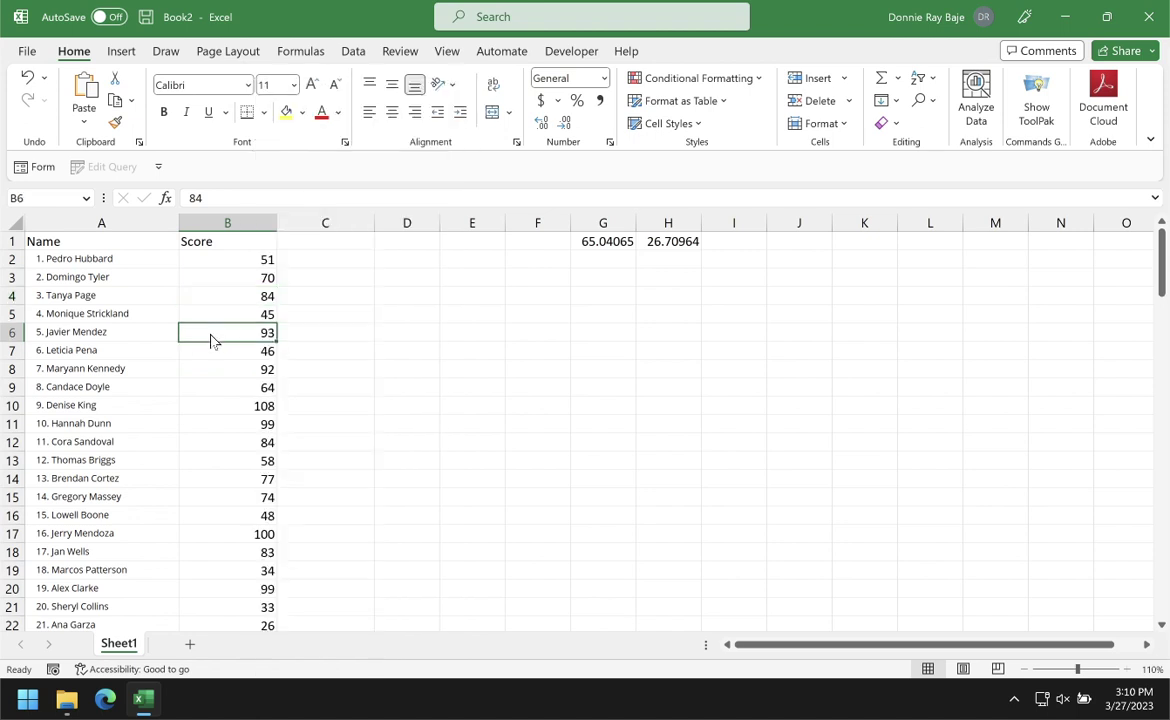
right_click(210, 340)
mouse_move(293, 488)
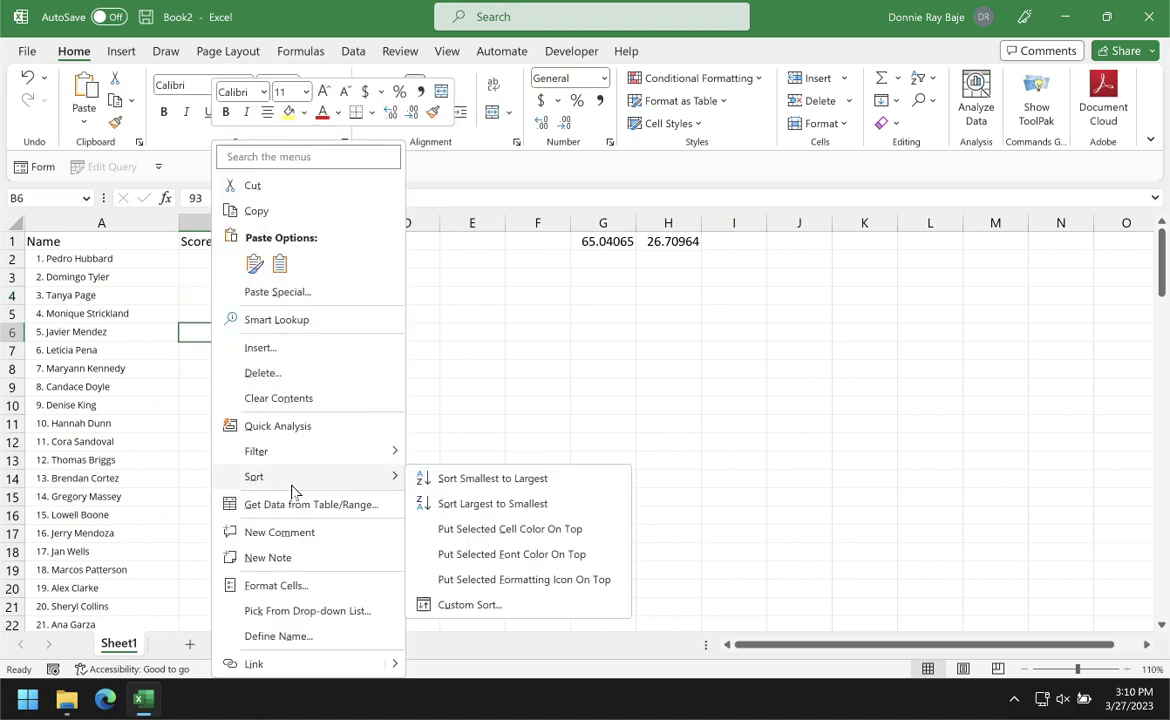
click(469, 479)
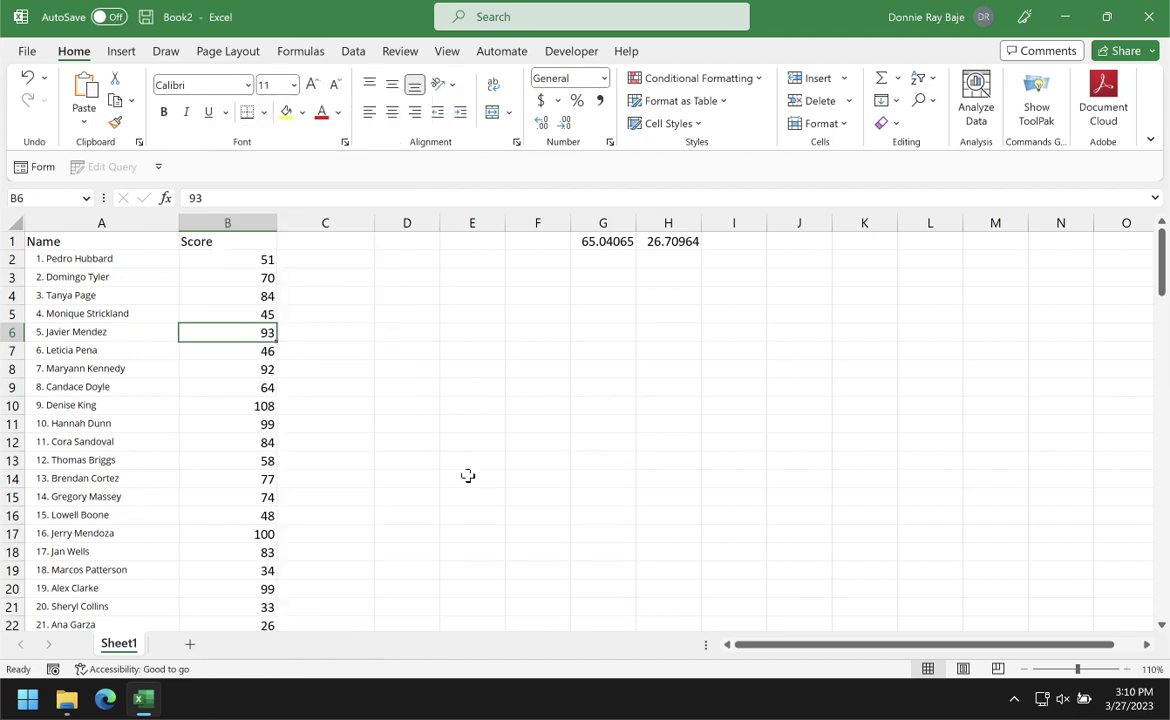
click(251, 224)
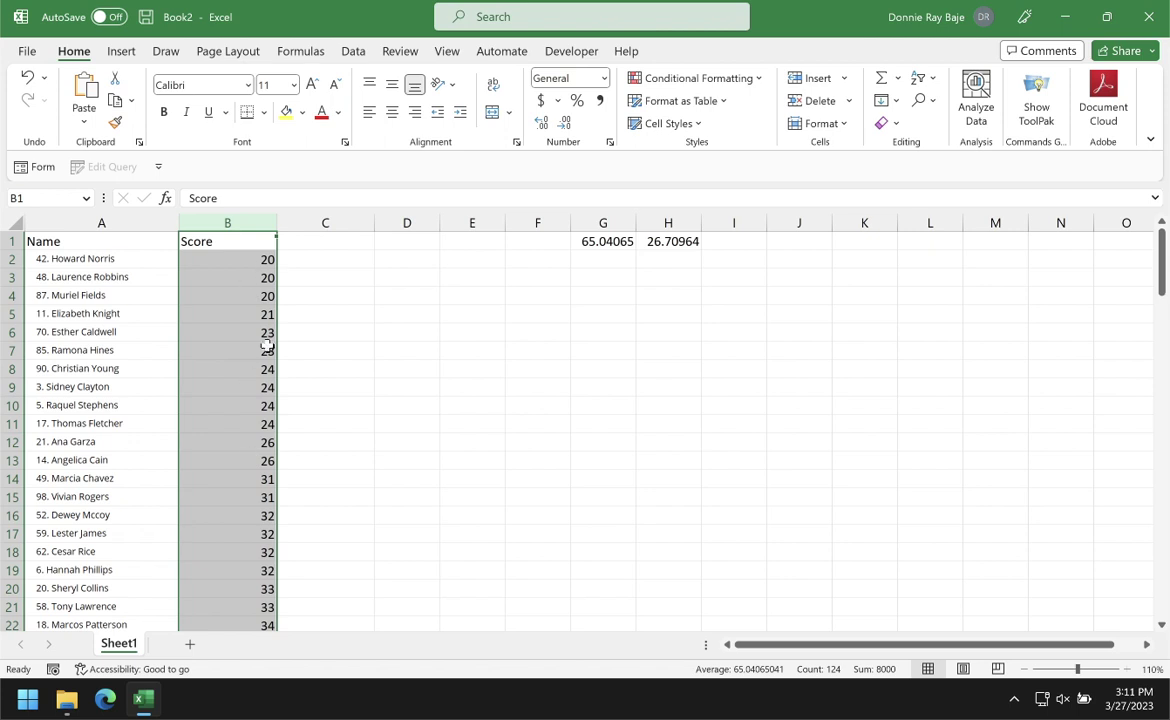
click(345, 257)
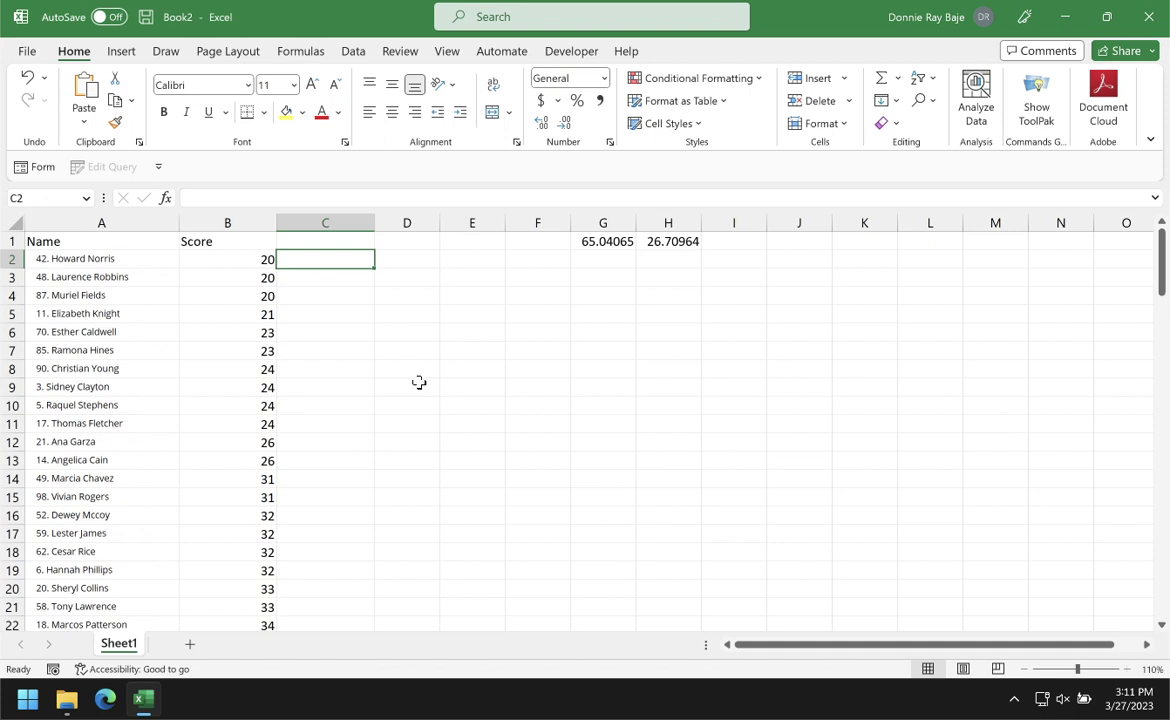
Cancel the started formula in C2 and zoom the sheet to 160%.
text(=)
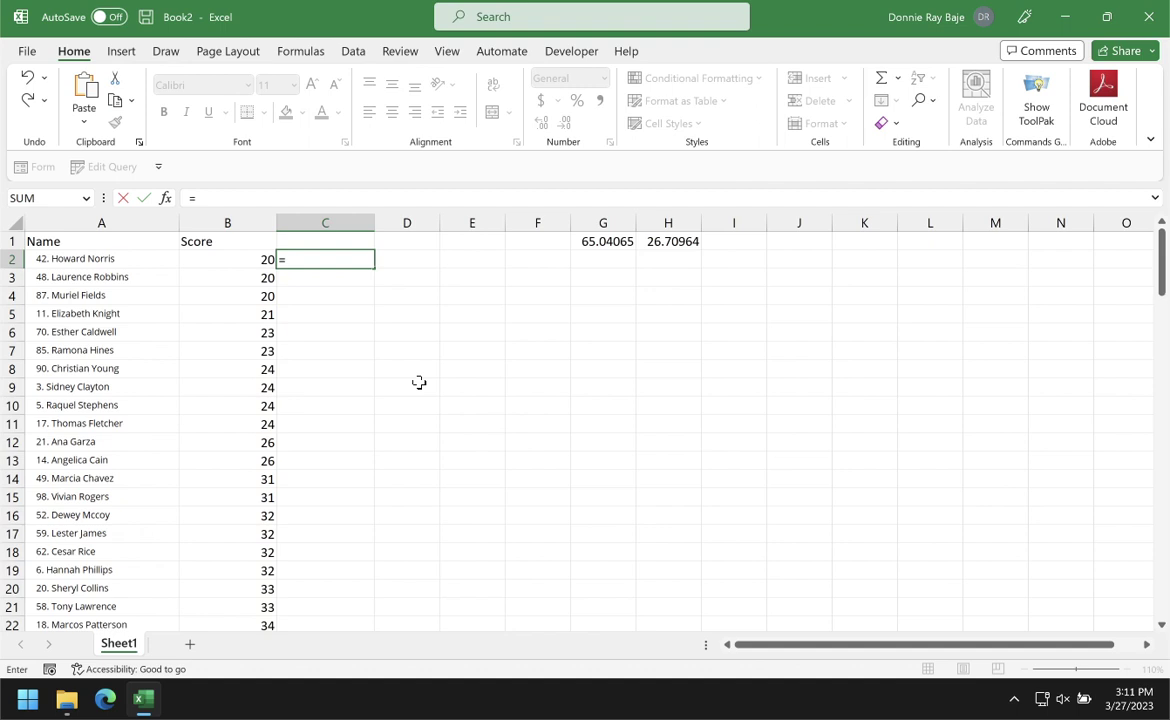
key(Escape)
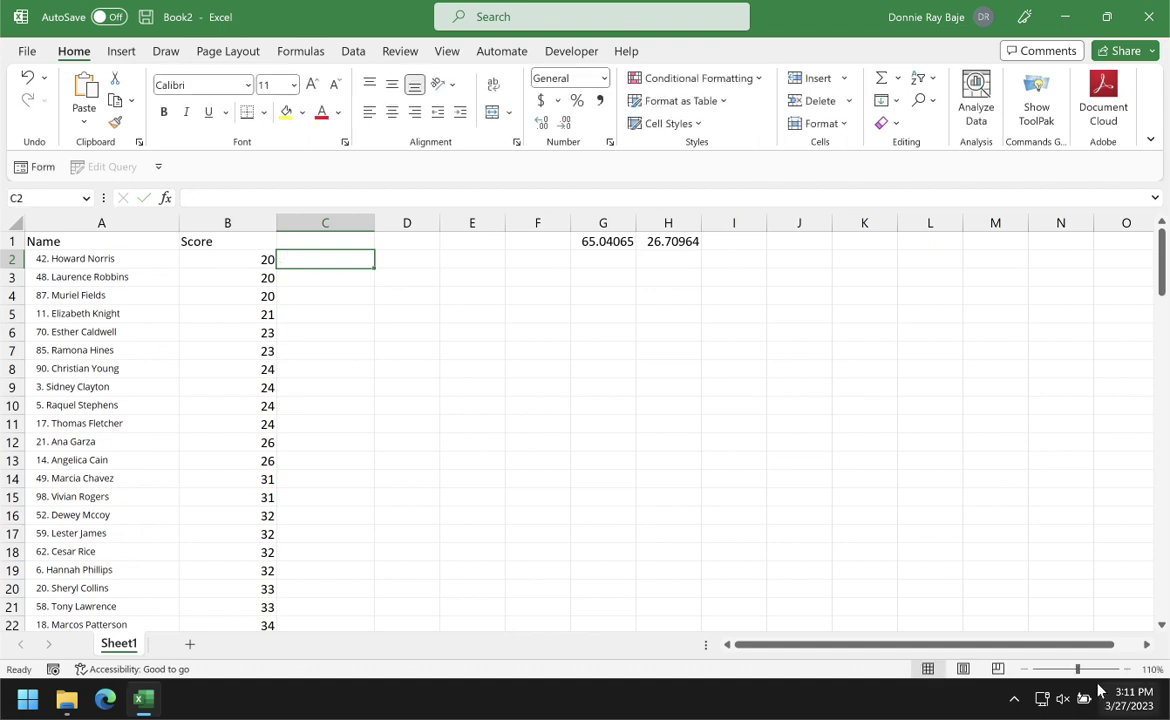
click(1127, 669)
click(1127, 669)
click(1127, 669)
click(1127, 669)
click(1127, 669)
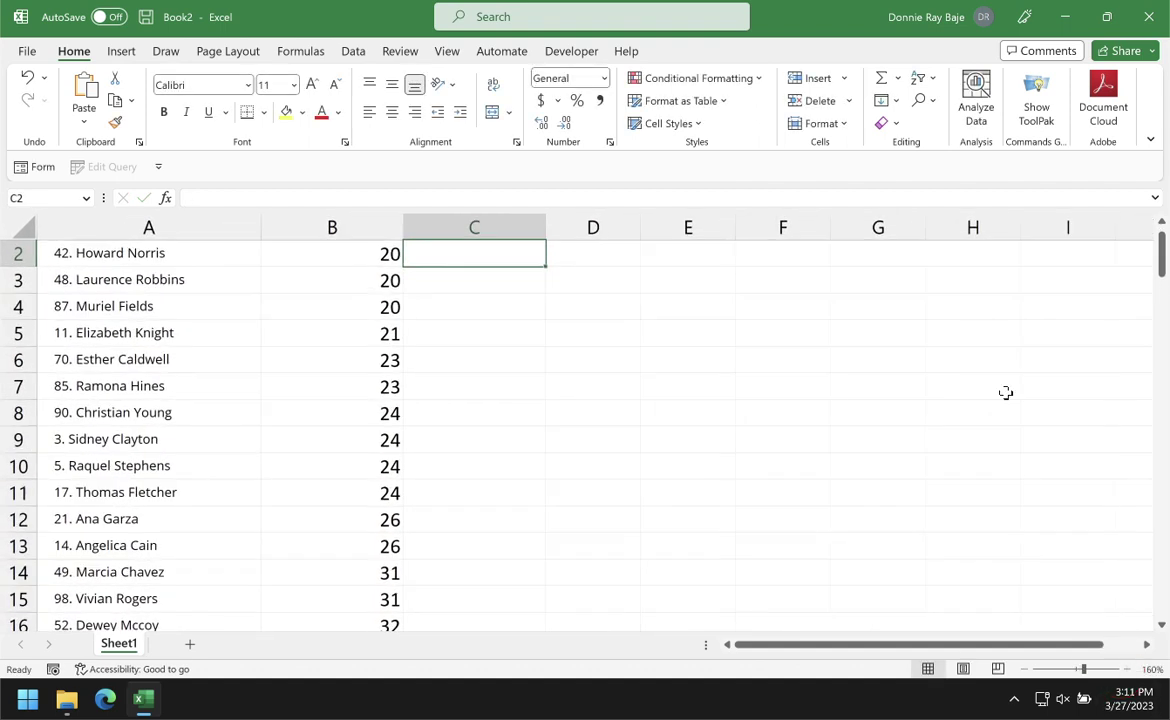
scroll(1005, 392, up, 1)
Start =NORM.DIST(B2, in C2, using the first score as x.
text(=NOR)
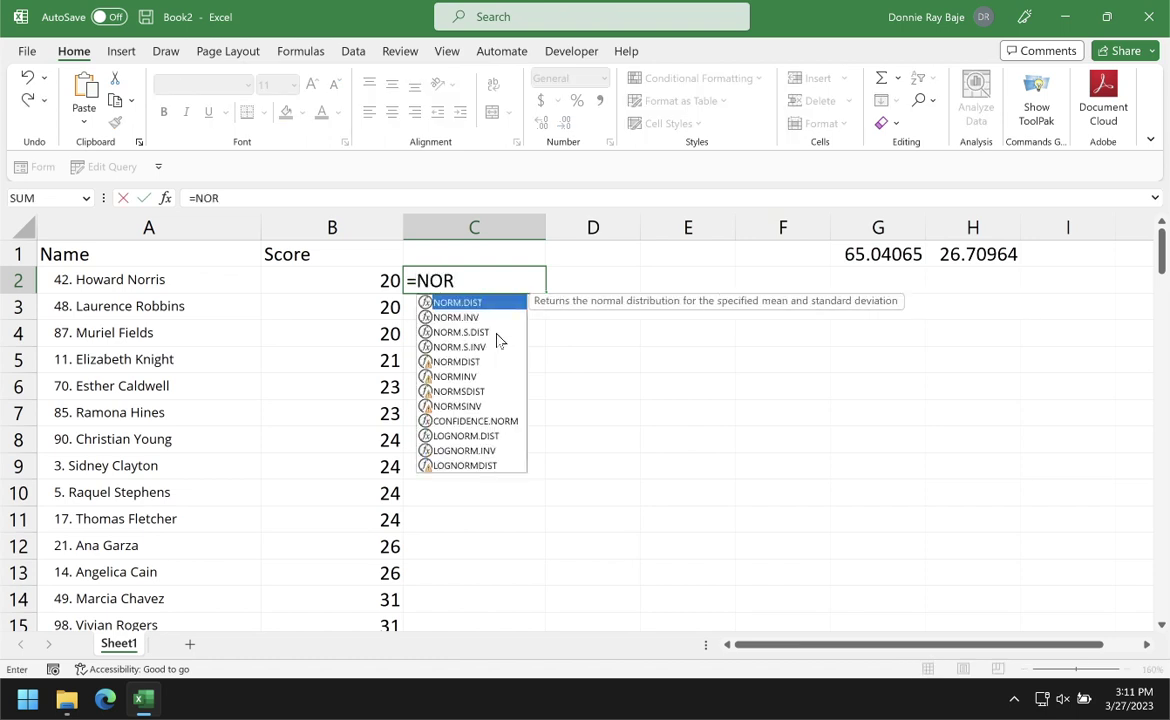
key(Down)
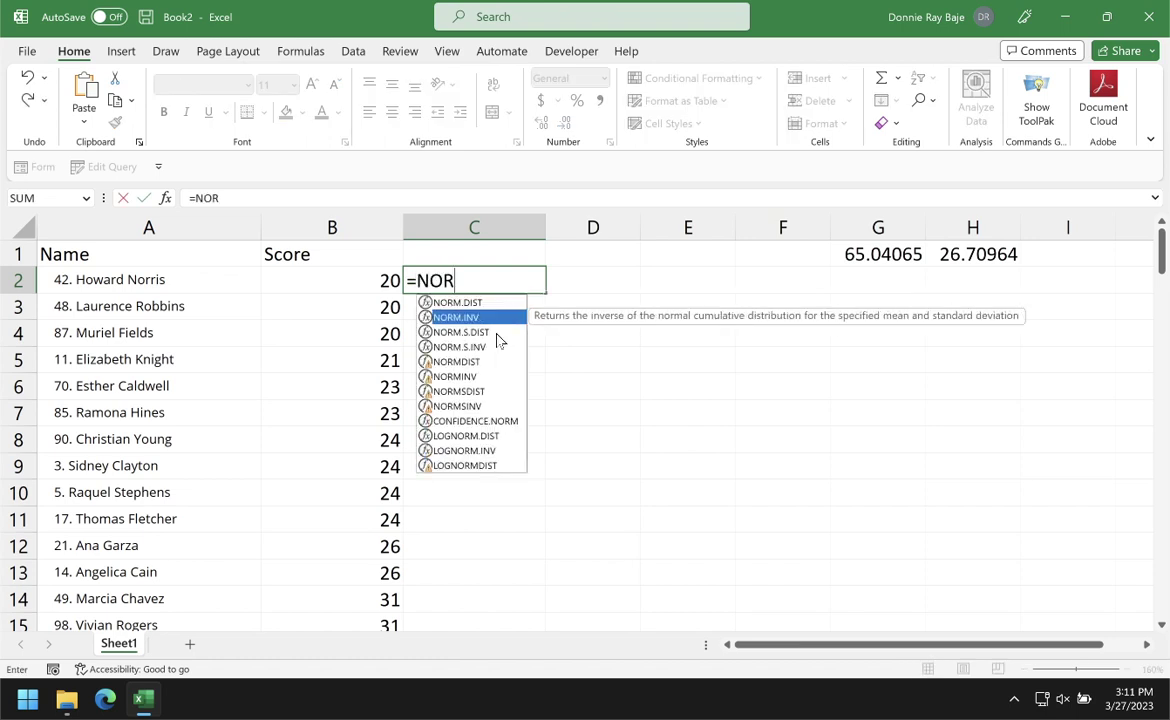
key(Up)
key(Tab)
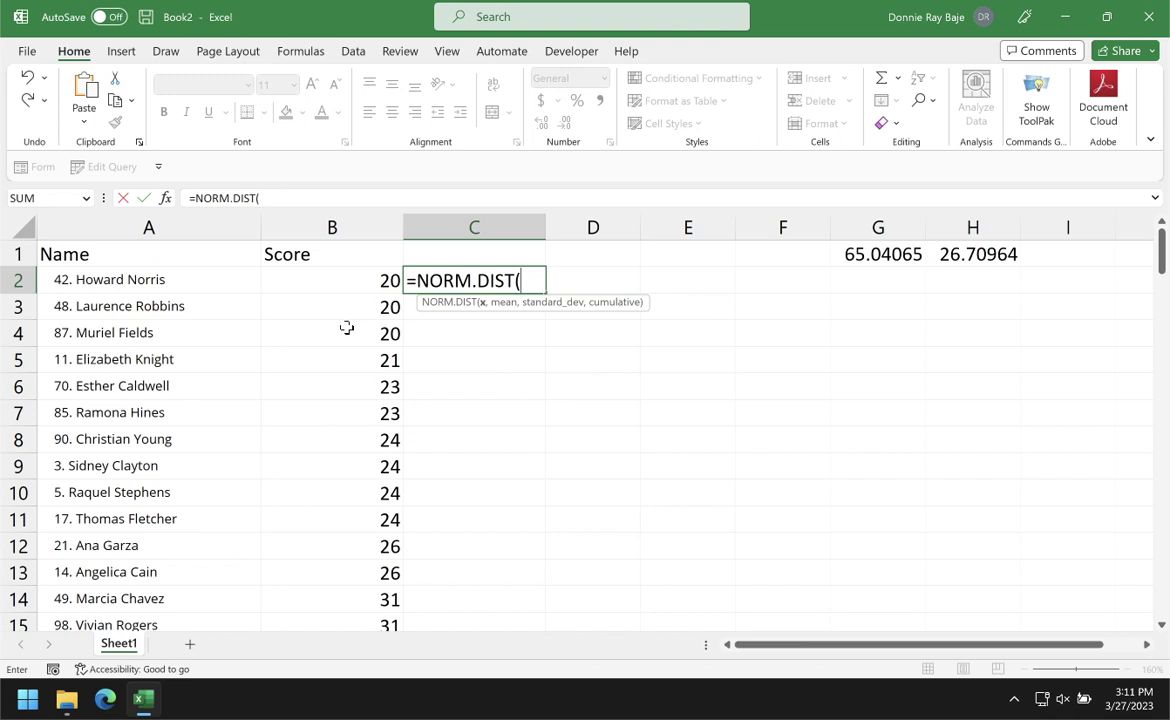
click(366, 281)
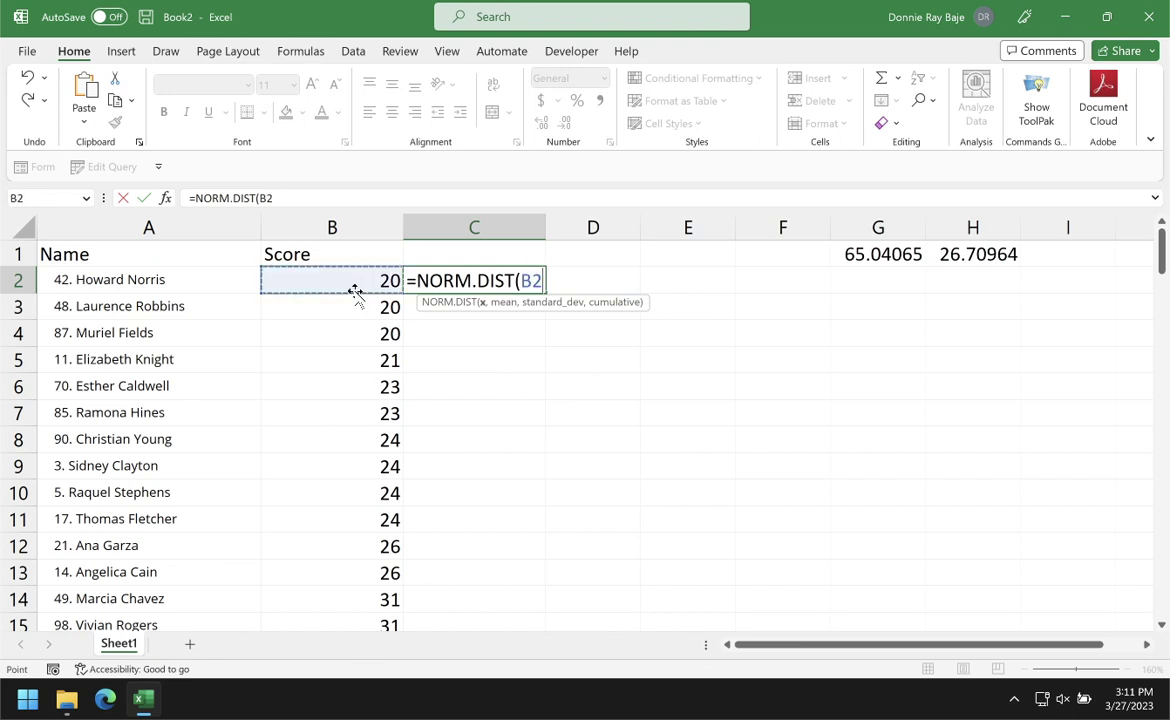
text(,)
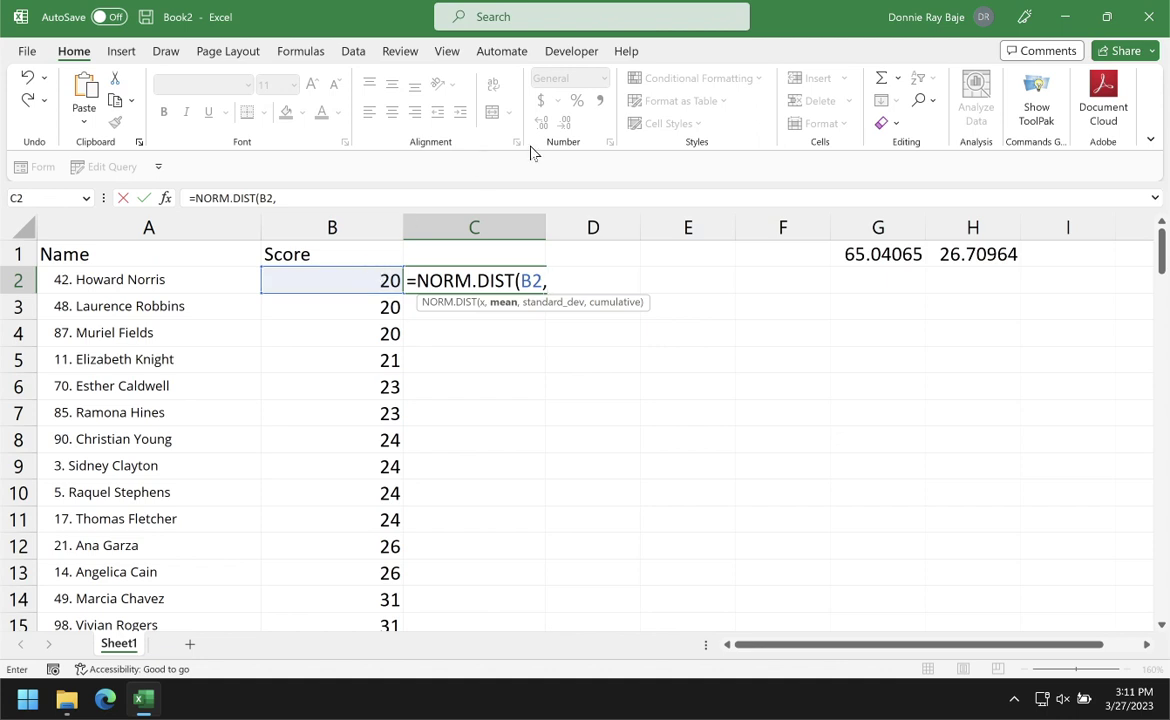
click(877, 250)
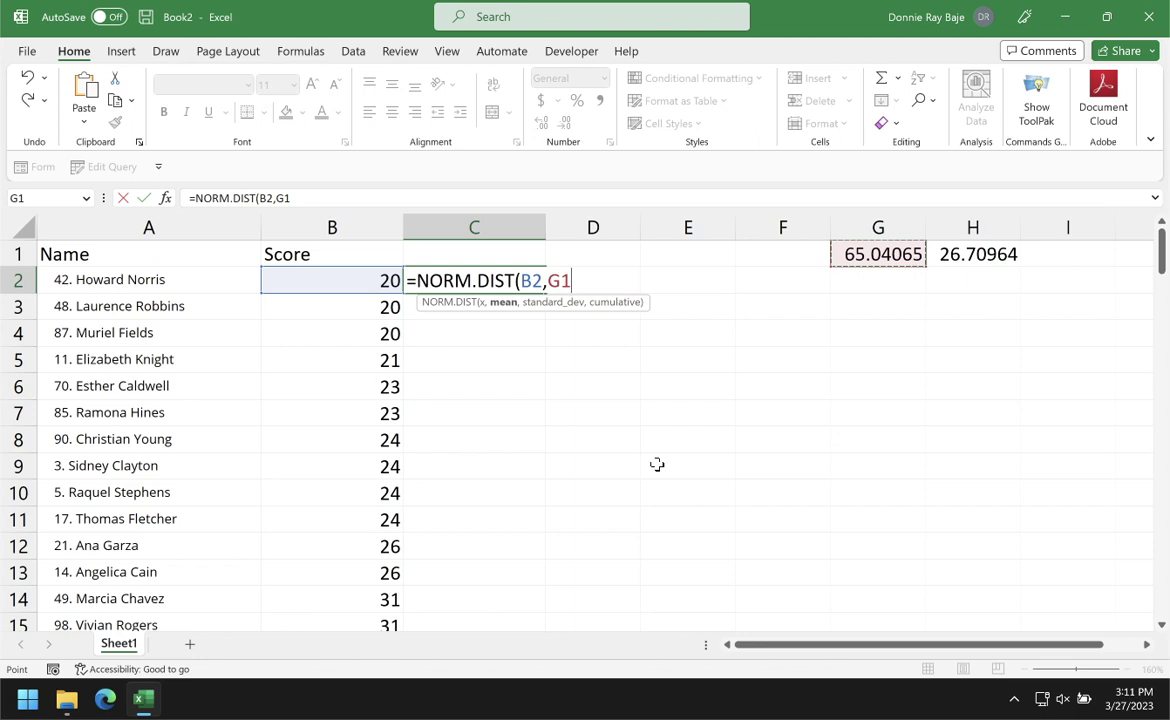
Complete C2 as =NORM.DIST(B2,$G$1,$H$1,FALSE), returning 0.003603756.
key(F4)
text(,)
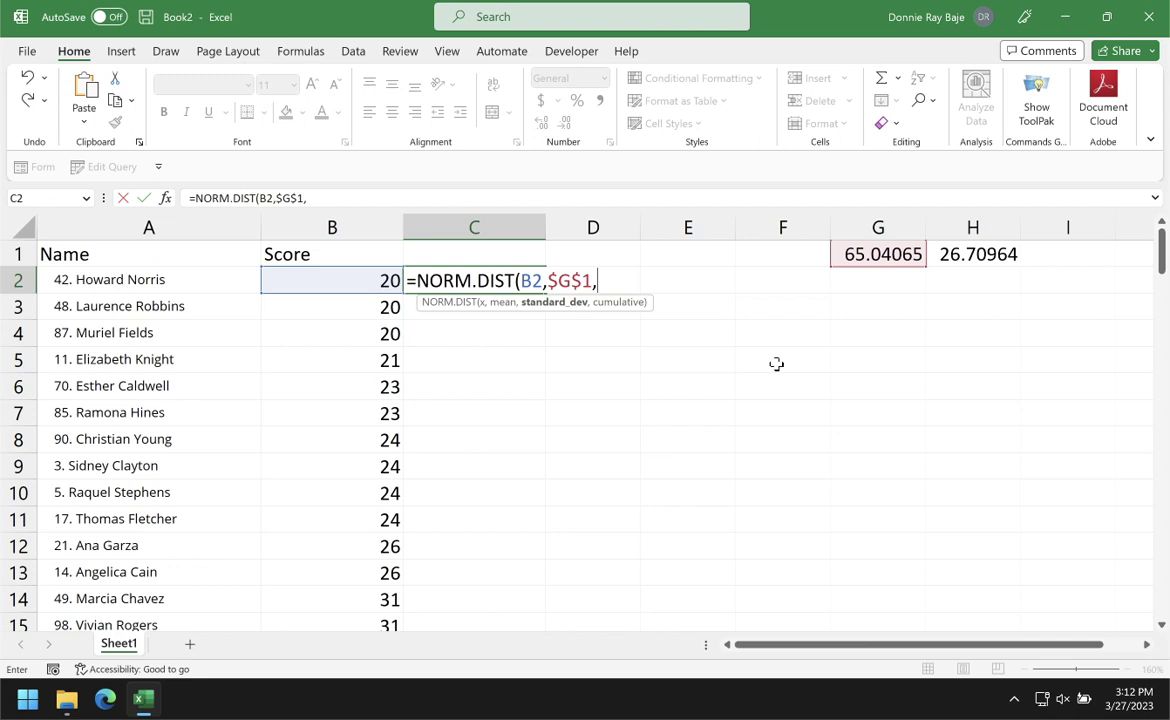
click(990, 254)
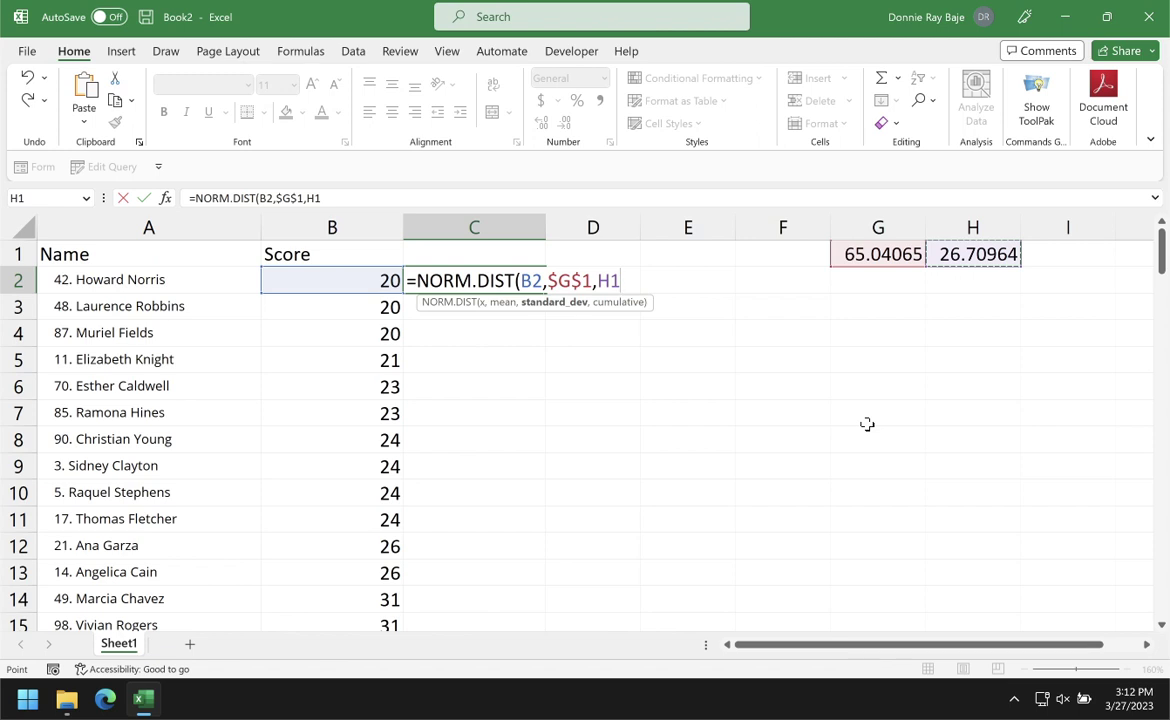
key(F4)
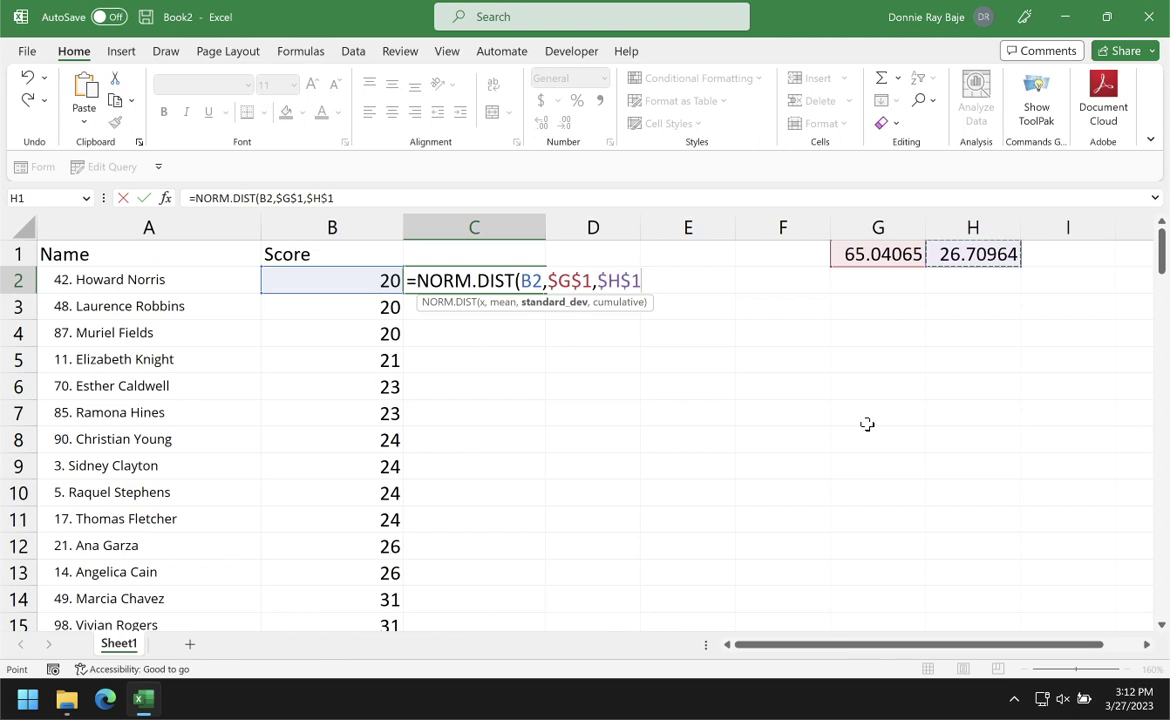
text(,)
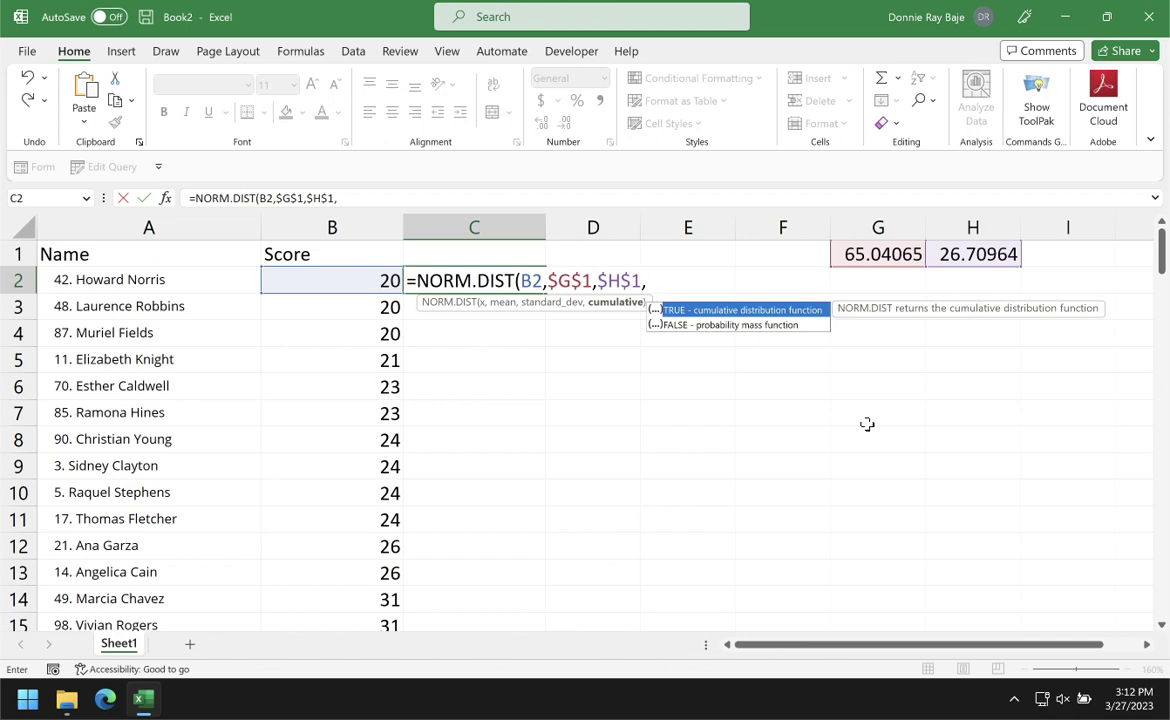
key(Down)
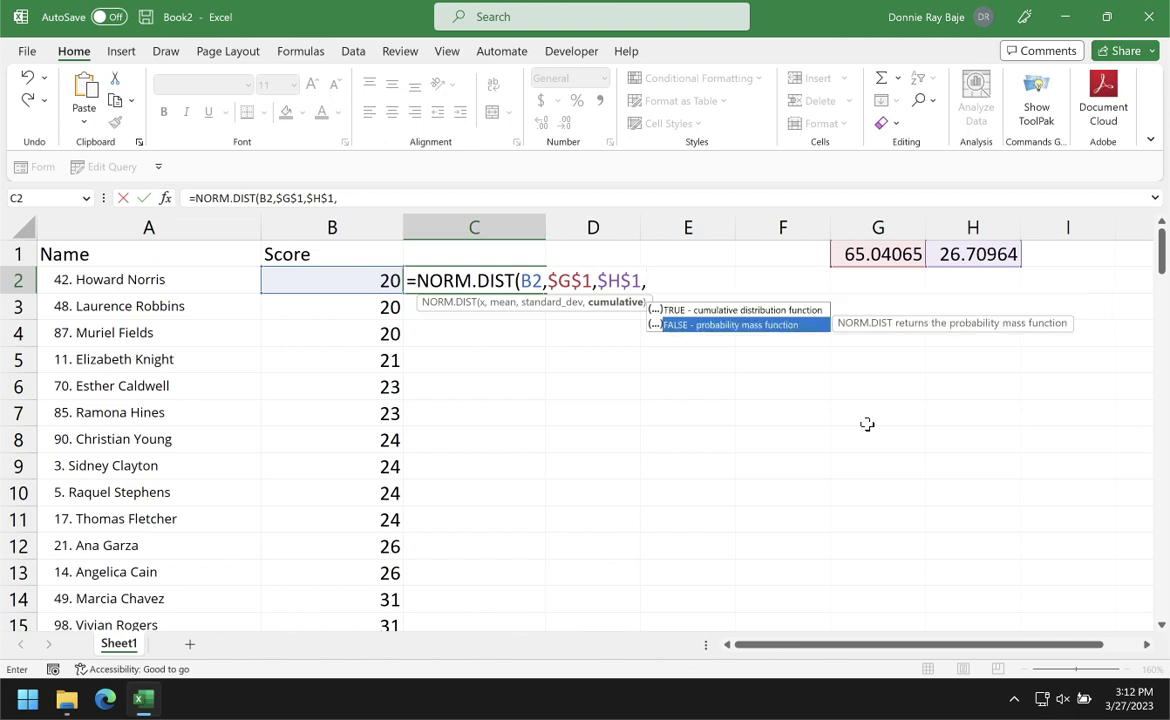
key(Tab)
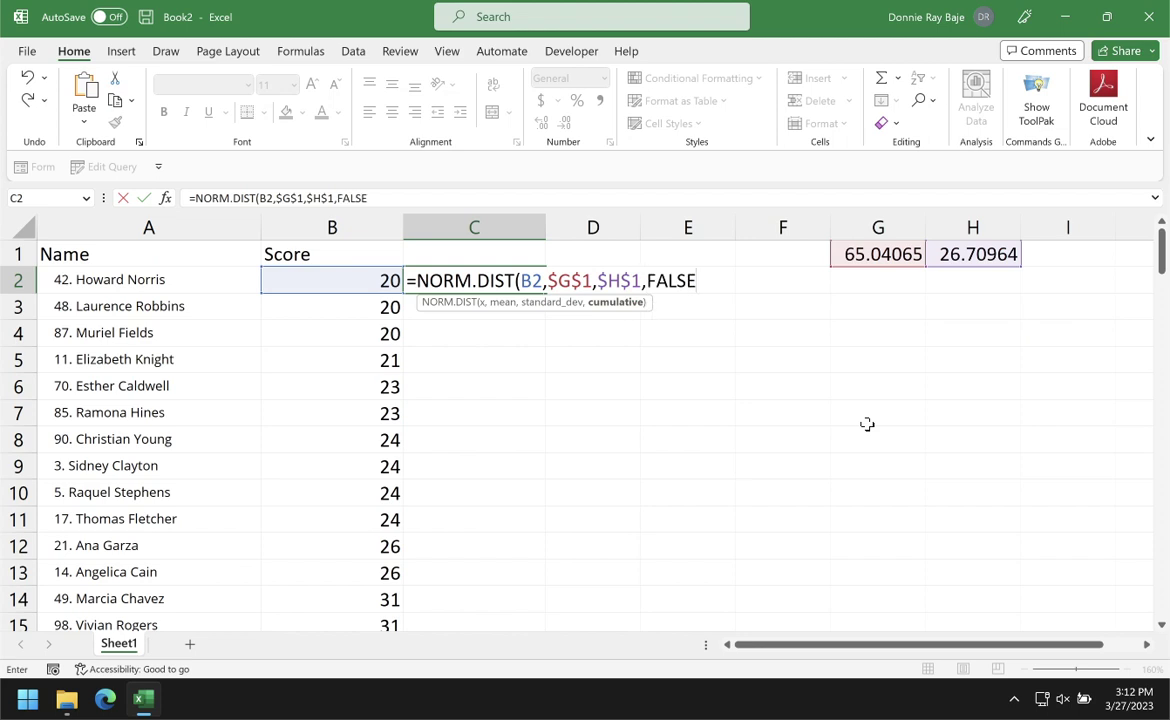
text())
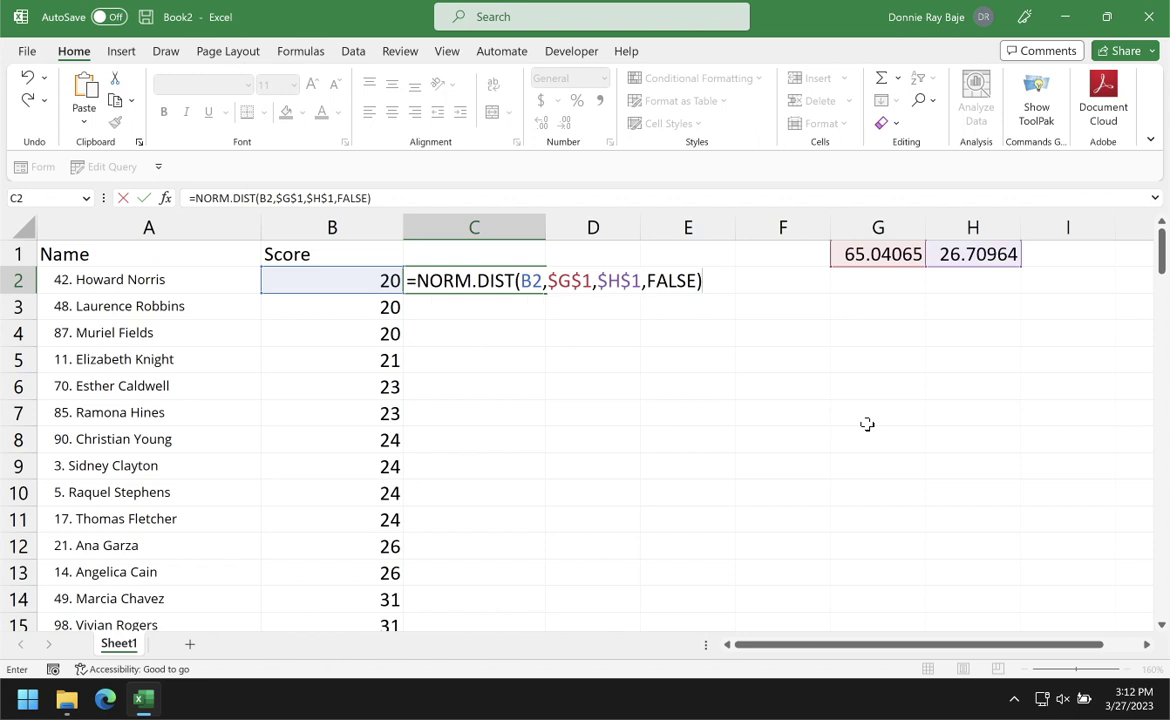
key(Return)
click(530, 281)
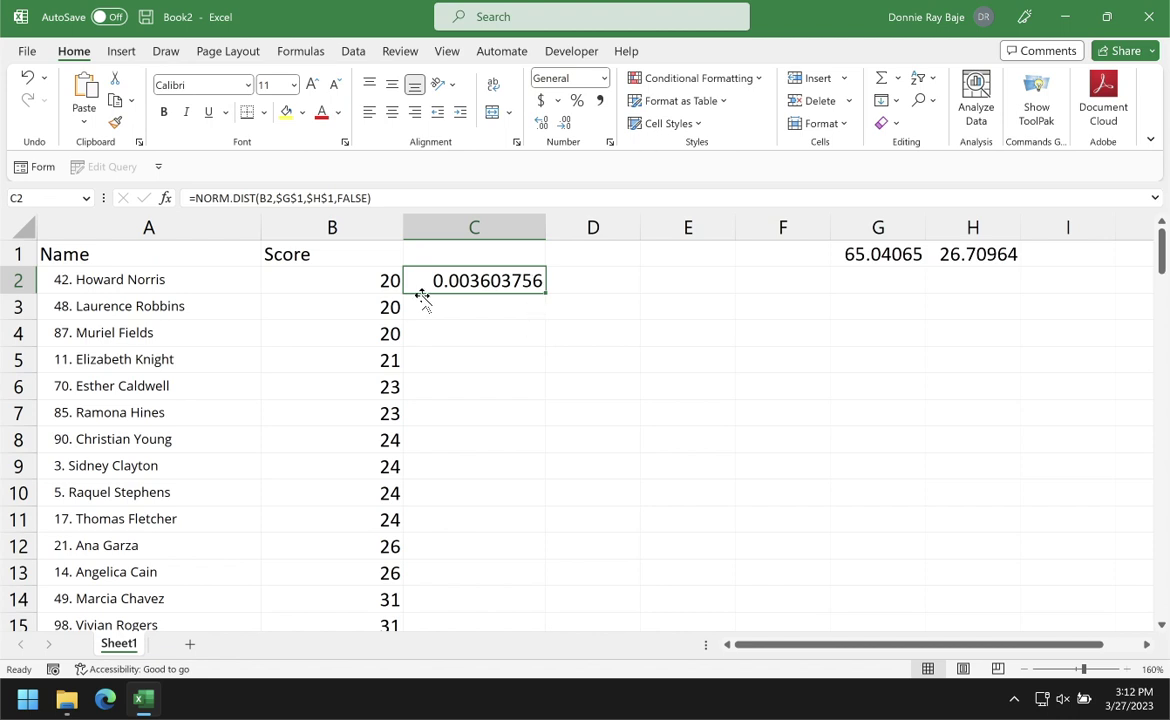
At 100% zoom, fill C2's NORM.DIST formula down to row 124 and select C2:C124.
click(1030, 669)
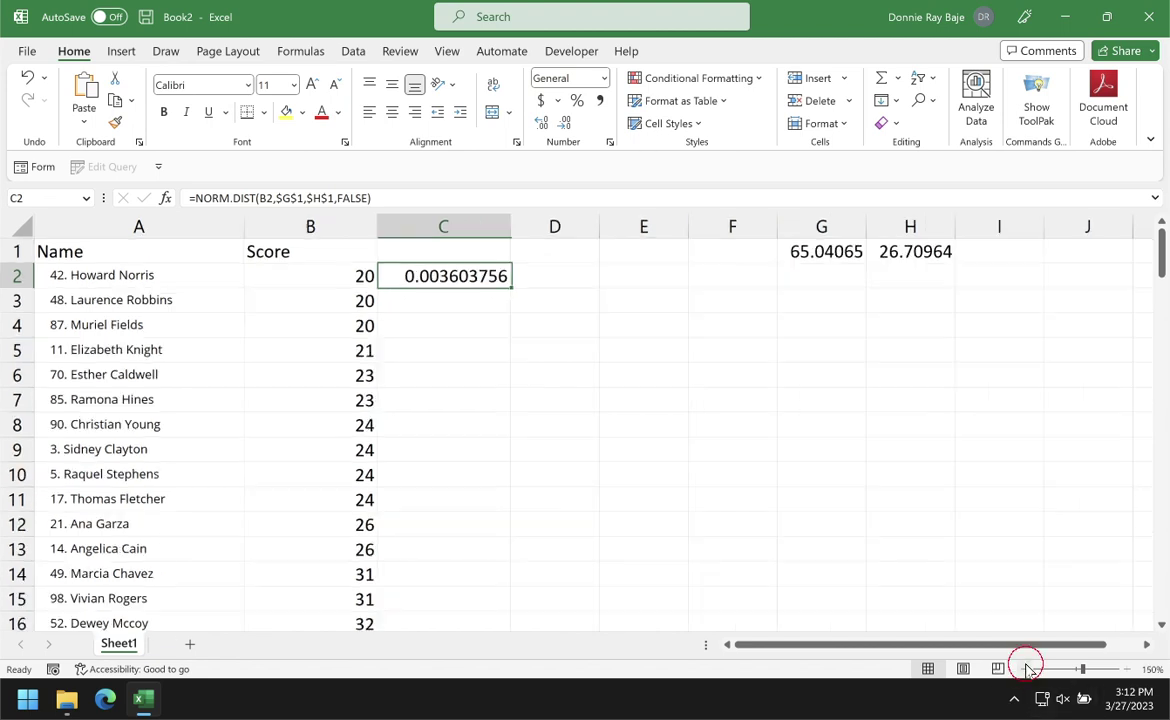
click(1027, 669)
click(1027, 669)
click(1027, 669)
click(1027, 669)
click(1027, 669)
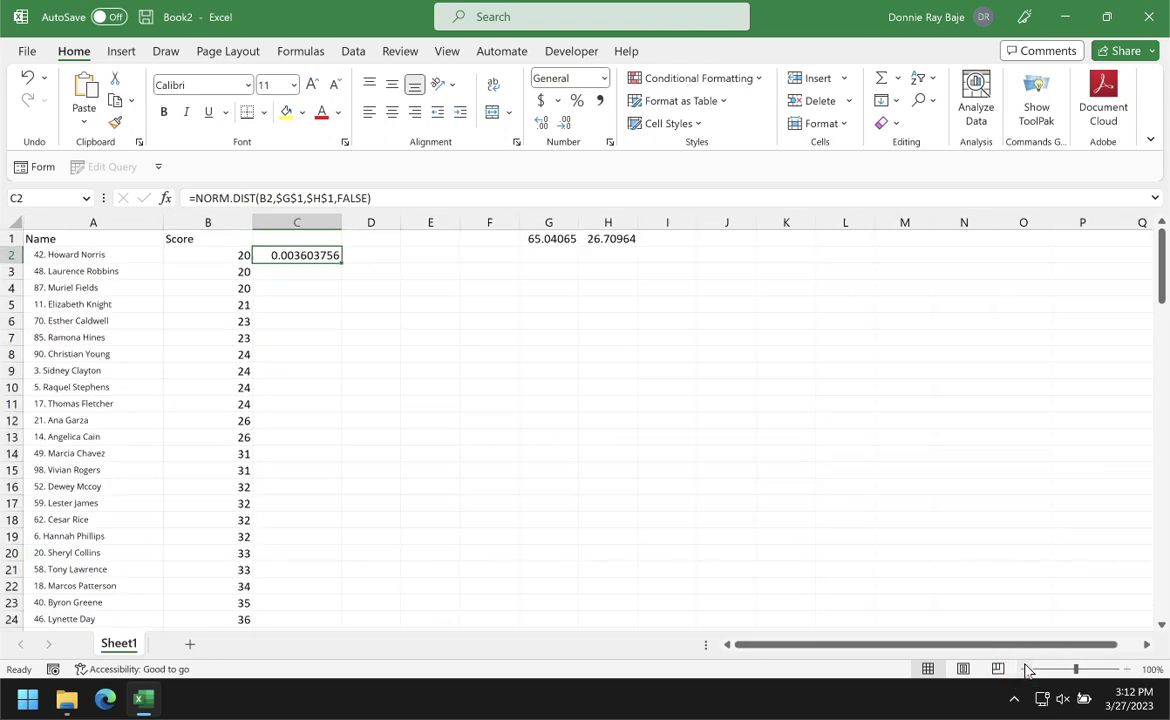
drag(344, 265, 343, 265)
double_click(343, 265)
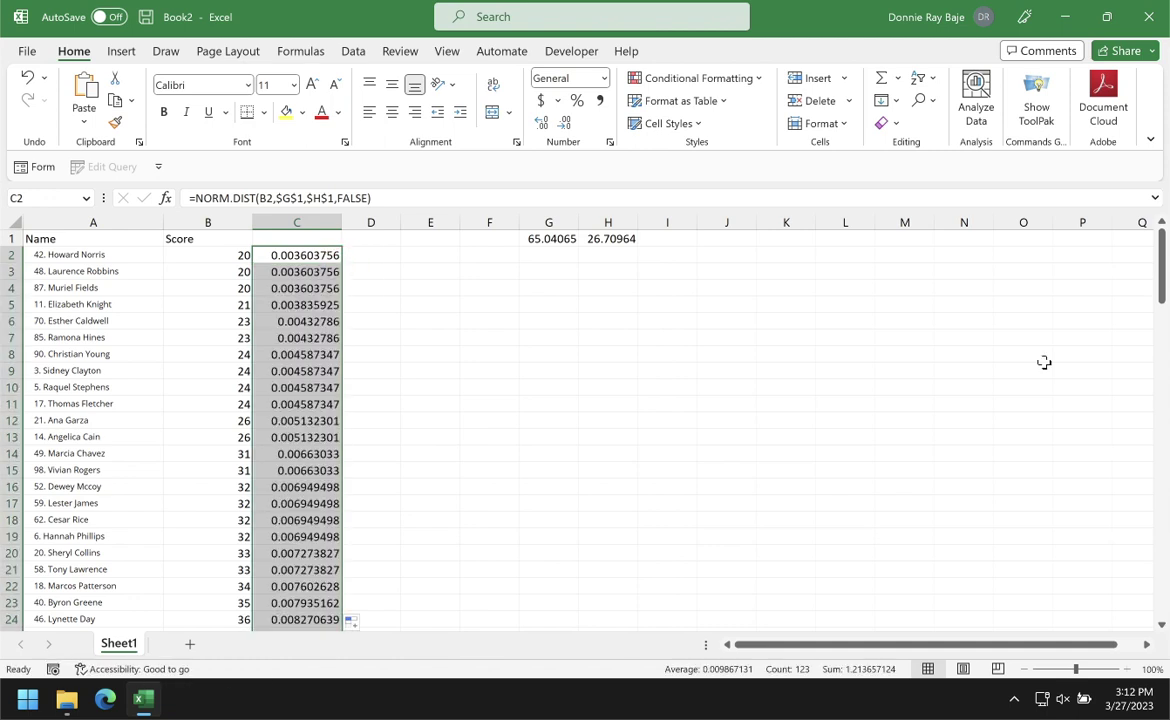
mouse_move(1161, 252)
mouse_down()
mouse_move(1161, 490)
mouse_move(1161, 258)
mouse_up()
click(288, 258)
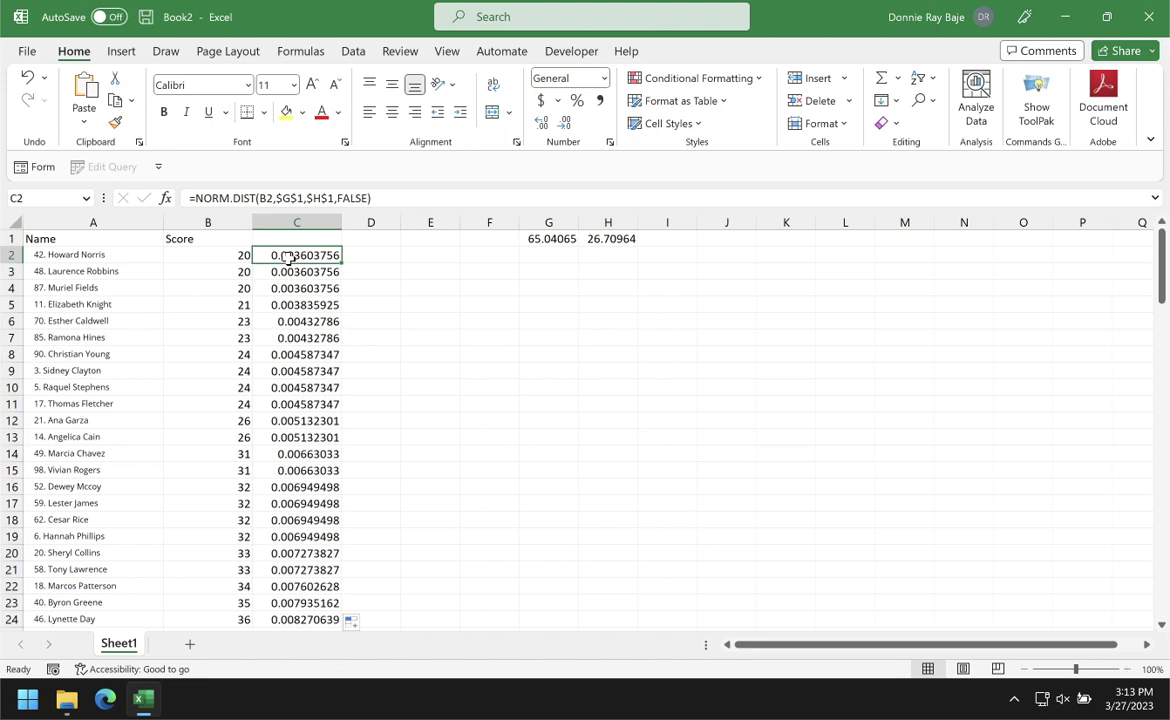
key(ctrl+shift+Down)
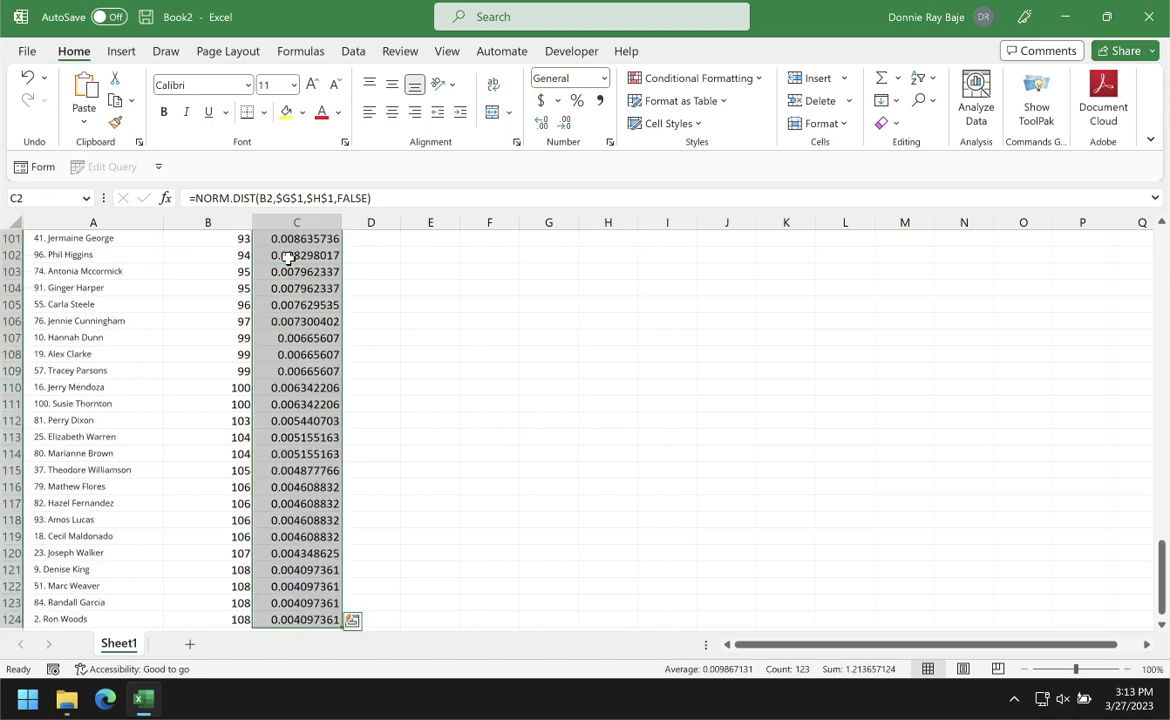
Insert a Scatter with Smooth Lines chart of the column C densities.
click(134, 56)
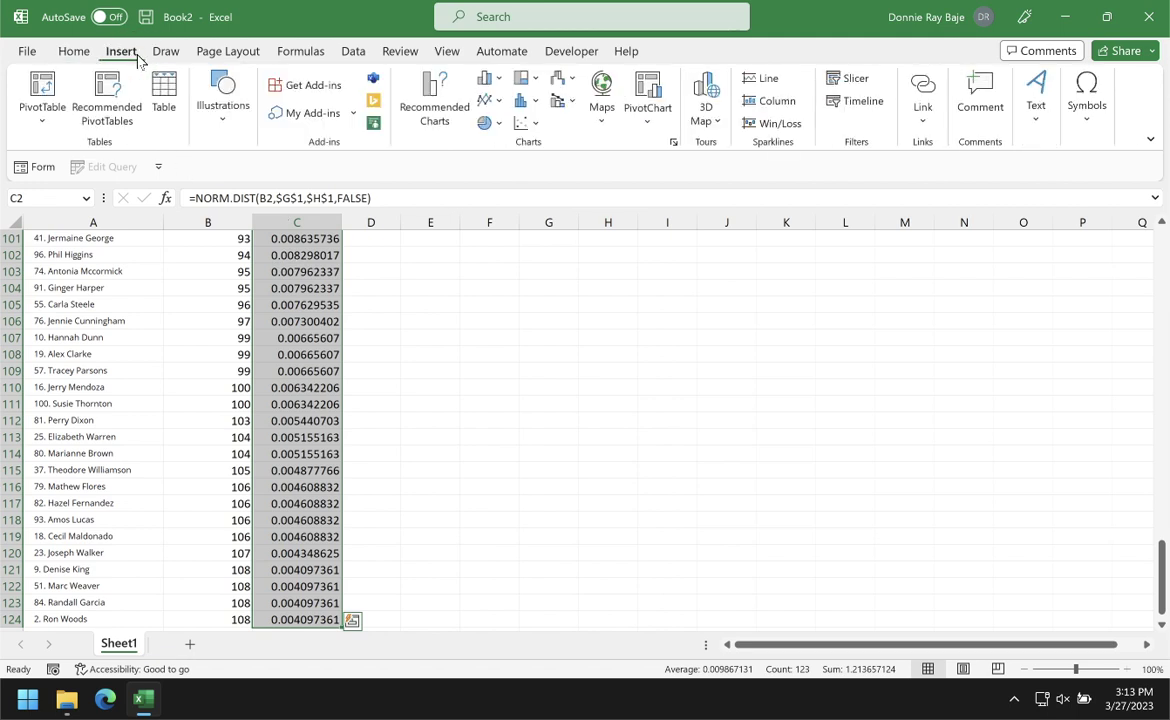
click(531, 134)
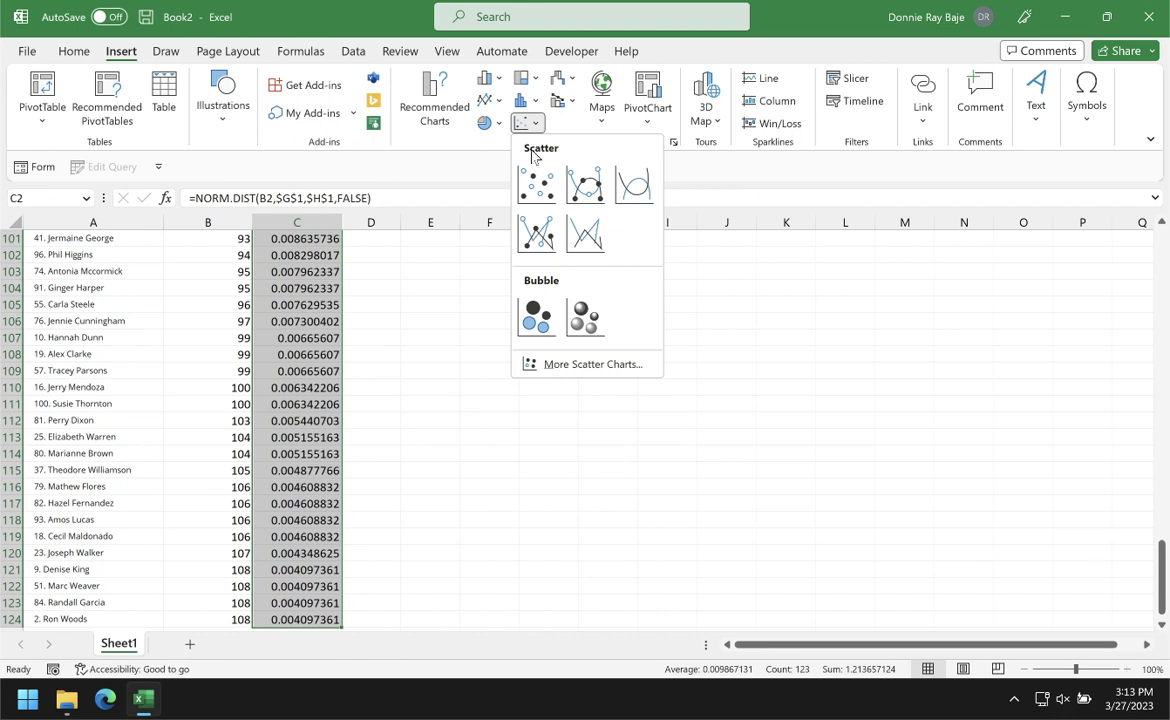
click(641, 190)
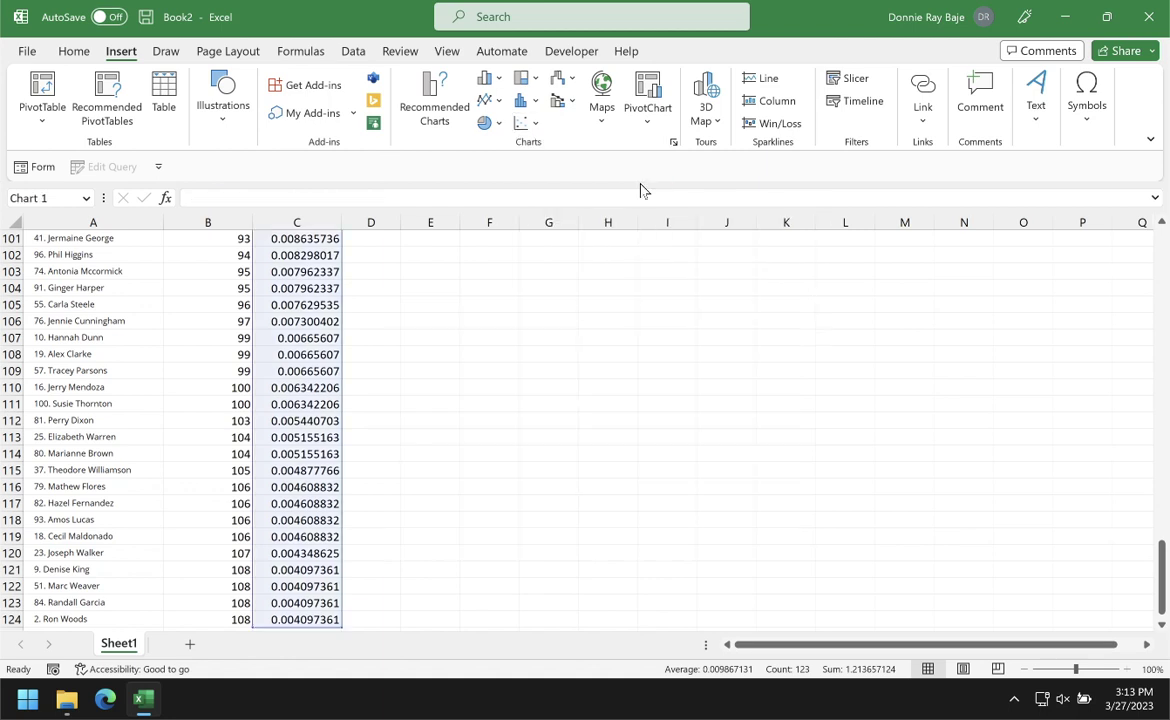
drag(727, 319, 755, 284)
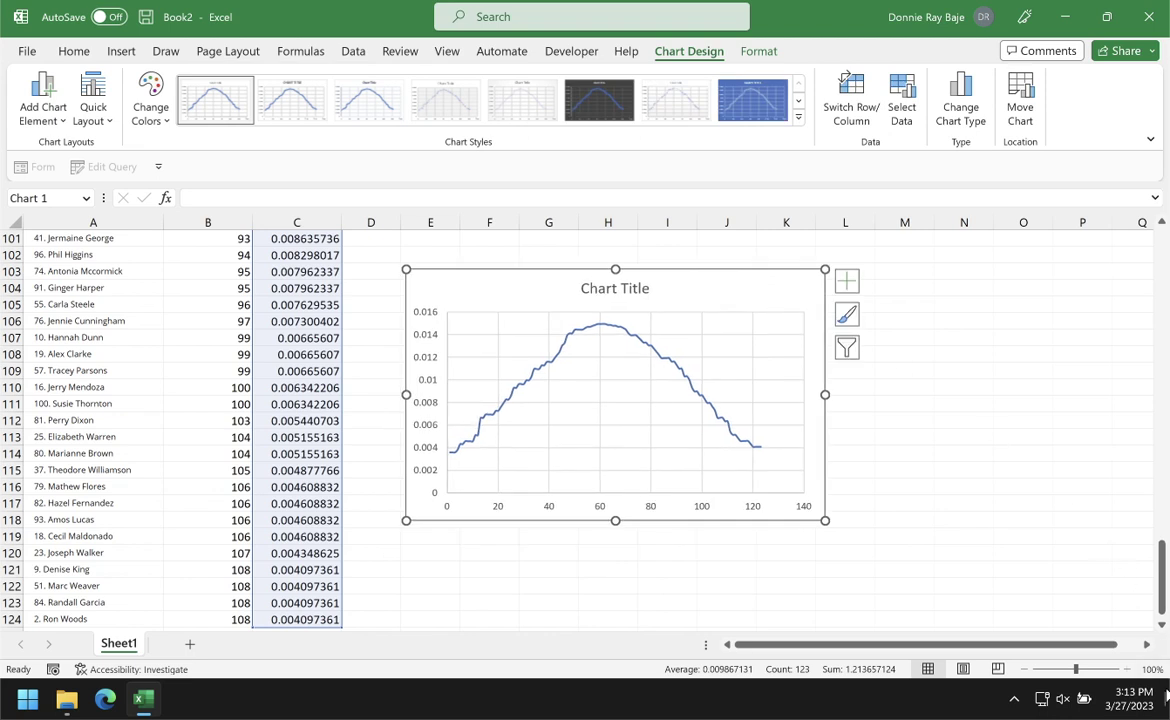
Enlarge the chart and nudge it up beside the data columns.
click(1161, 624)
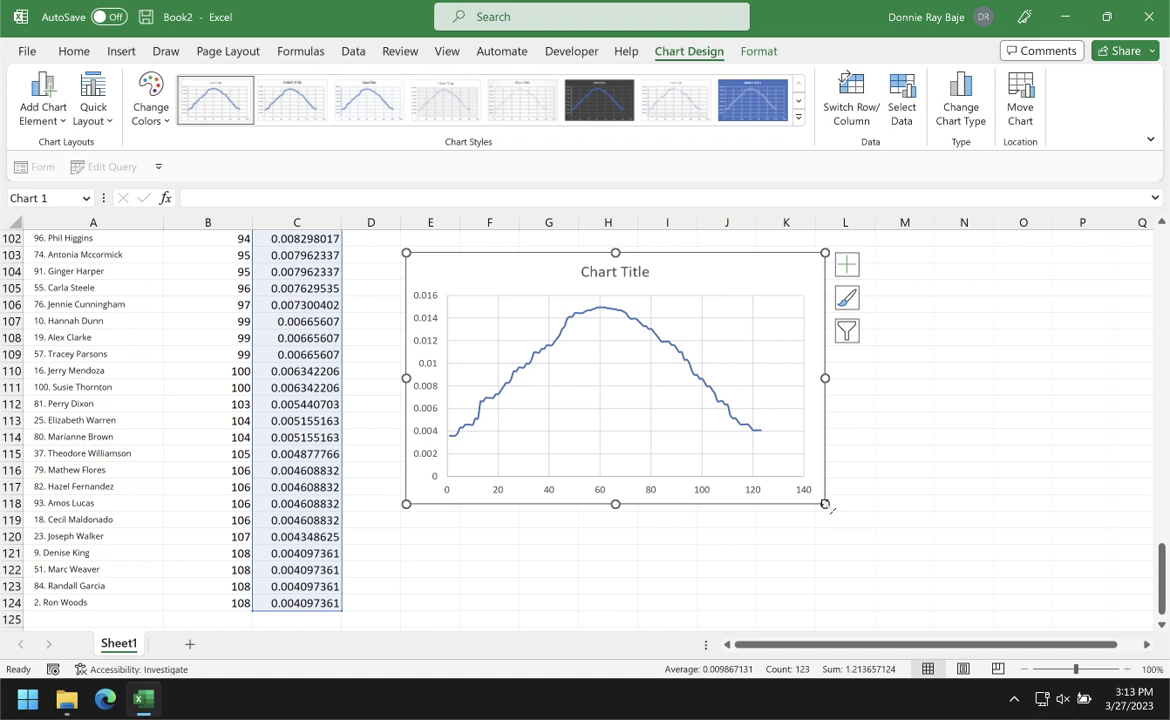
drag(825, 505, 907, 590)
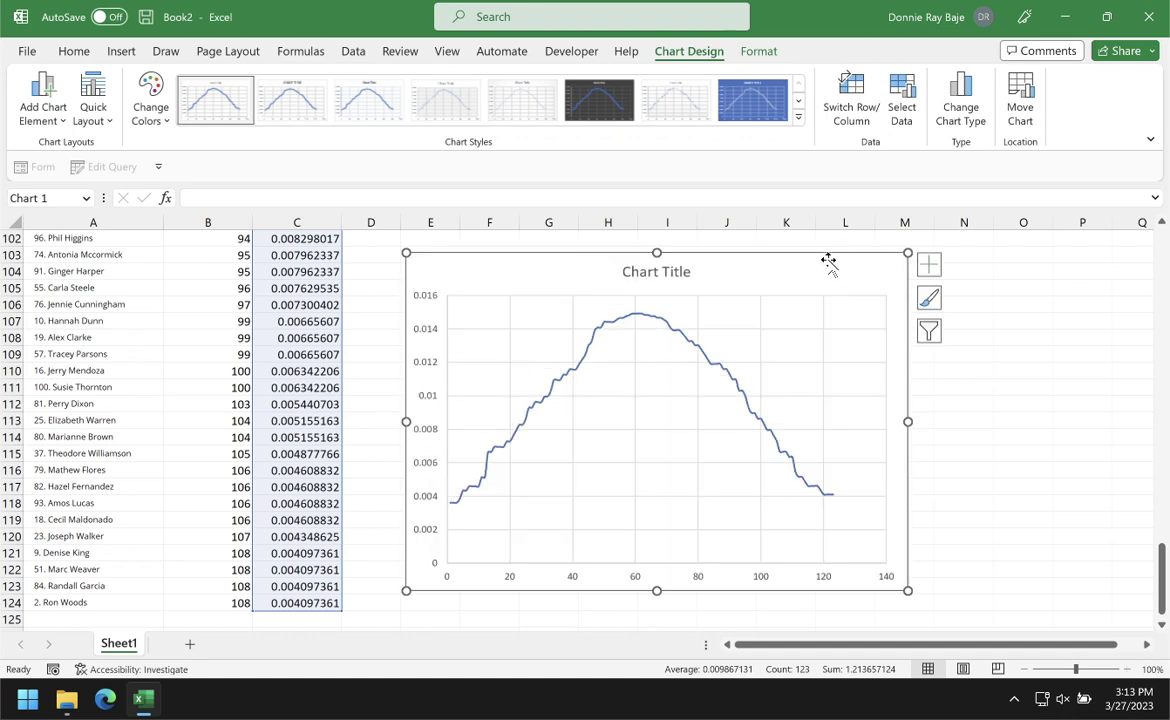
drag(828, 258, 838, 251)
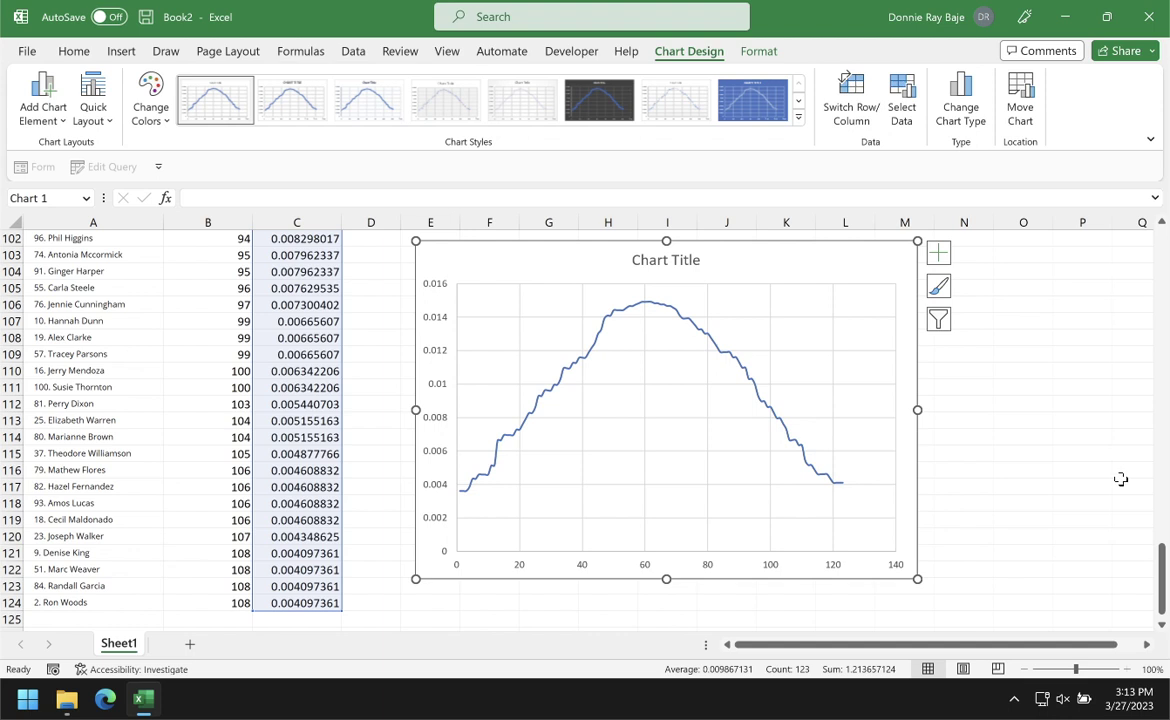
Check the high scores around 99 in column B, then reselect the chart.
click(221, 370)
key(Down)
key(Down)
key(Down)
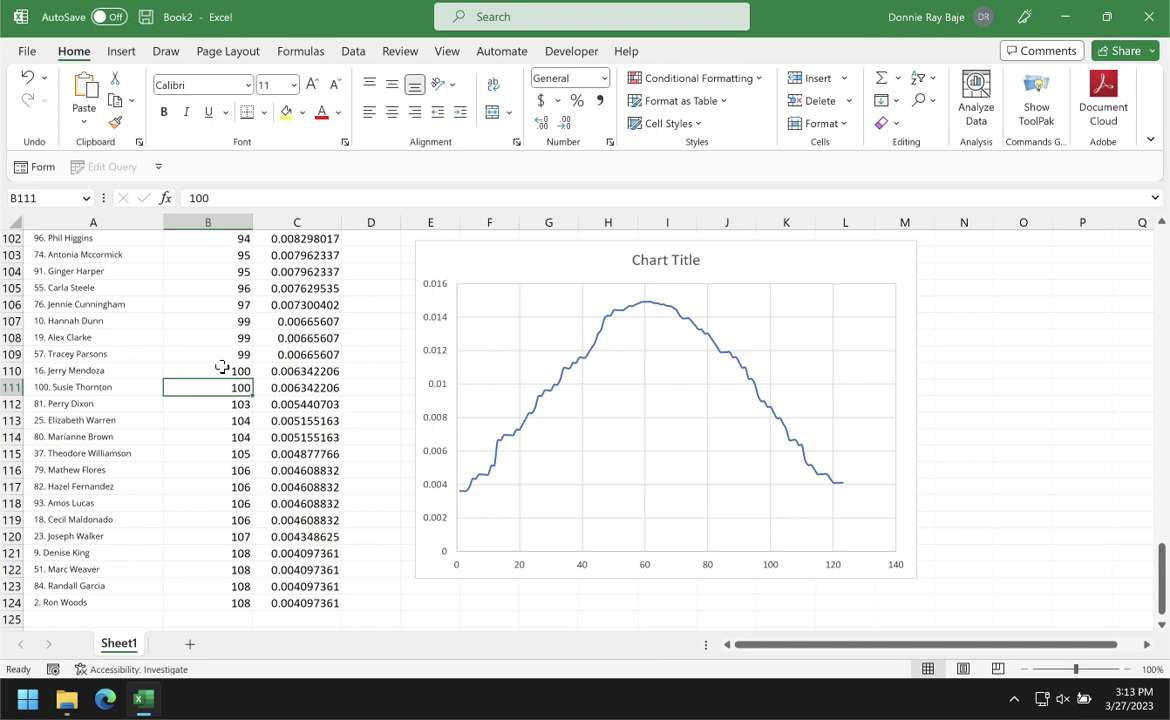
click(223, 321)
click(224, 354)
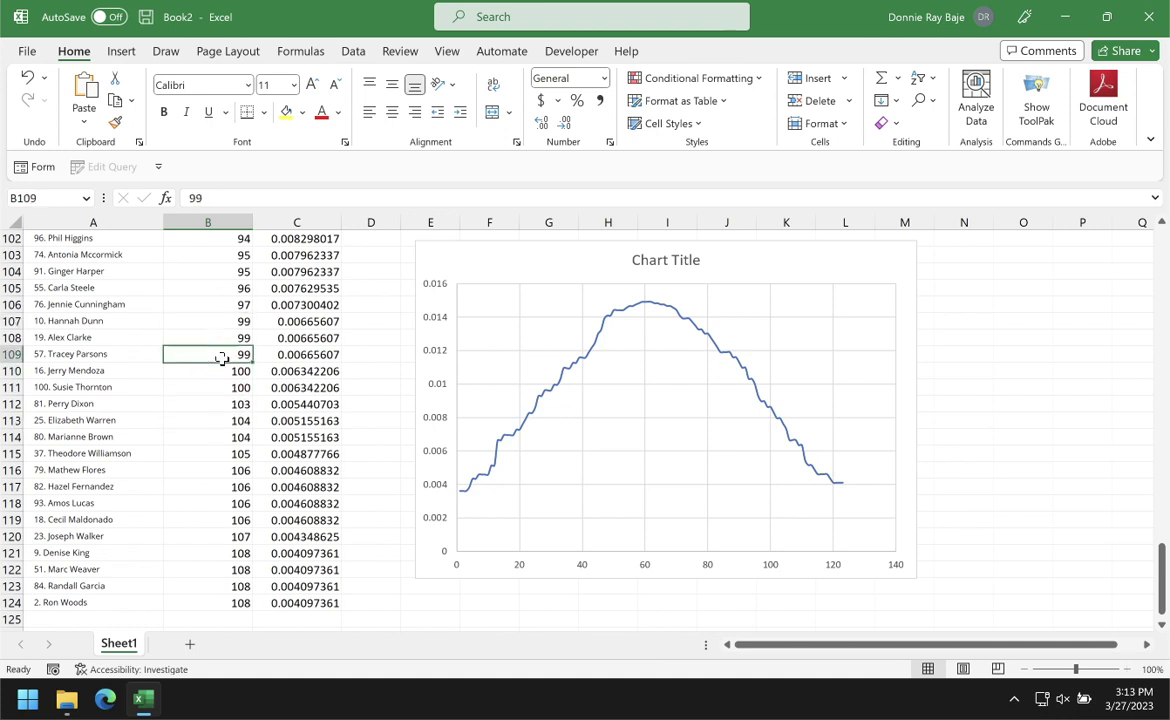
mouse_move(1163, 573)
mouse_down()
mouse_move(1163, 555)
mouse_move(1163, 570)
mouse_up()
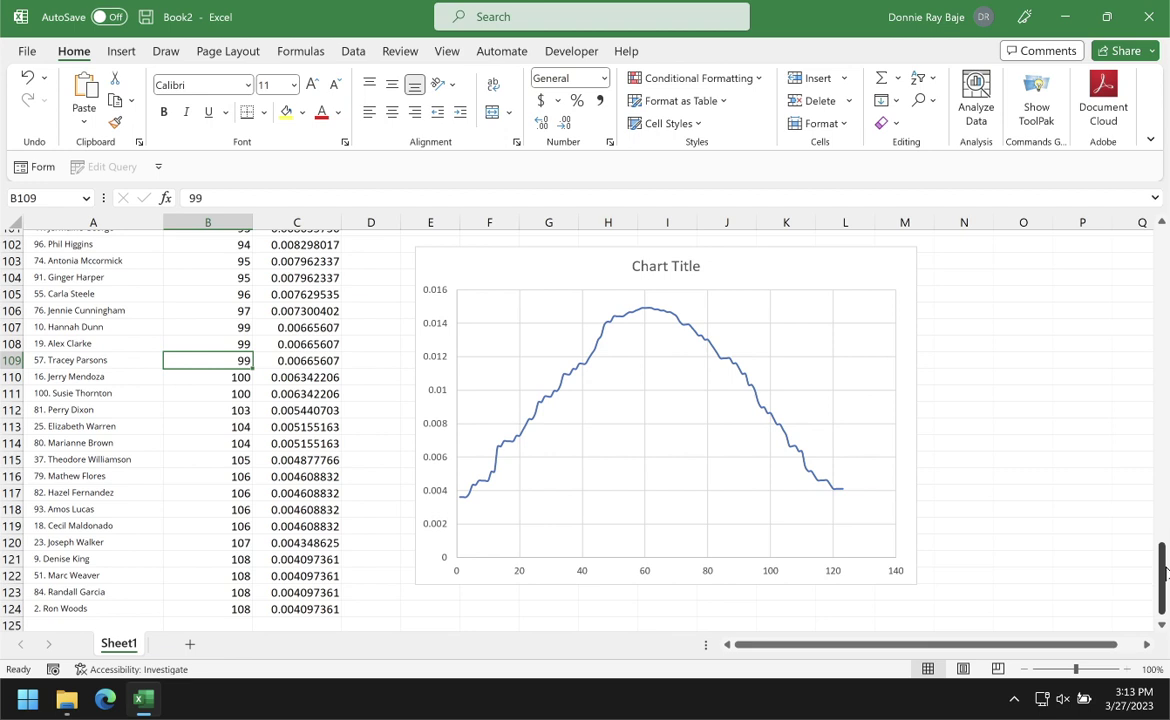
scroll(1056, 600, right, 1)
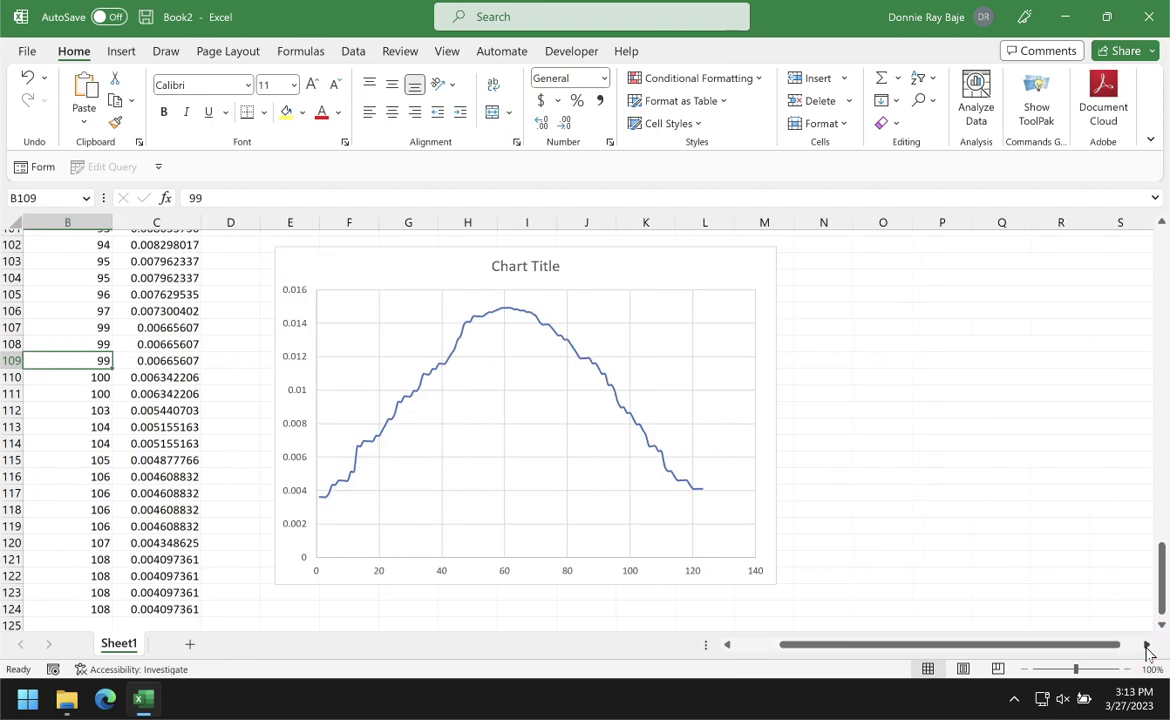
click(760, 262)
Show Primary Major Vertical gridlines and remove Primary Major Horizontal gridlines on the chart.
click(799, 260)
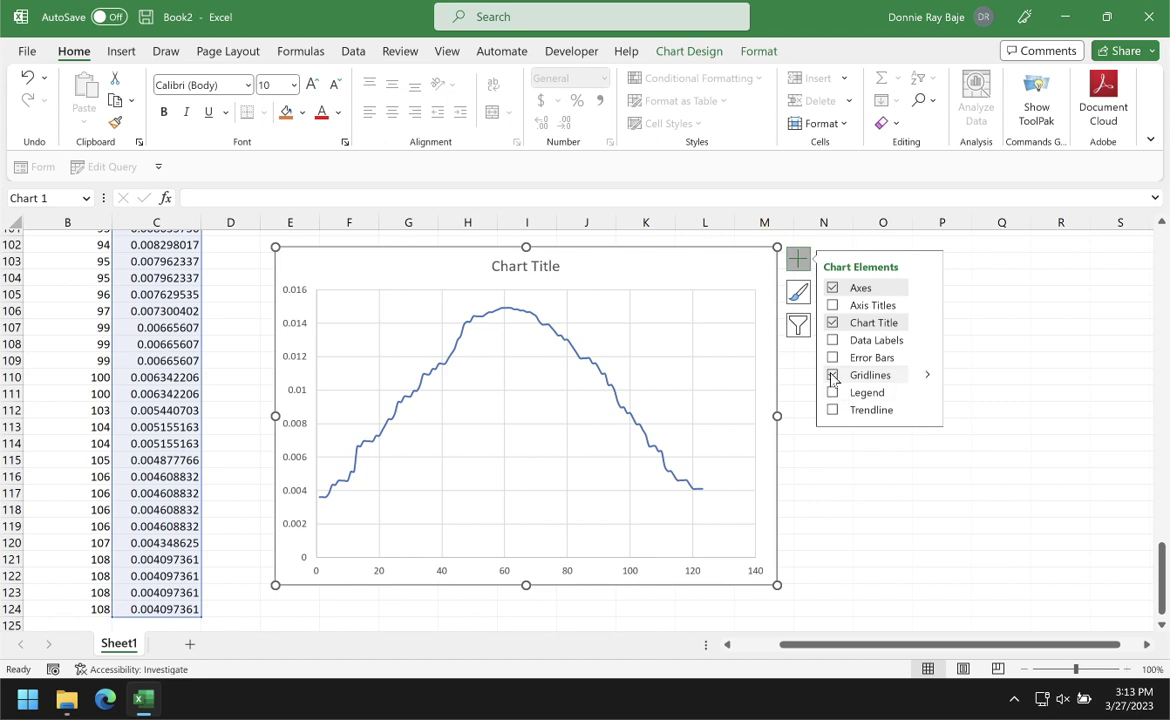
click(832, 375)
click(832, 375)
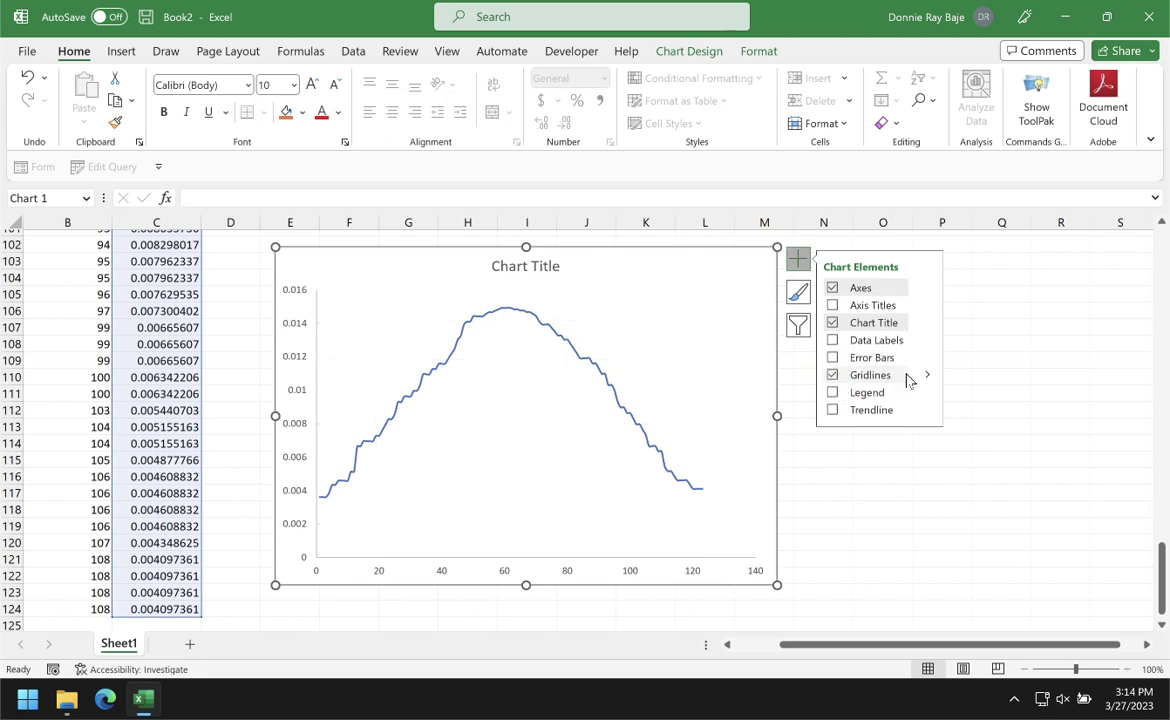
click(929, 376)
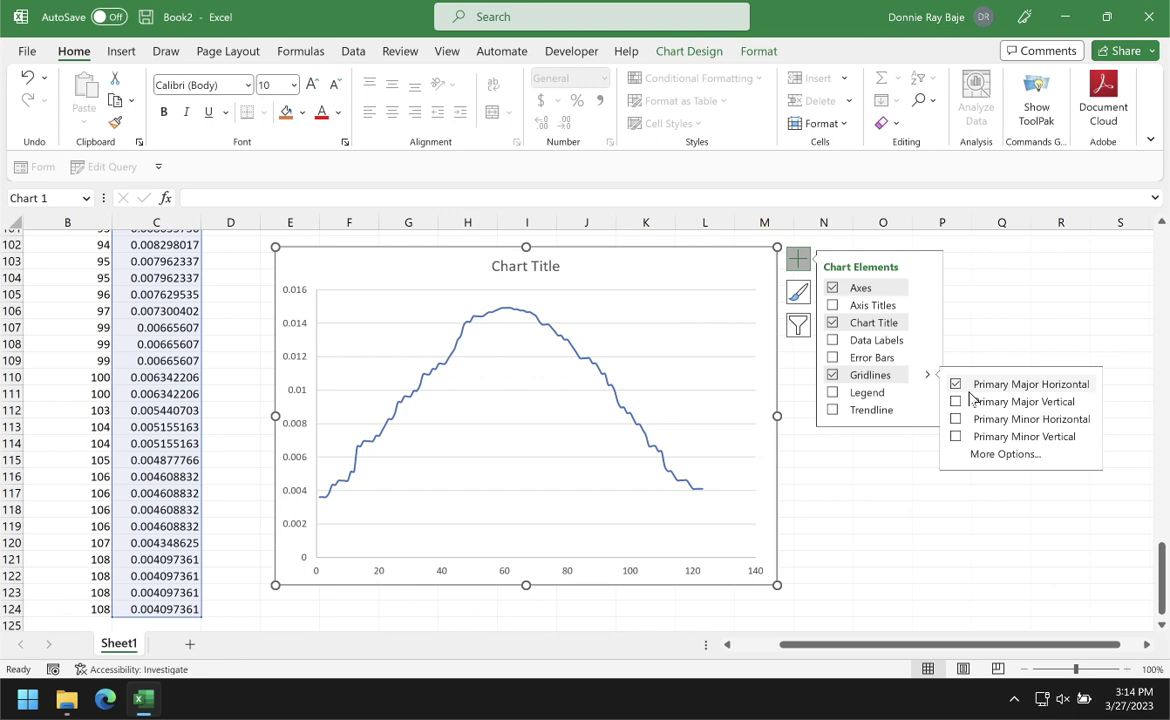
click(957, 402)
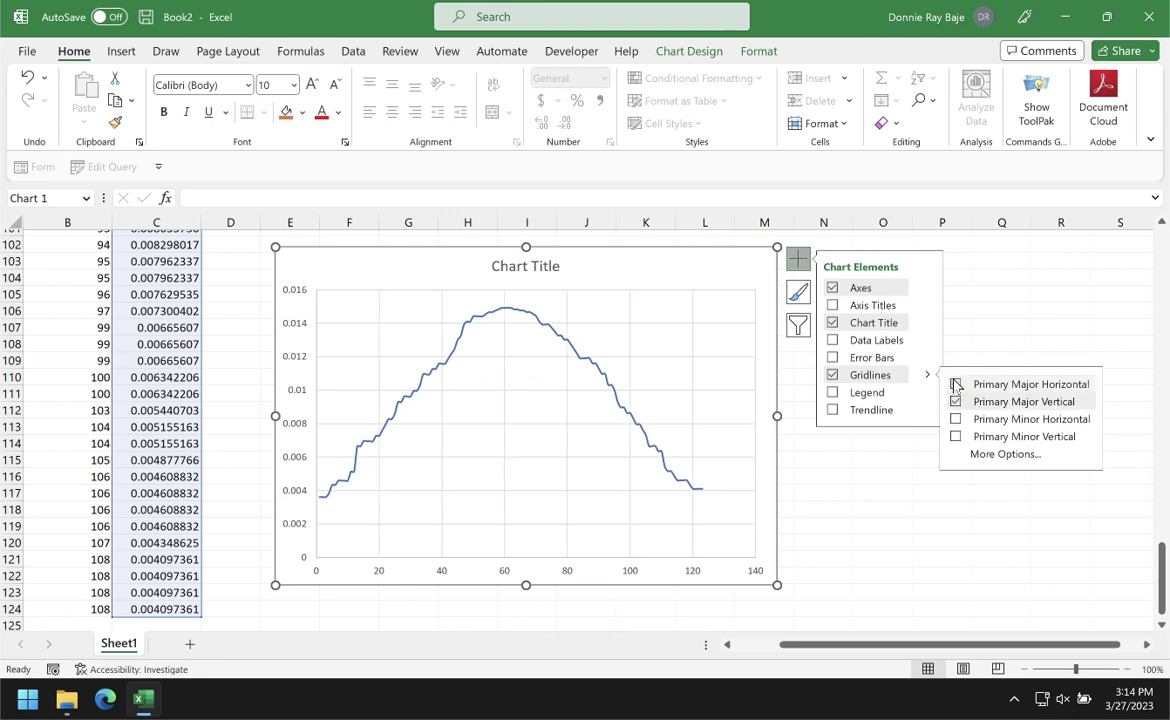
click(956, 385)
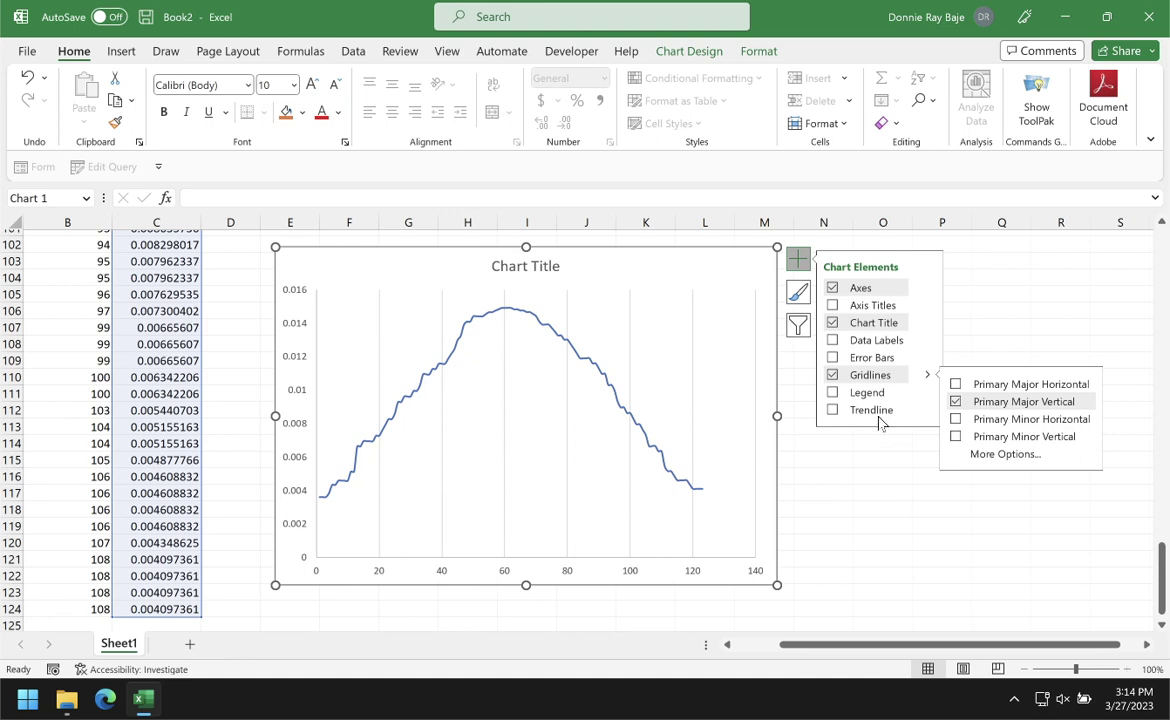
click(1053, 275)
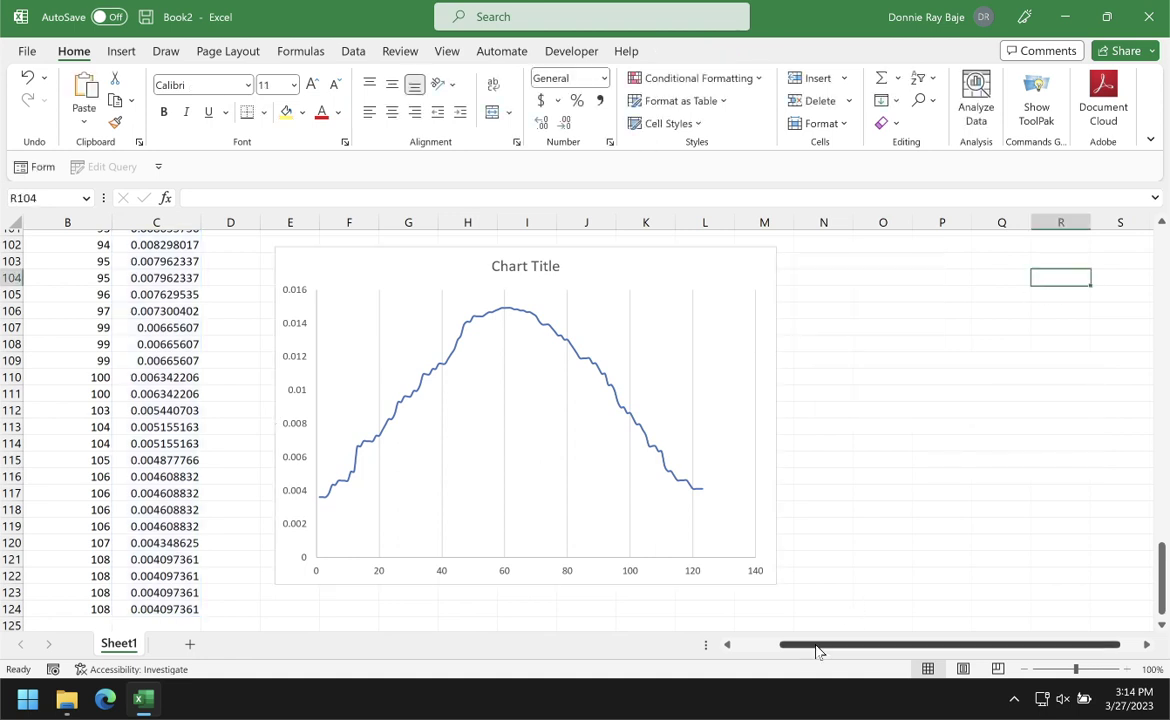
Add a new blank Sheet2 to the workbook.
drag(818, 647, 810, 653)
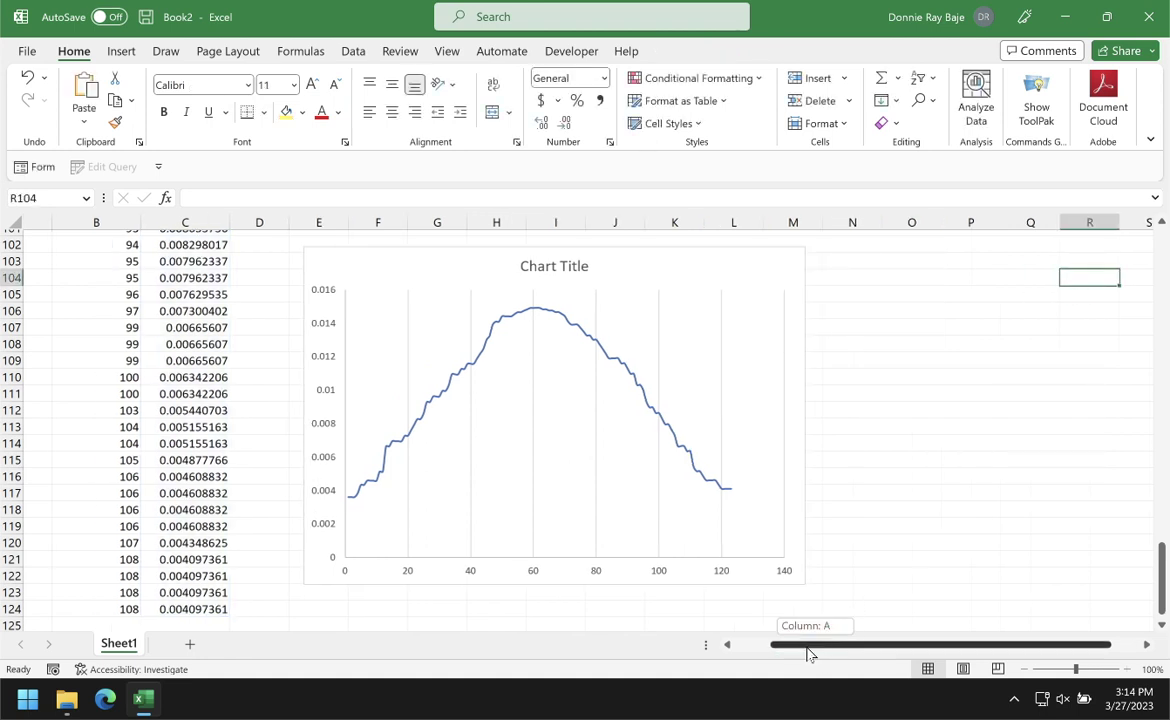
drag(810, 653, 780, 655)
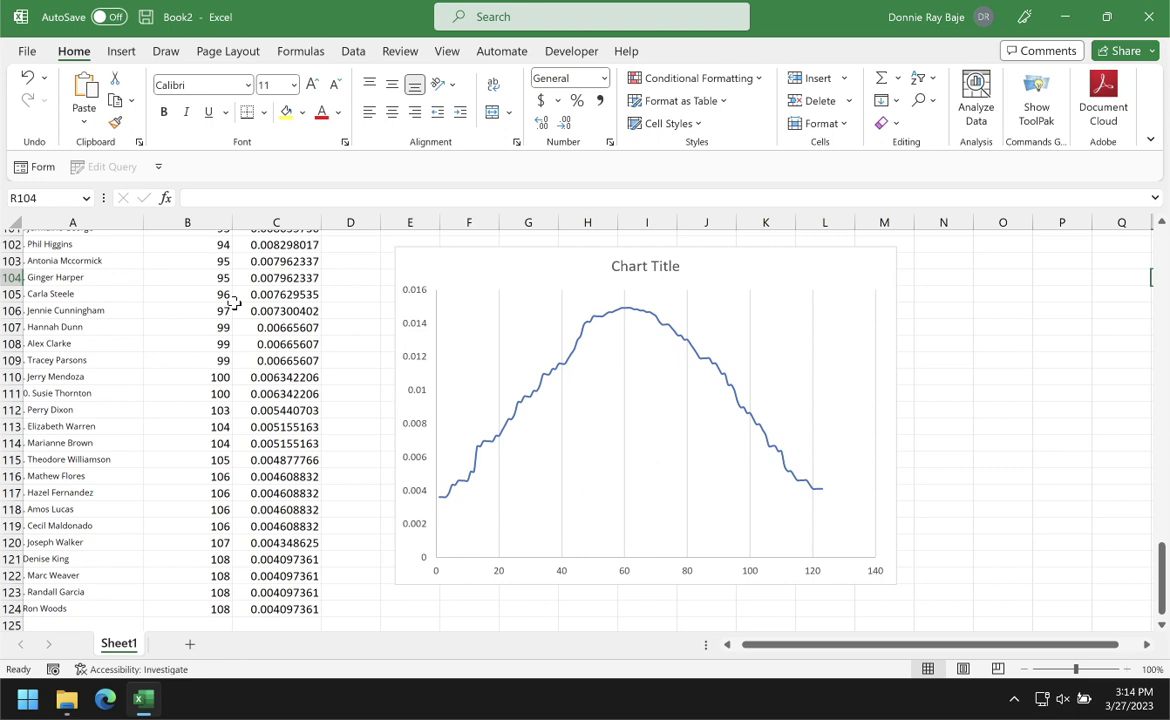
click(197, 651)
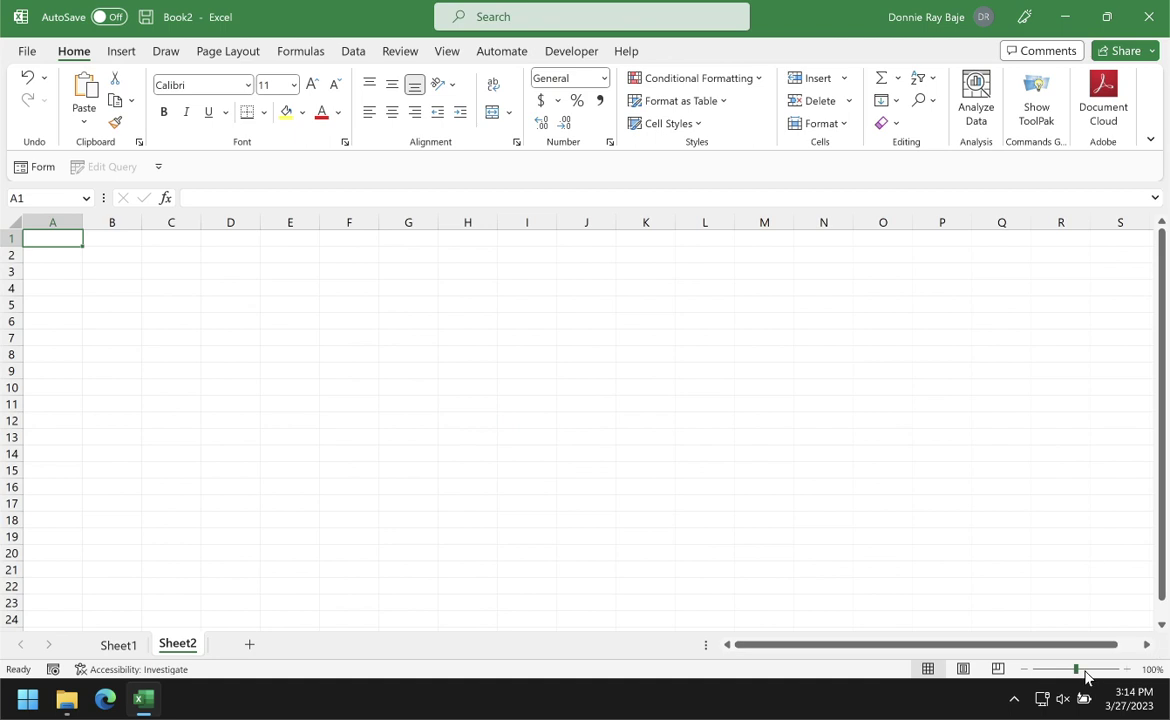
Look over a run of scores on Sheet1, then return to Sheet2.
click(115, 646)
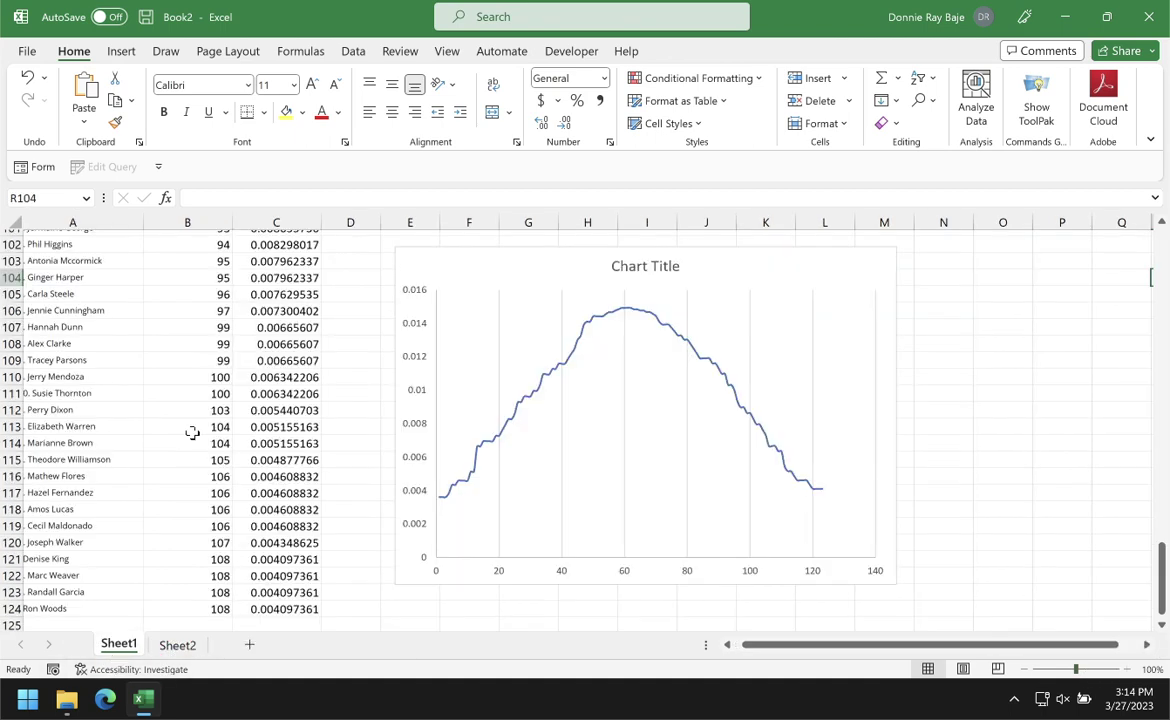
drag(195, 328, 200, 443)
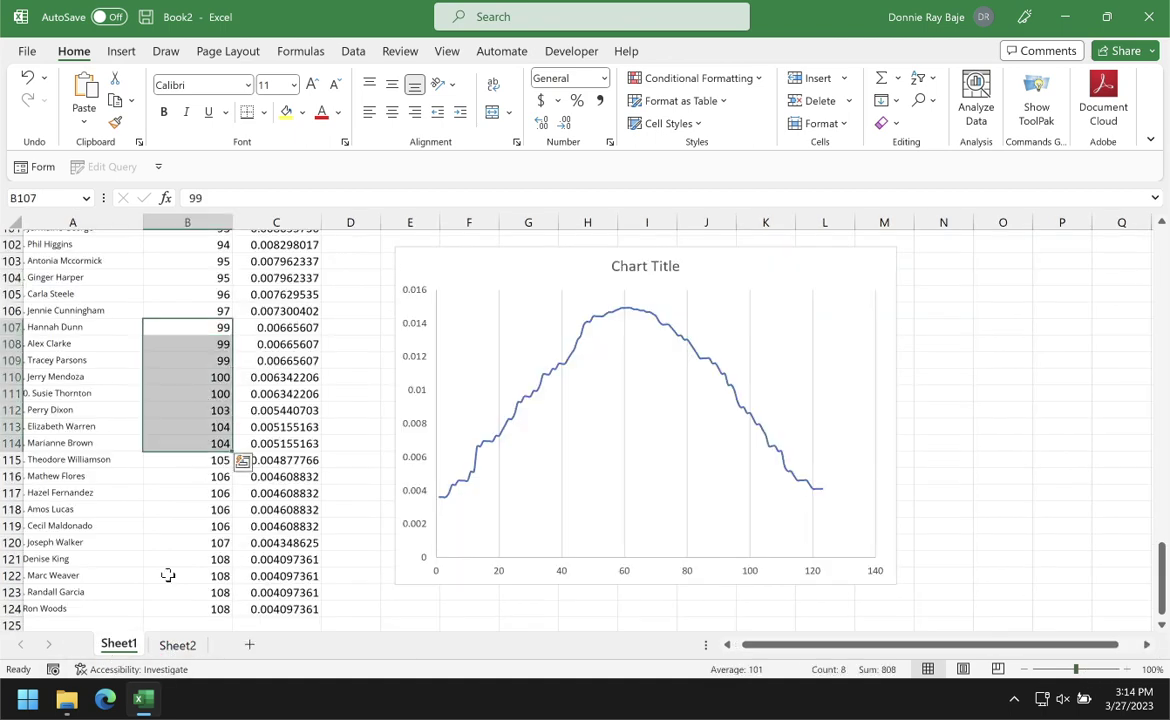
click(170, 648)
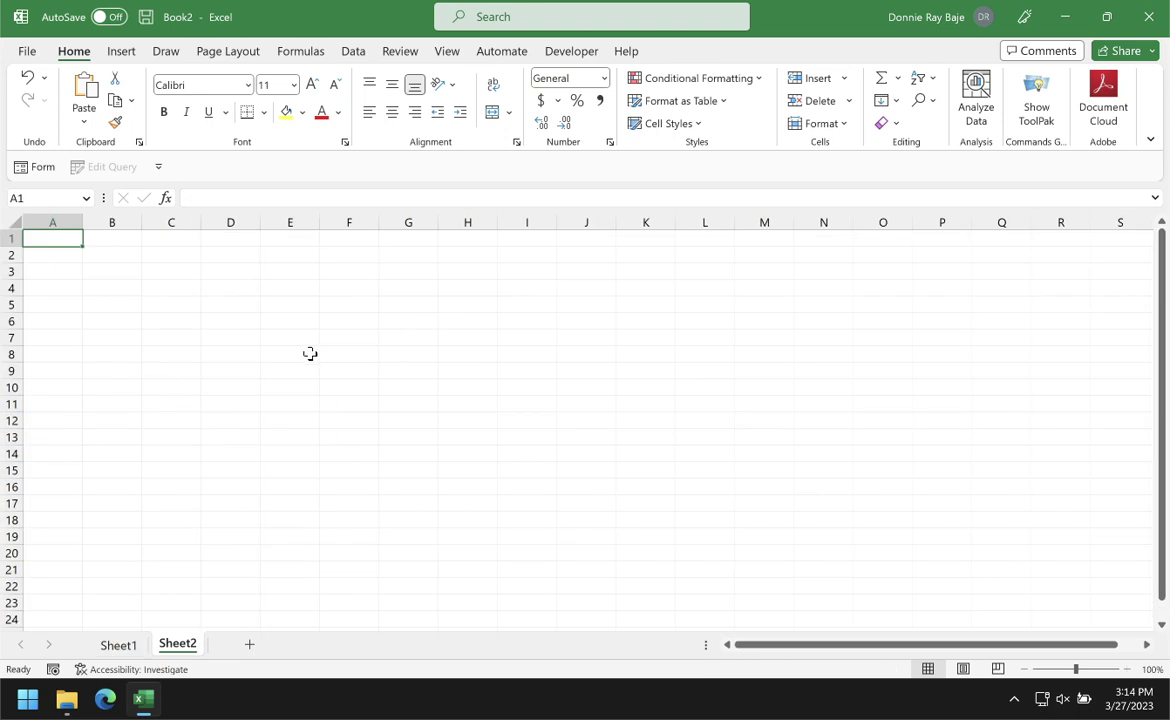
Enter 20 and 21 in A1:A2 and fill the series down to 203 in row 184.
text(20)
key(Return)
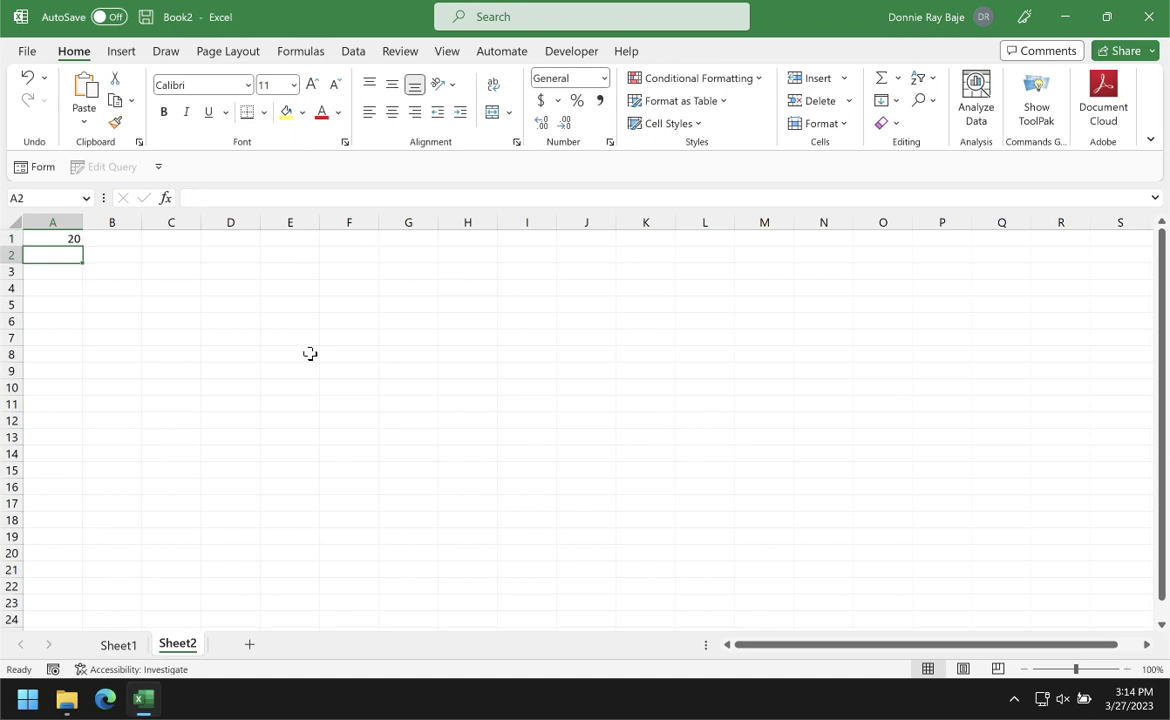
text(21)
key(Return)
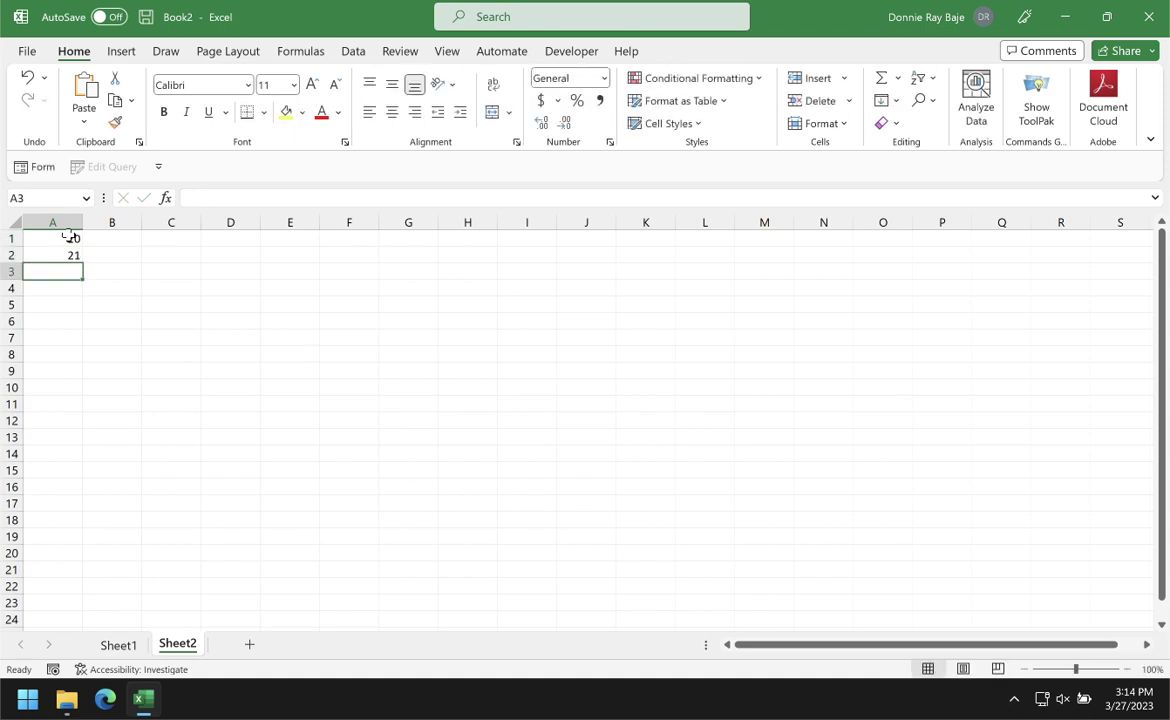
drag(70, 236, 62, 616)
drag(1162, 590, 1162, 252)
Enter =AVERAGE(A:A) in F1 to get the mean 111.5, then begin a STDEV formula in G1.
click(338, 240)
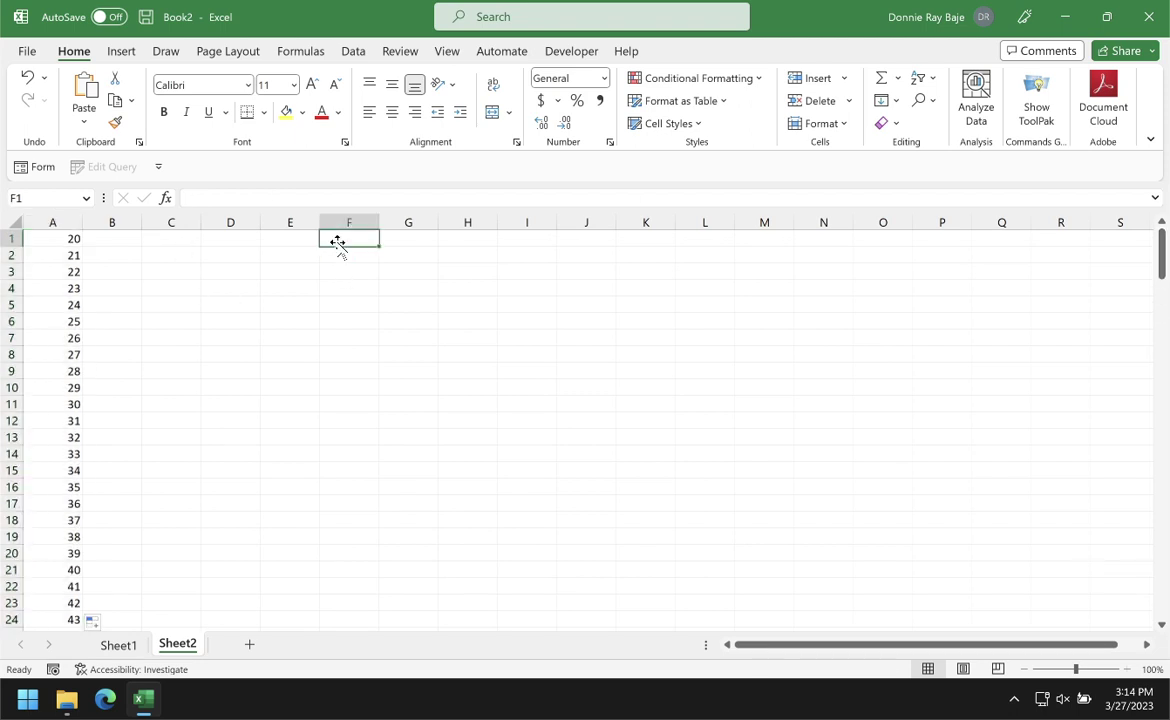
text(=AVER)
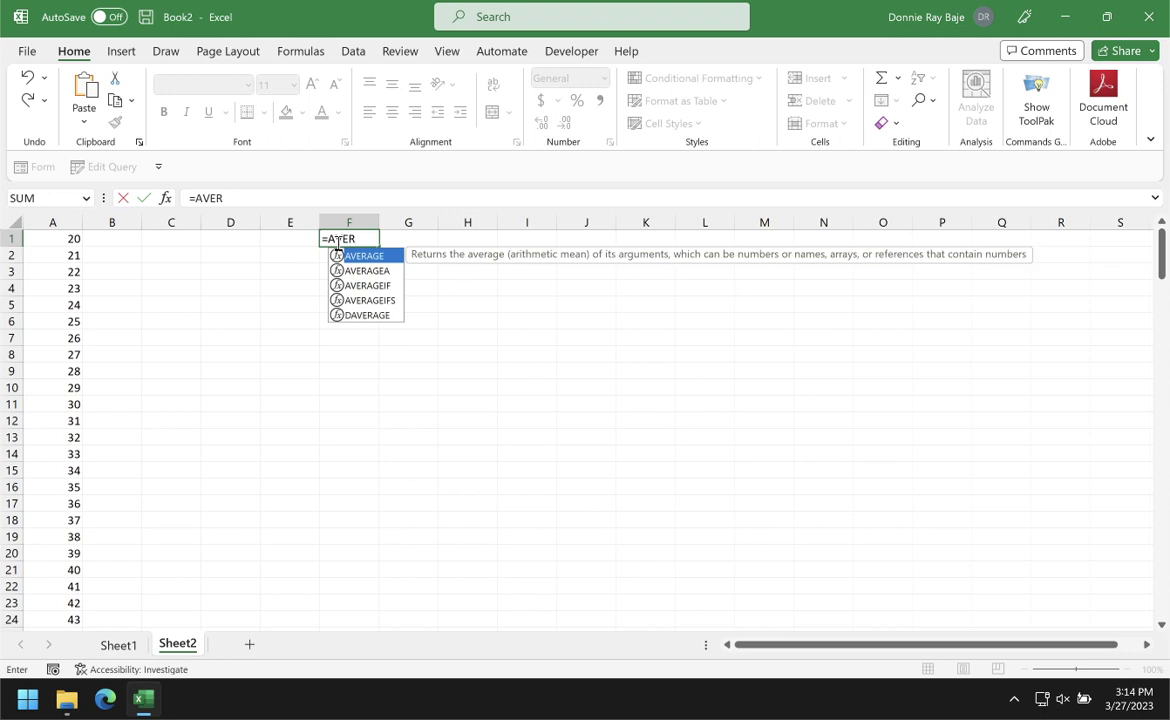
key(Tab)
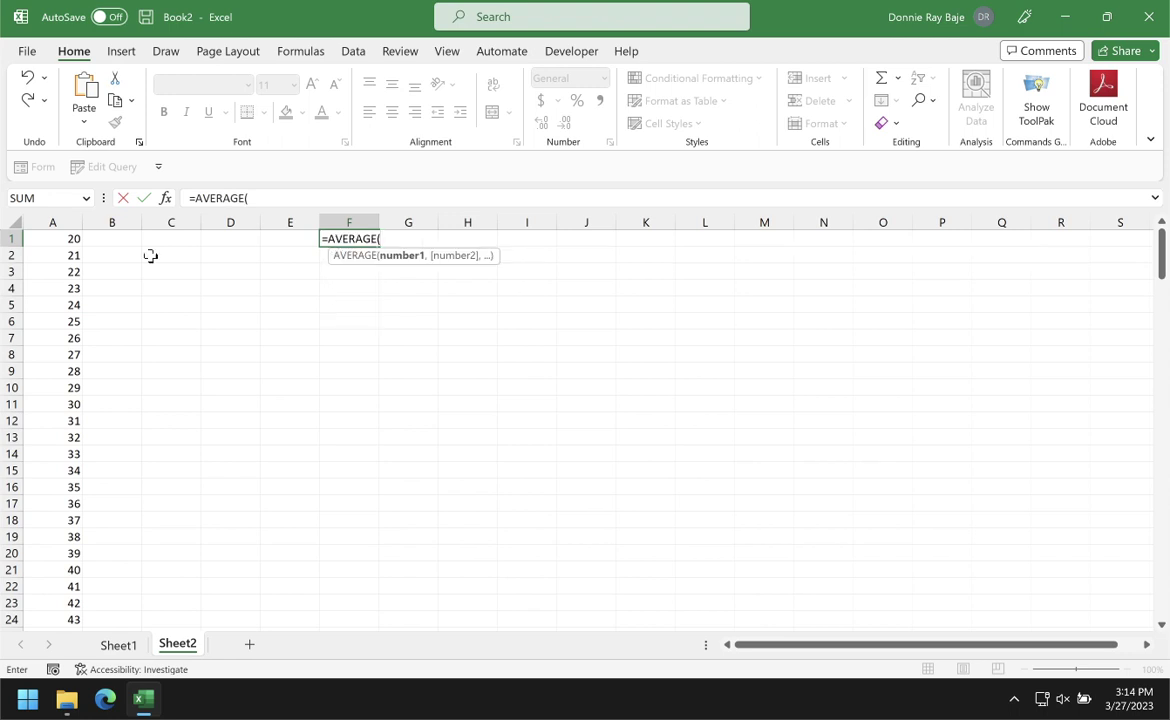
click(69, 220)
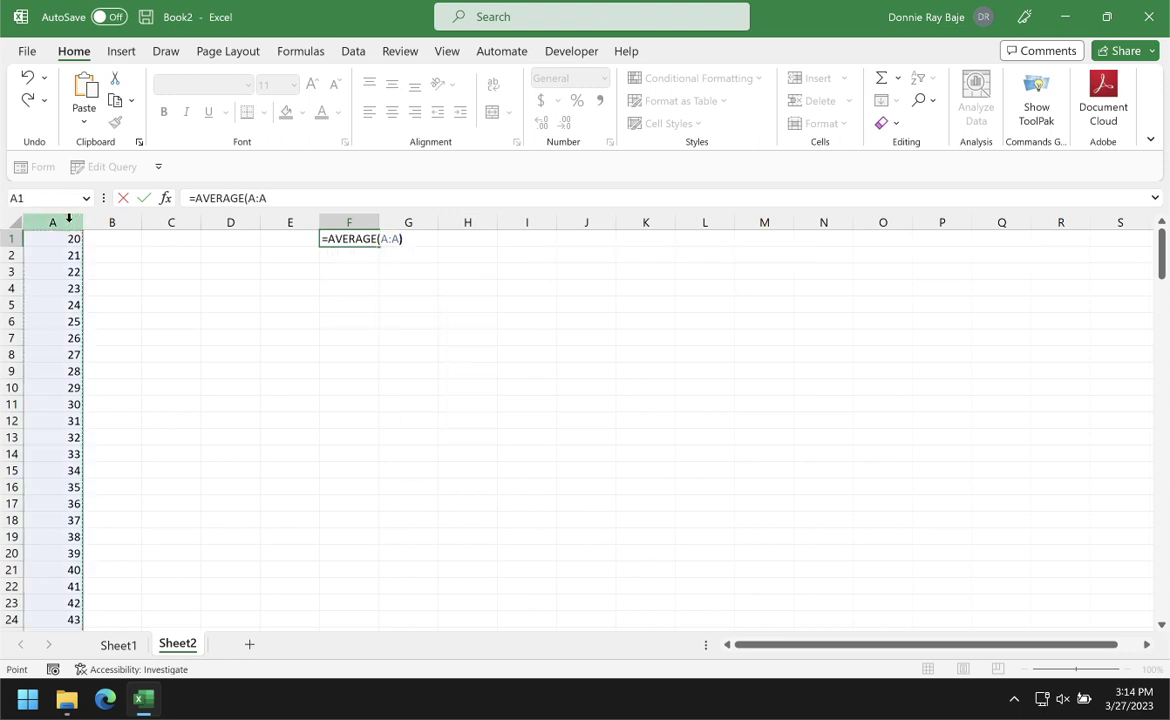
text())
key(Return)
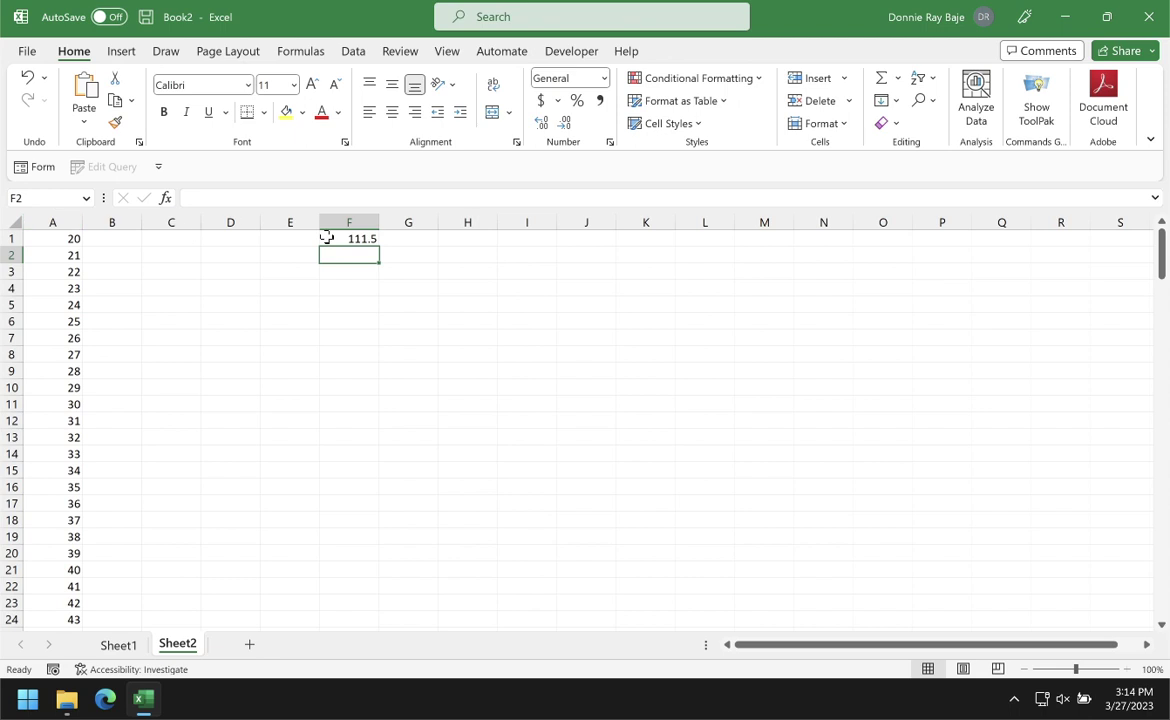
click(398, 240)
text(=STDE)
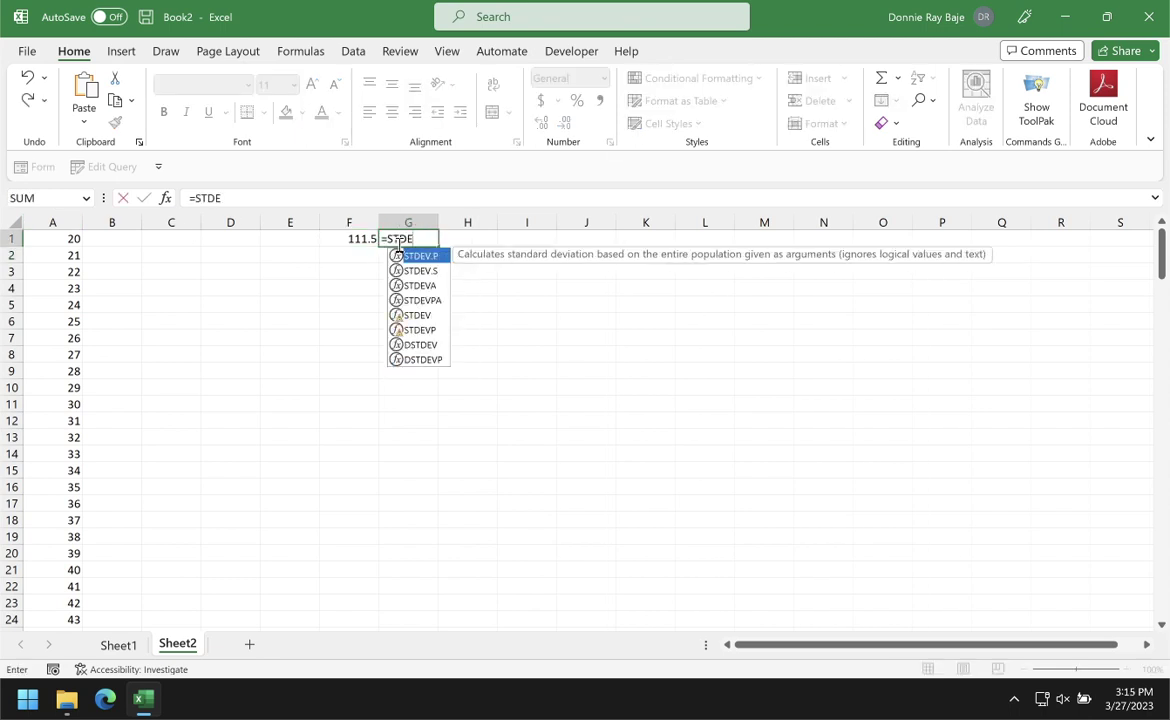
Complete =STDEV.P(A:A) in G1, returning the population standard deviation 53.11544.
key(Tab)
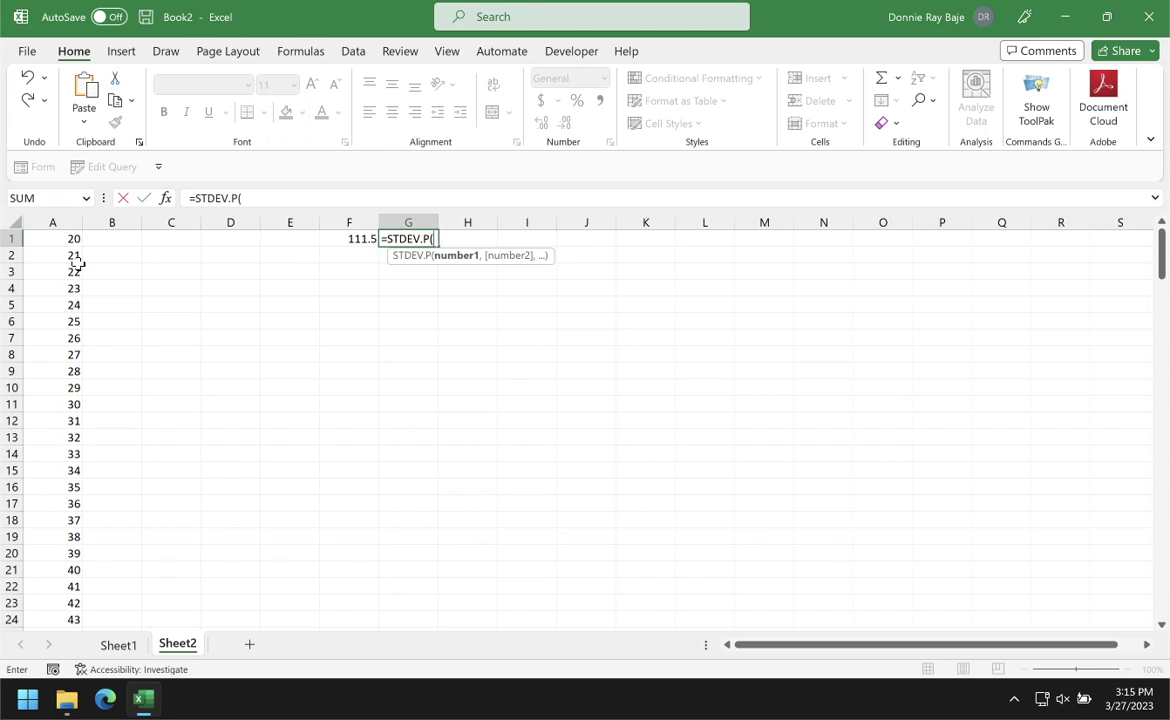
click(41, 222)
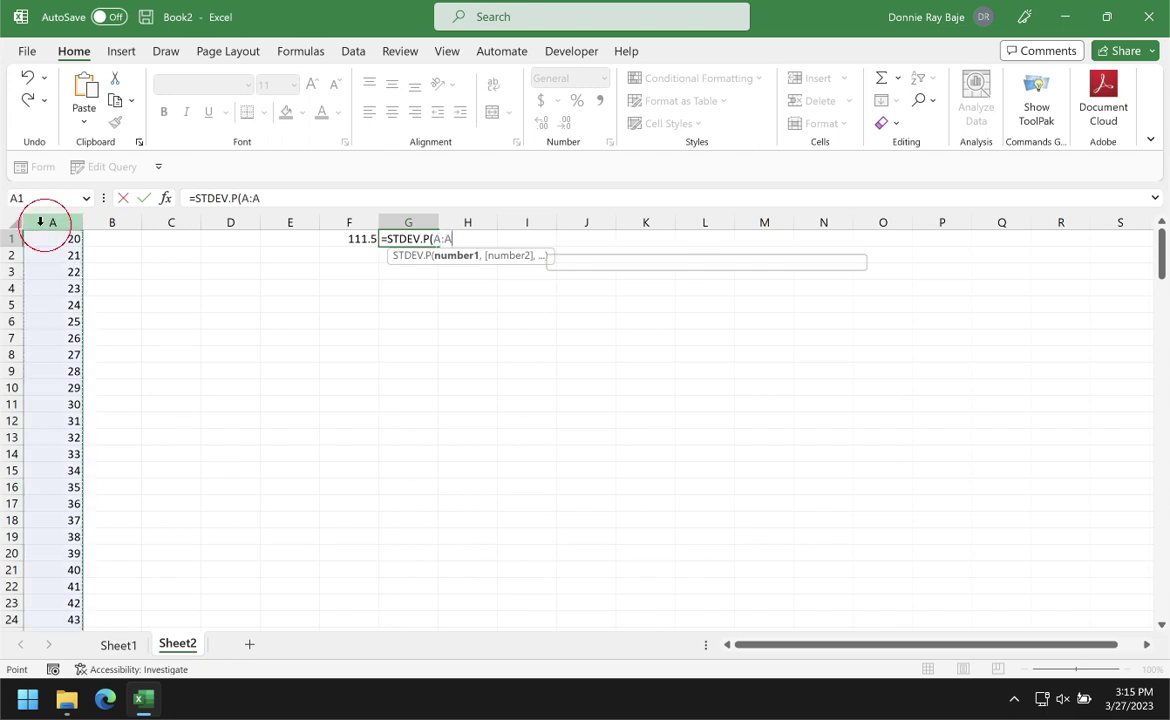
key(alt+Down)
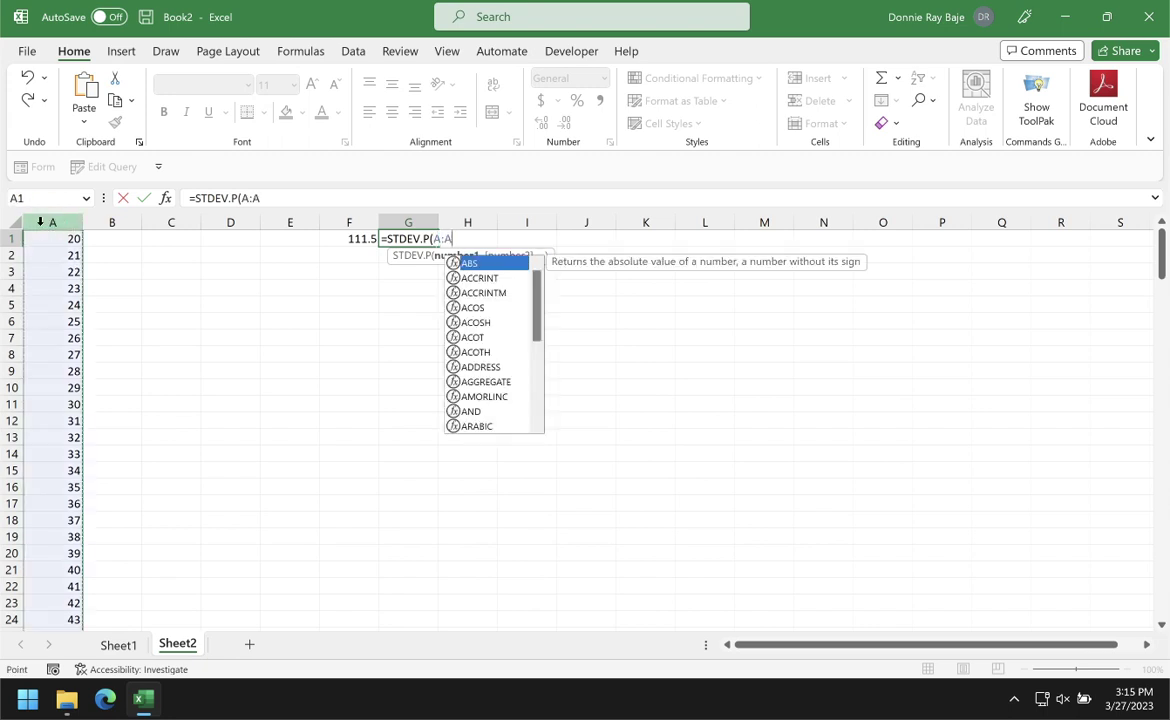
key(Escape)
text())
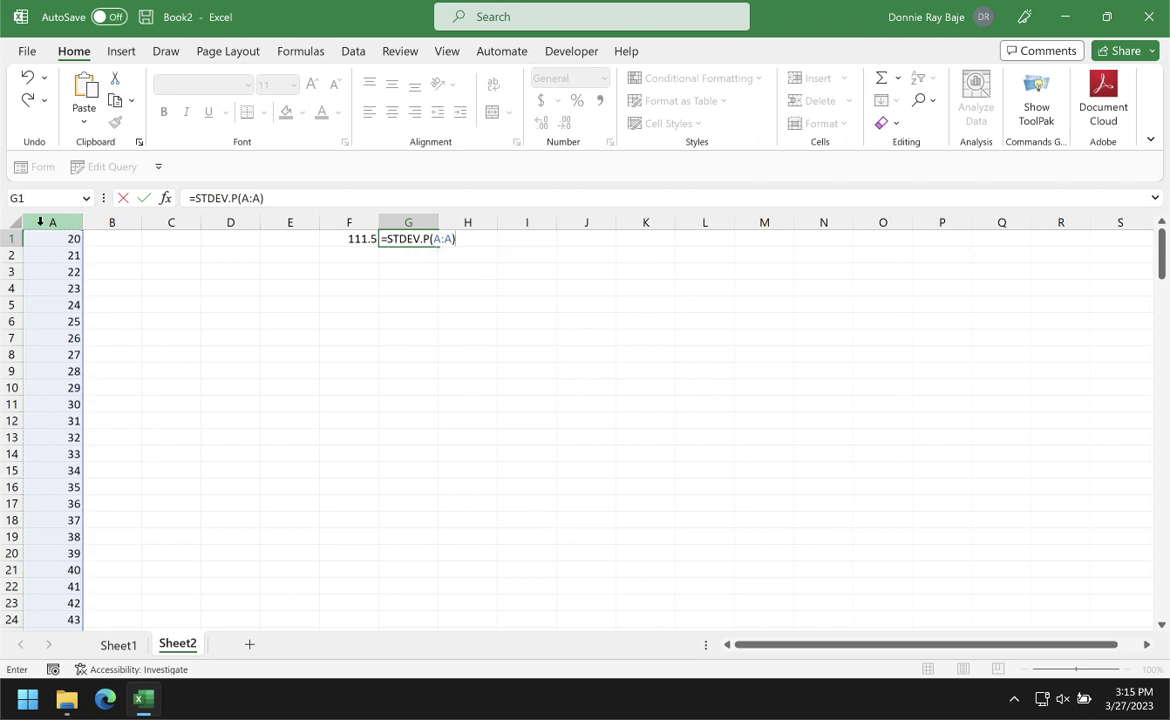
key(Return)
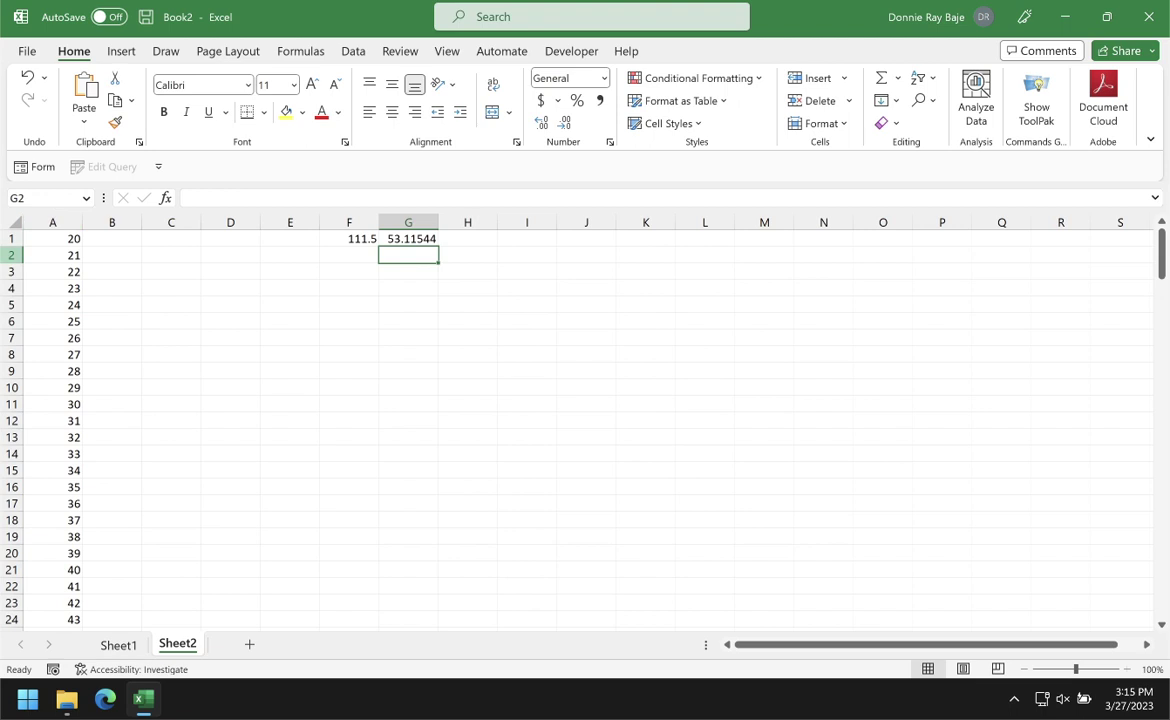
click(132, 243)
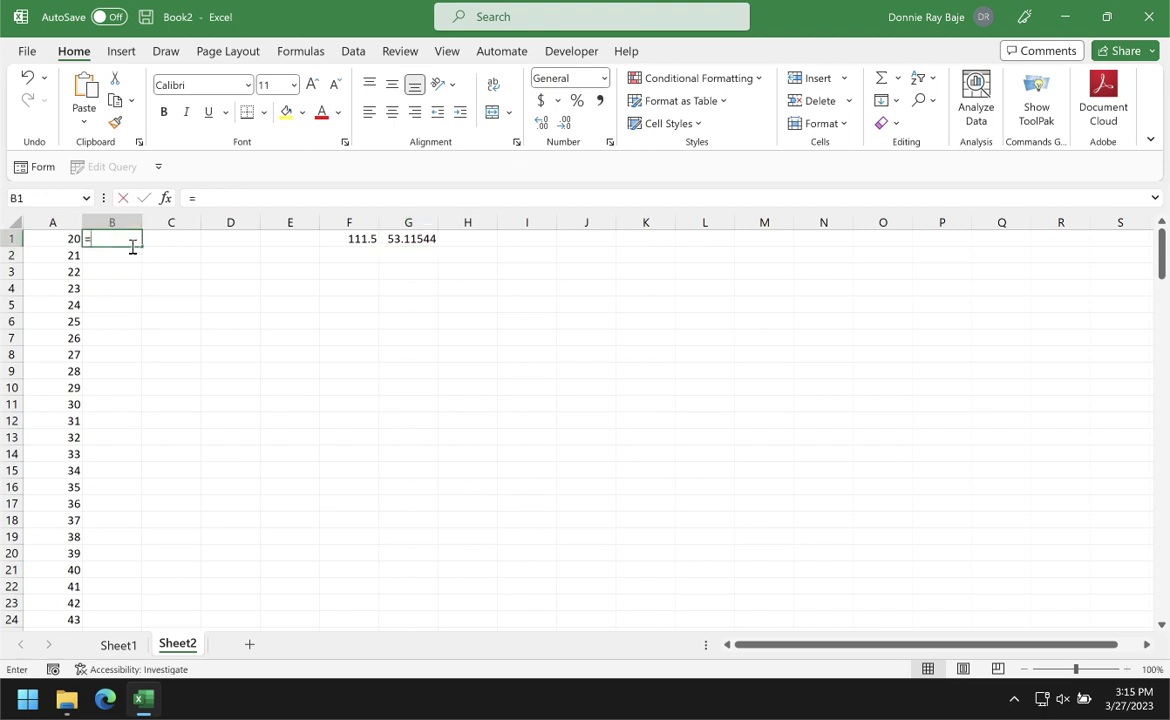
Start =NORM.DIST in B1 with A1 as x and the absolute mean $F$1.
text(=)
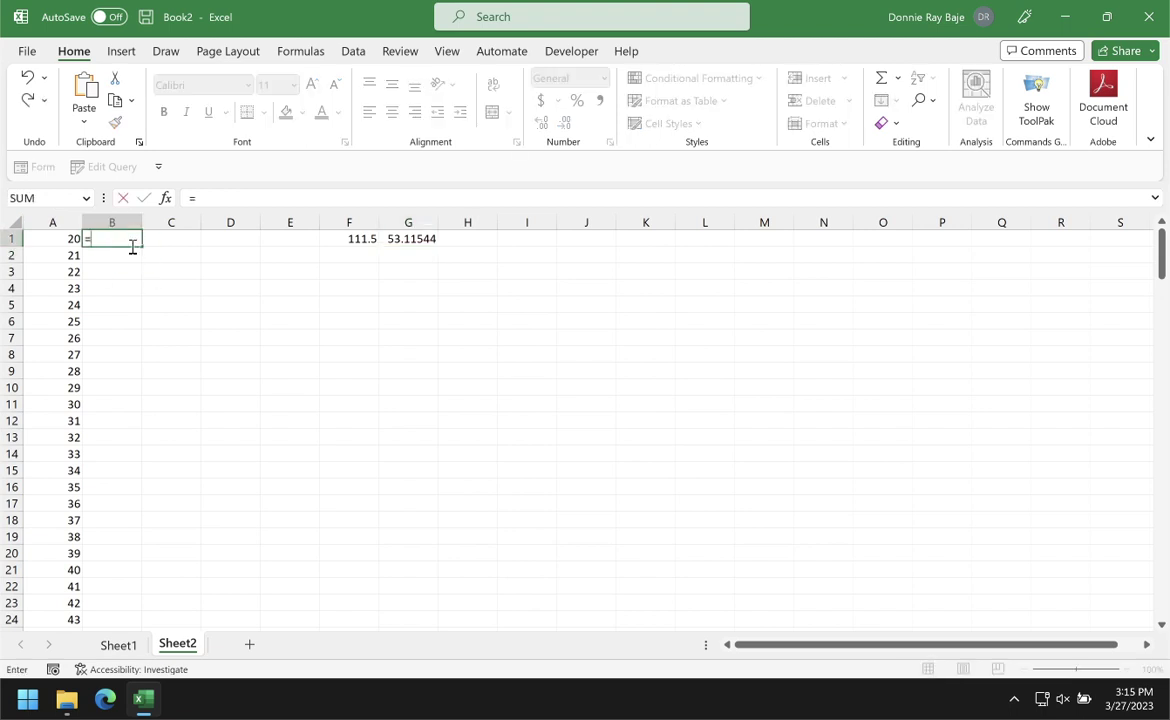
text(NO)
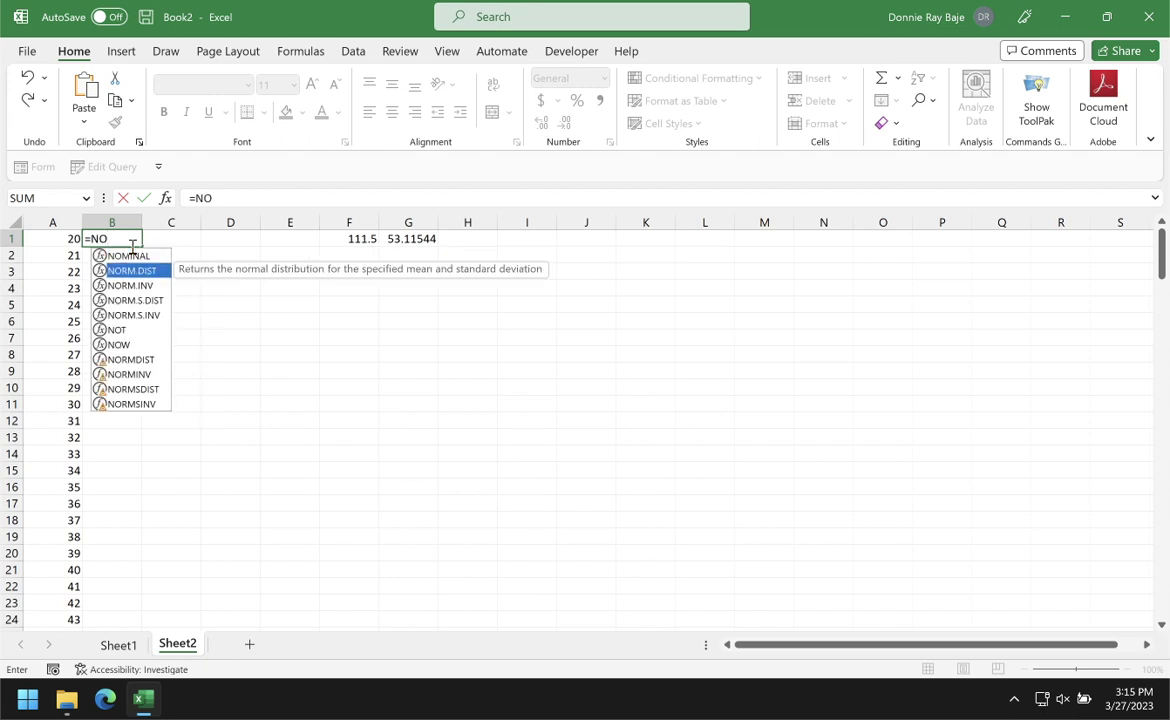
key(Tab)
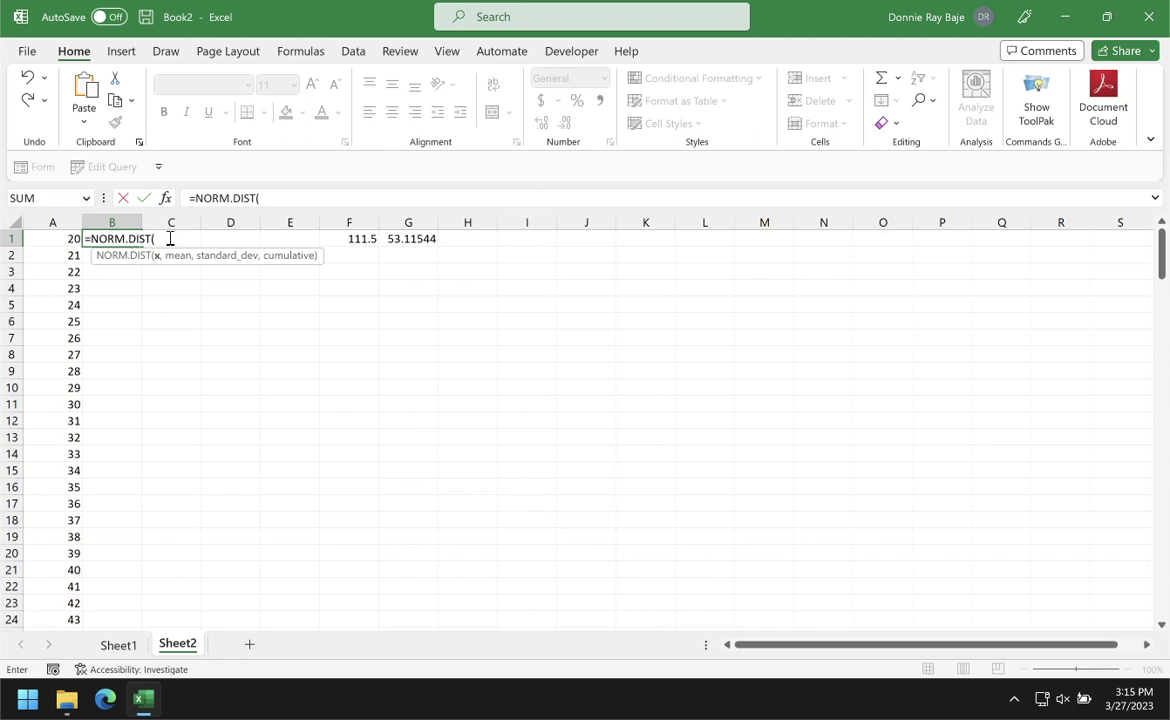
click(62, 240)
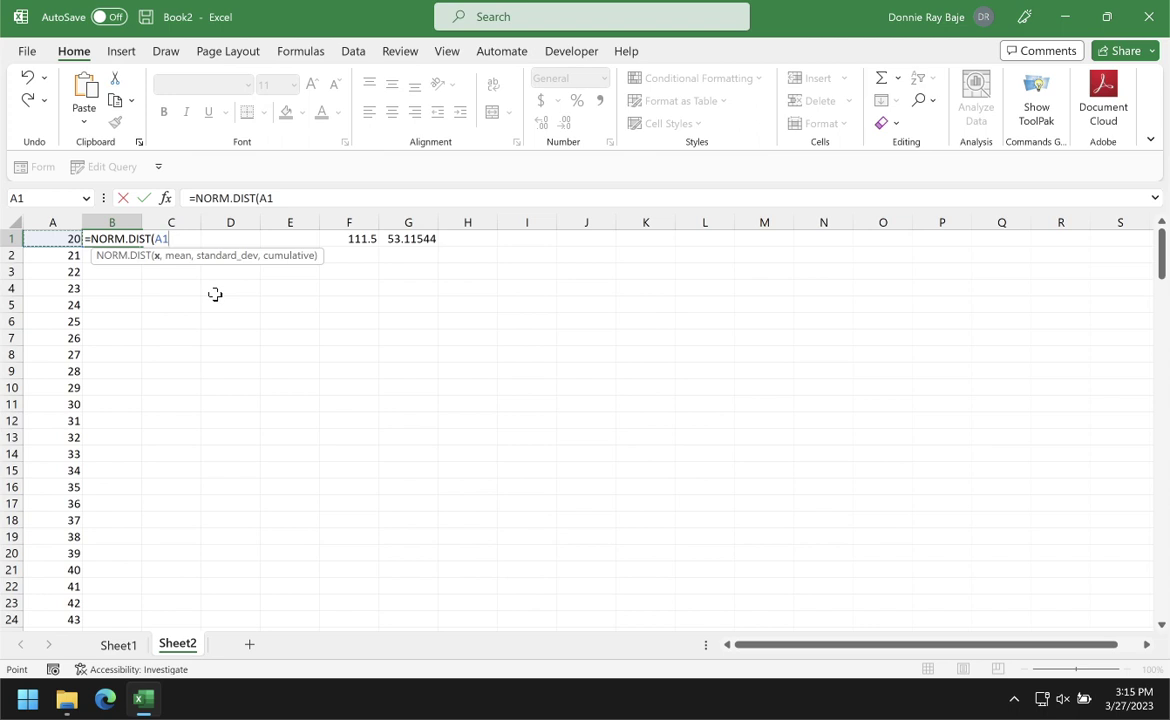
text(,)
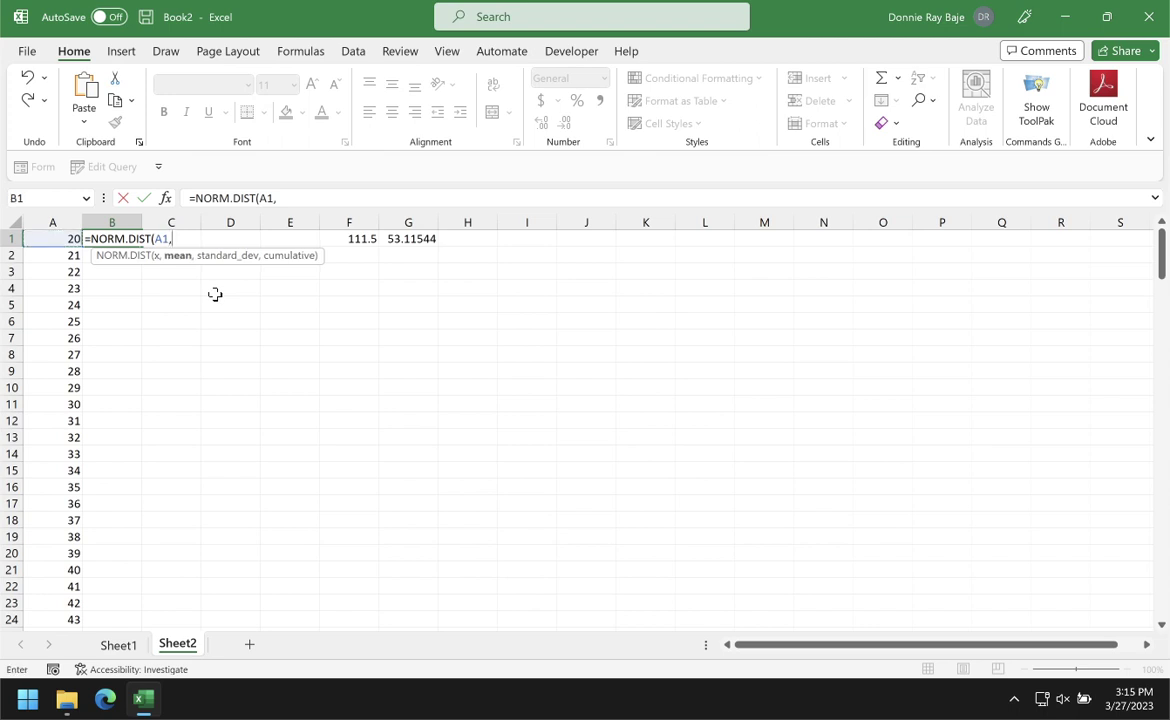
click(356, 239)
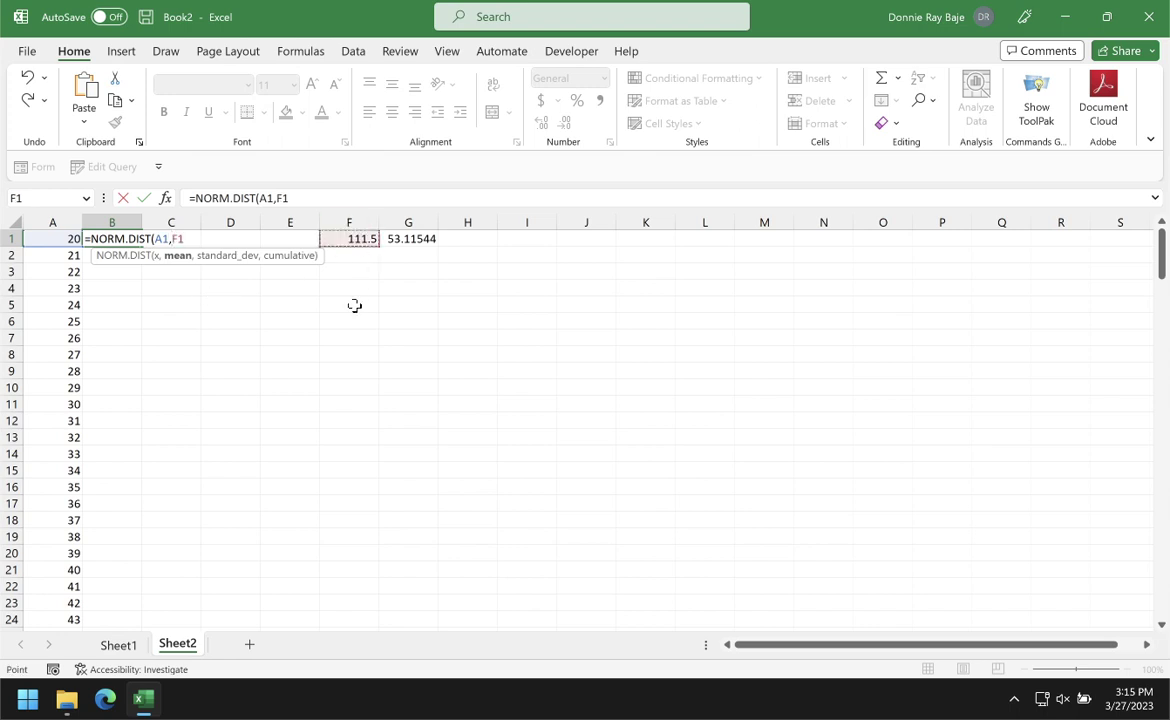
key(F4)
text(,)
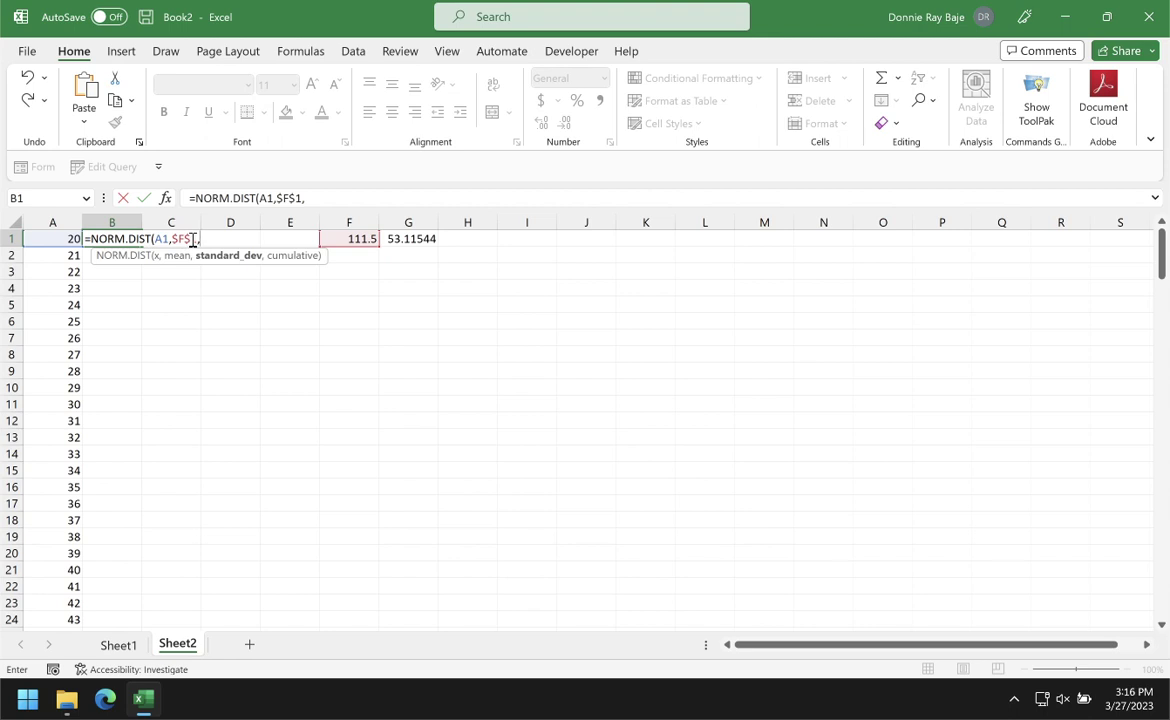
Finish the formula with absolute $G$1 and FALSE, so B1 returns 0.001703.
click(411, 238)
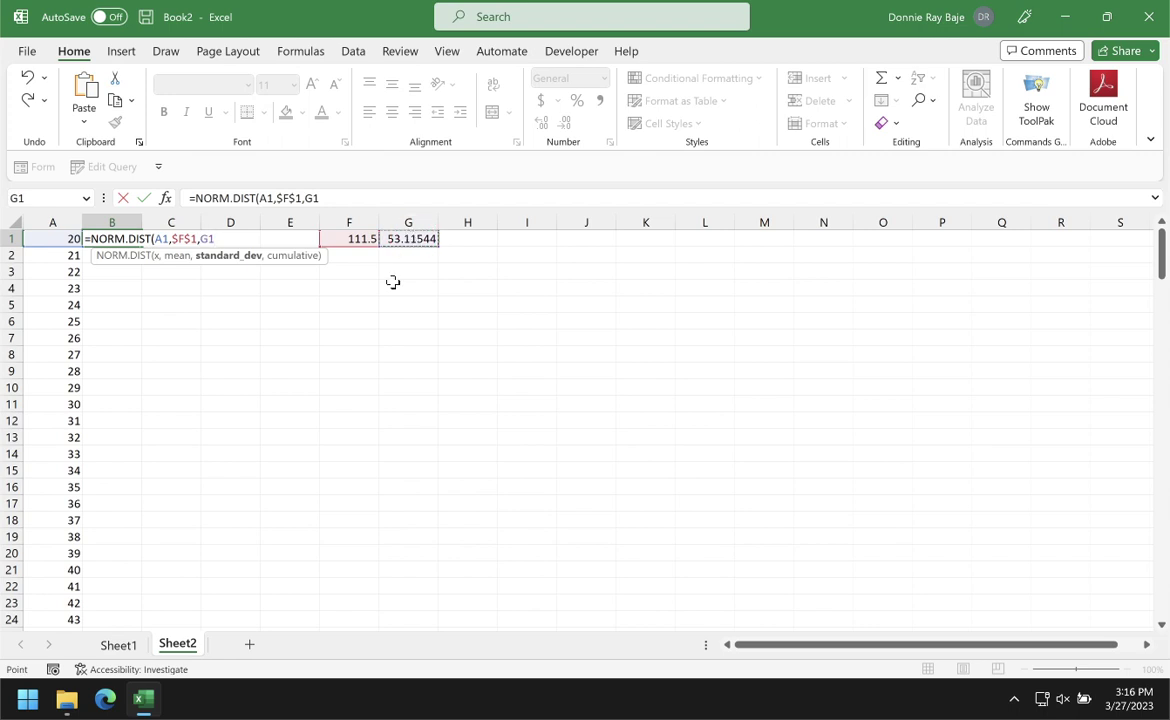
key(F4)
text(,)
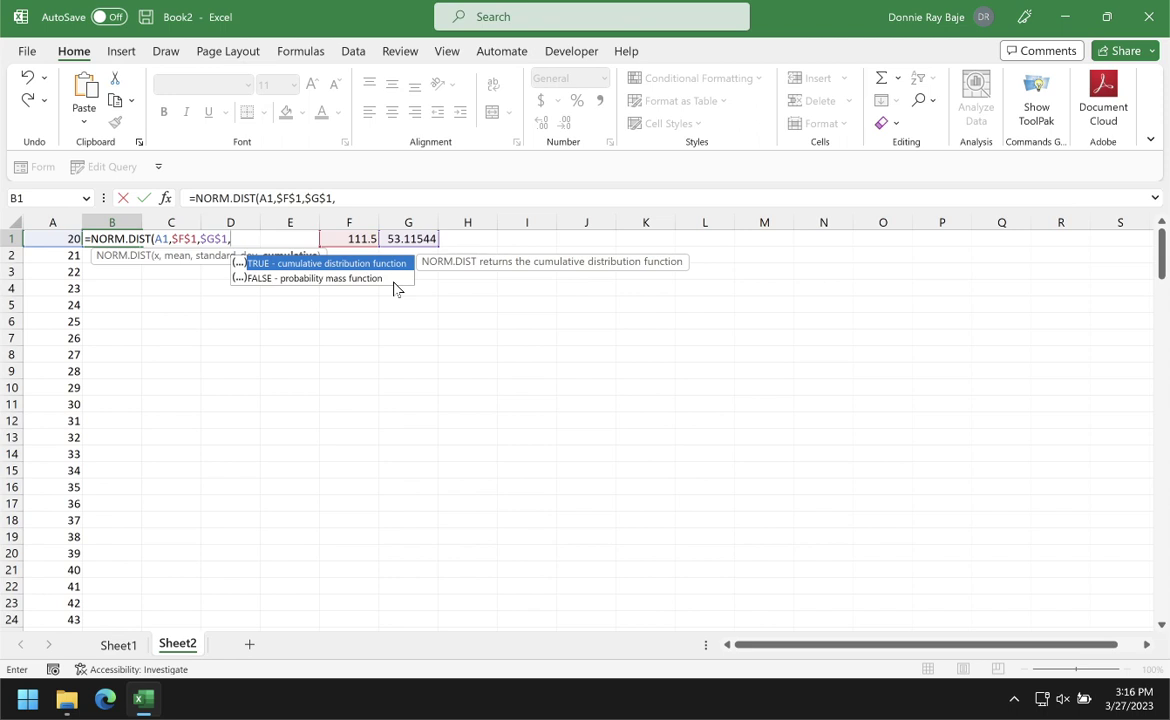
click(394, 279)
key(Up)
click(394, 279)
double_click(394, 279)
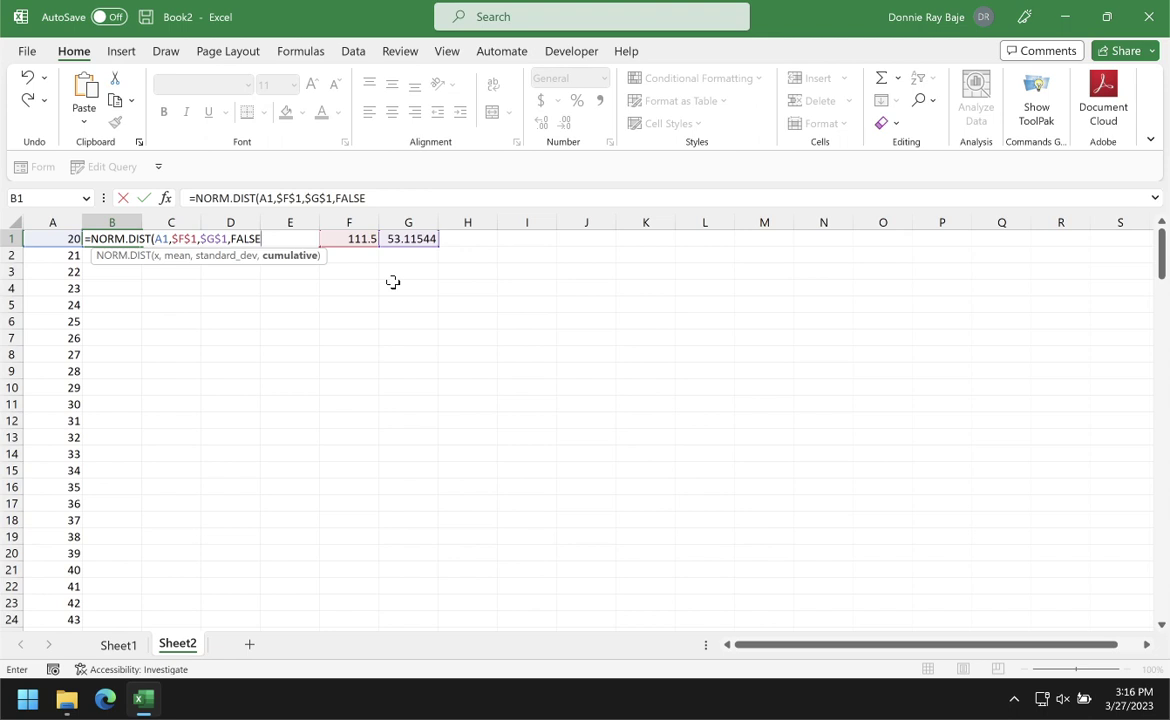
text())
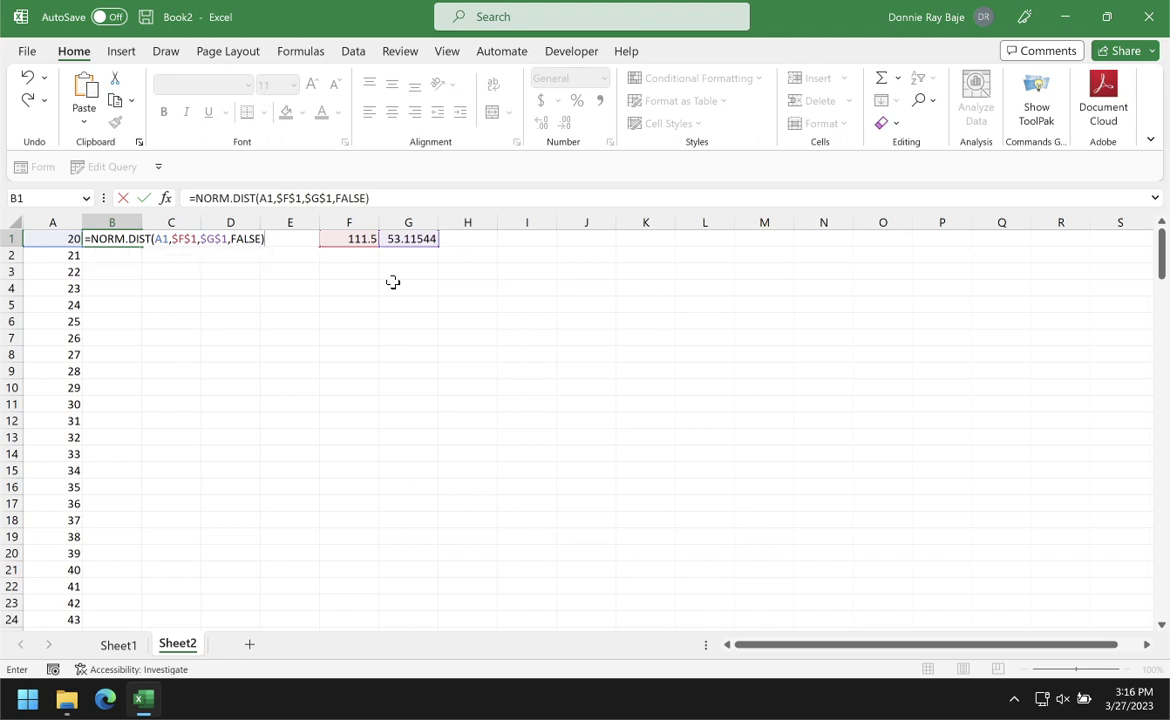
key(Return)
click(132, 240)
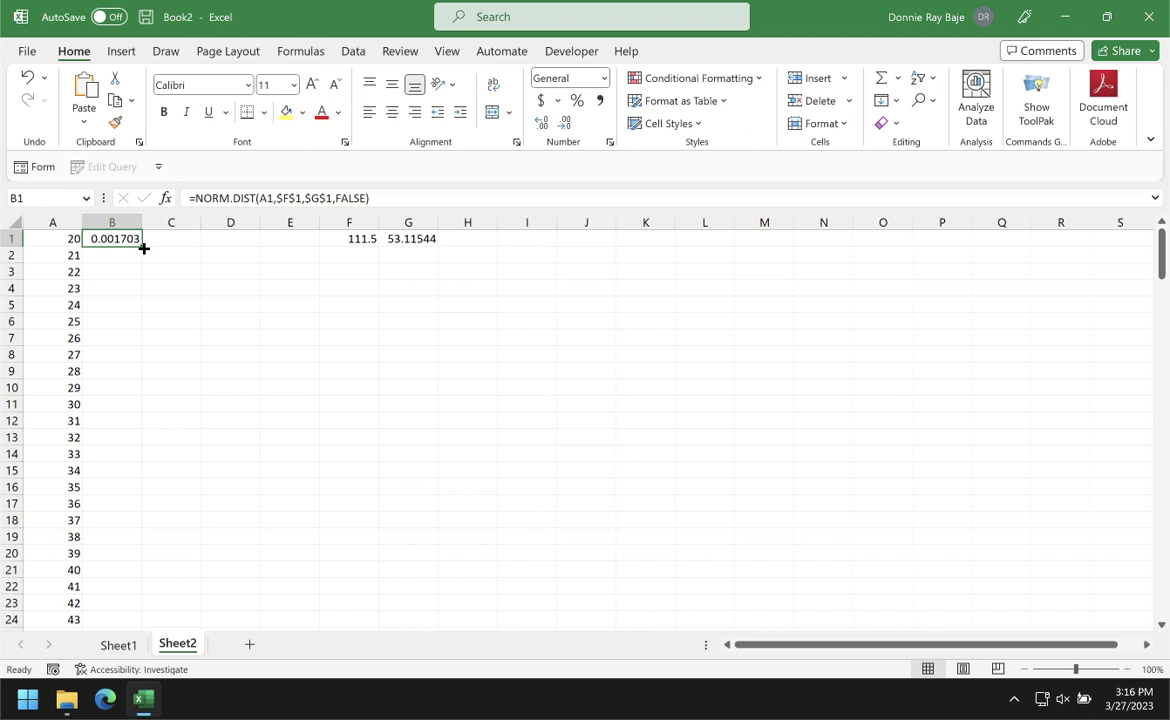
Fill the NORM.DIST formula from B1 down to B184 and select the range B1:B184.
double_click(143, 248)
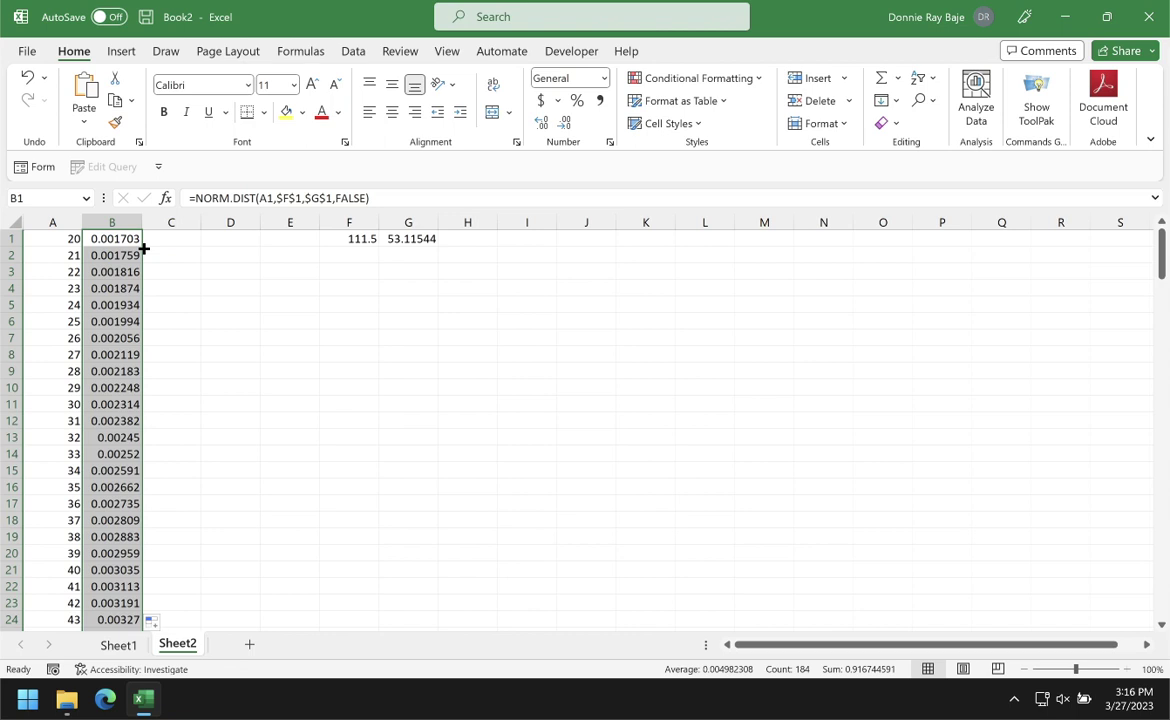
drag(1162, 255, 1164, 436)
drag(1168, 333, 1164, 245)
click(218, 302)
click(112, 240)
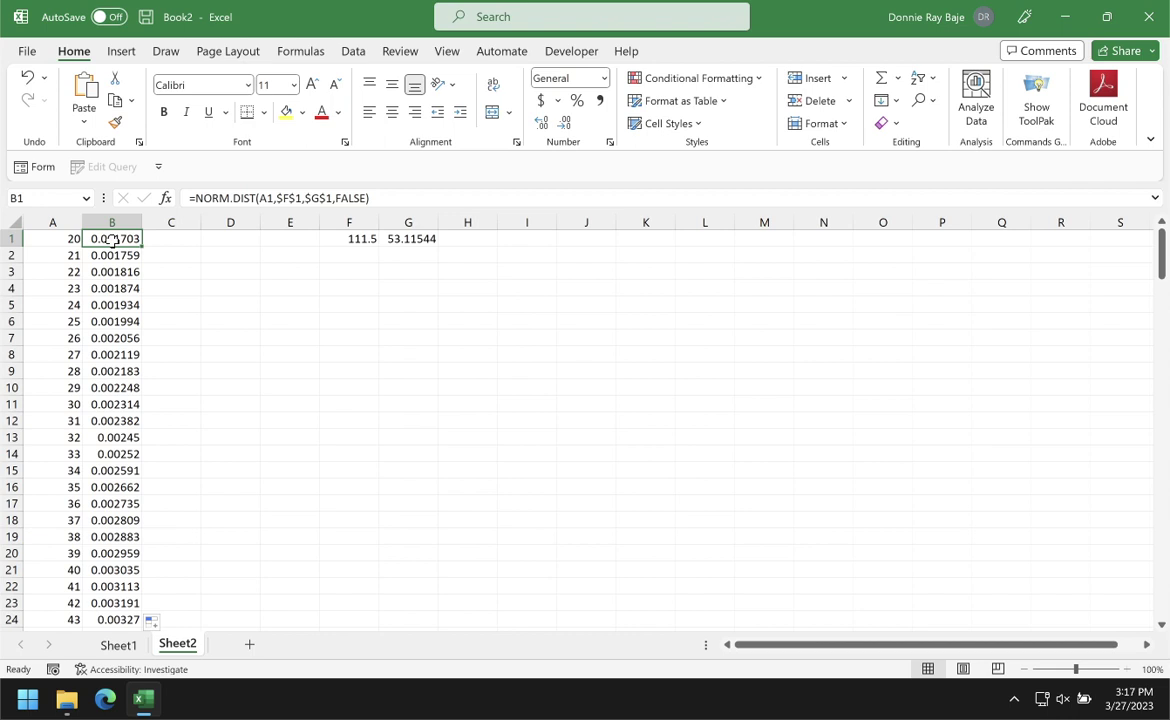
key(ctrl+shift+Down)
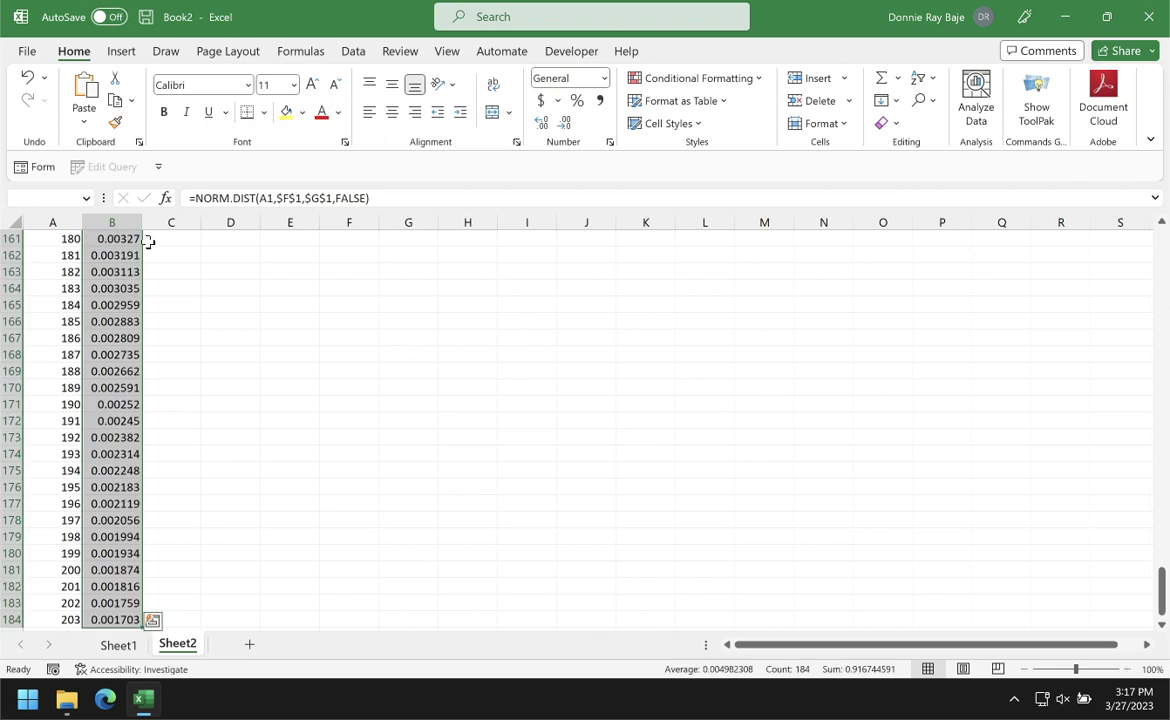
drag(1163, 594, 1163, 594)
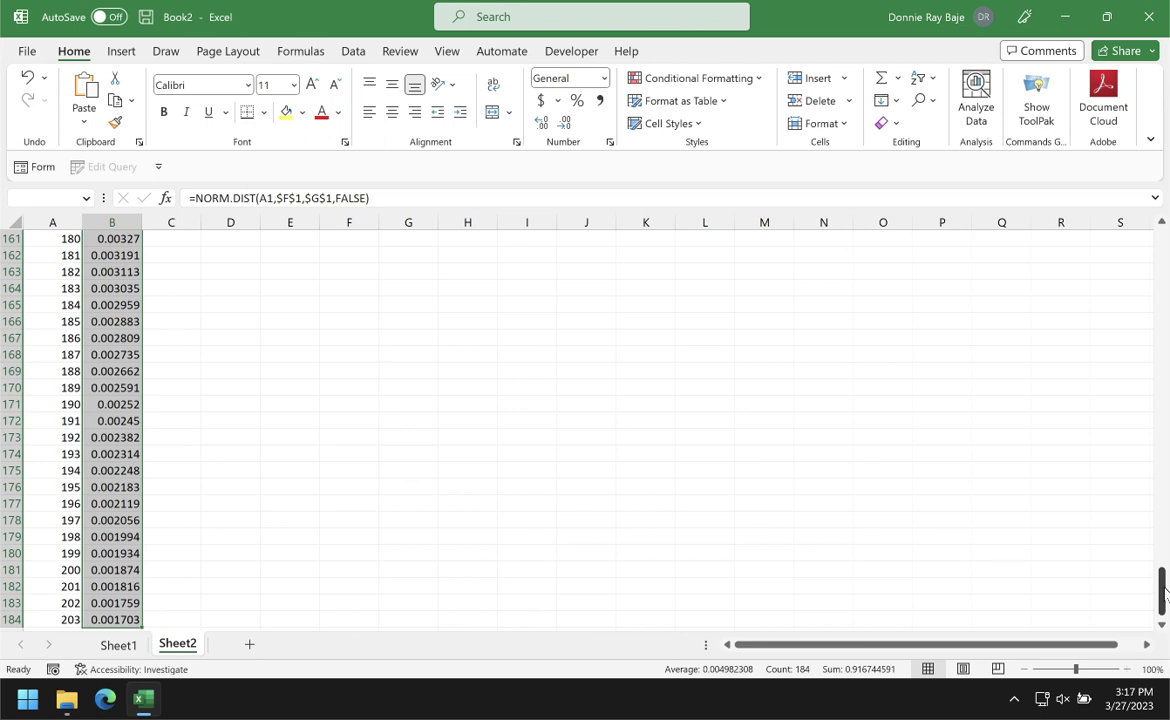
drag(1163, 594, 1163, 250)
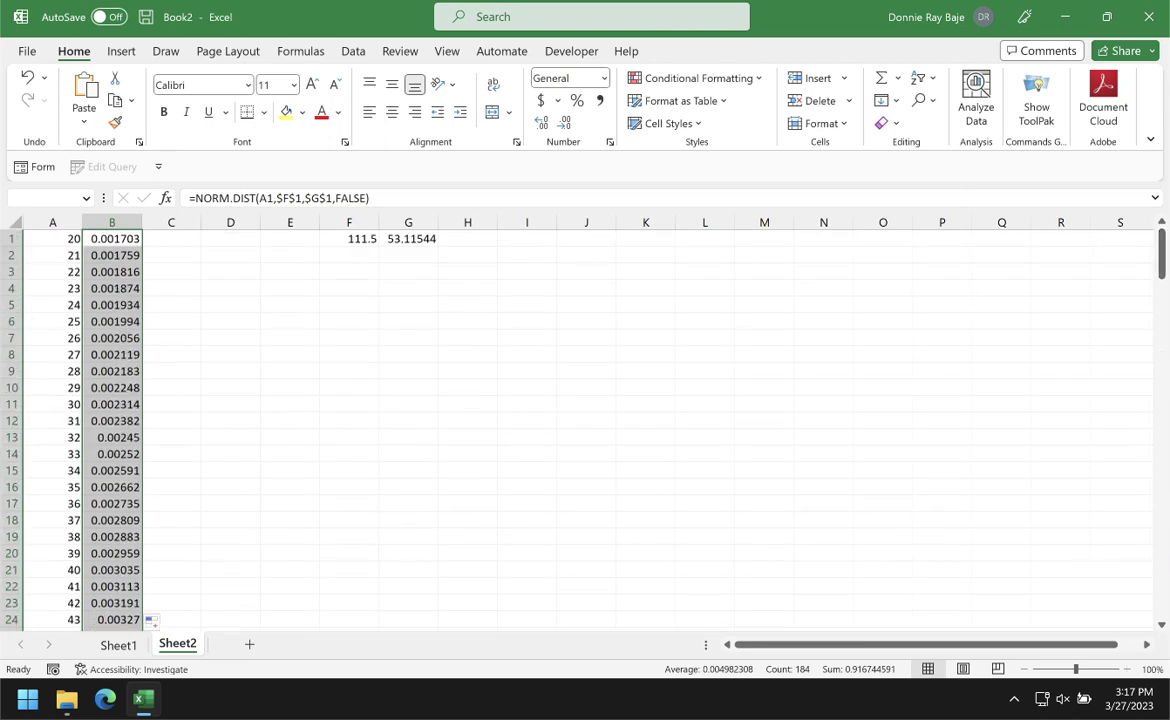
click(133, 237)
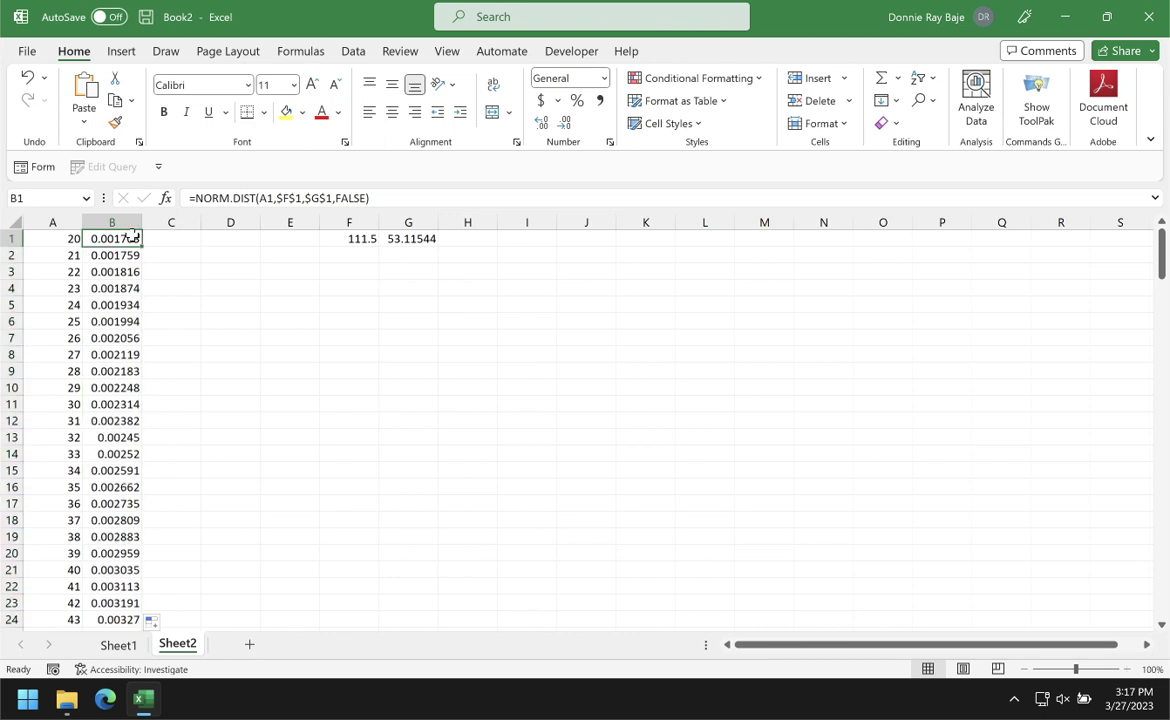
key(ctrl+shift+Down)
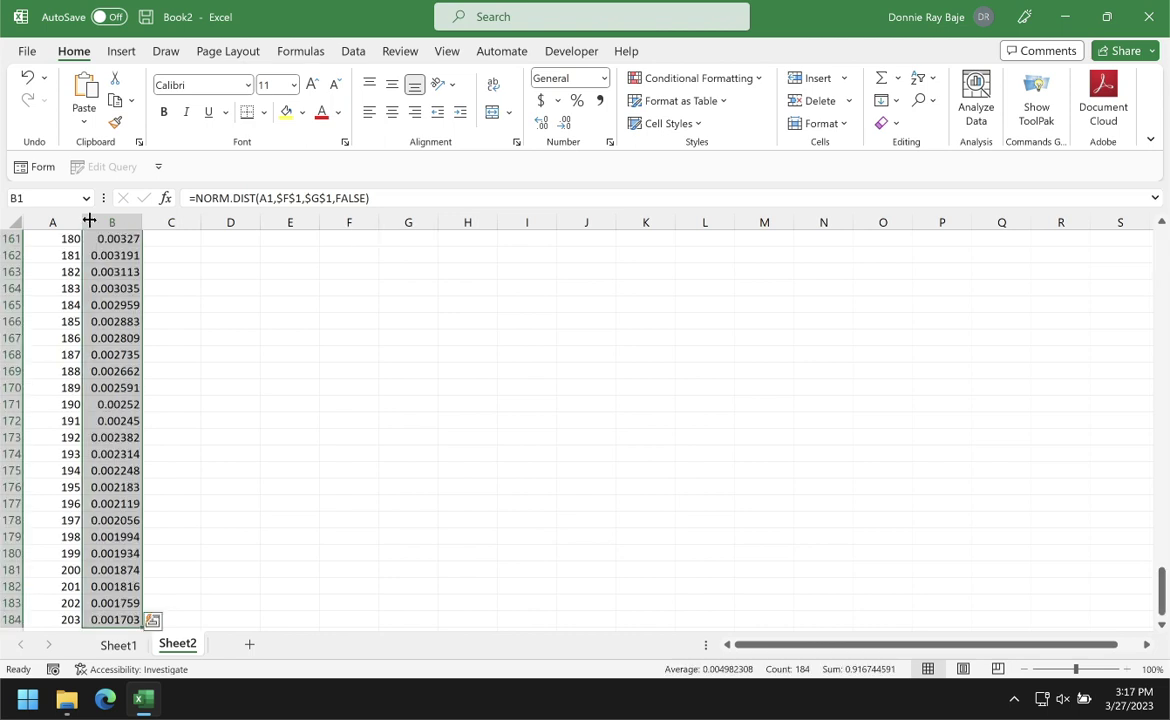
Insert a Scatter with Smooth Lines chart of B1:B184 and move it up and left.
click(124, 52)
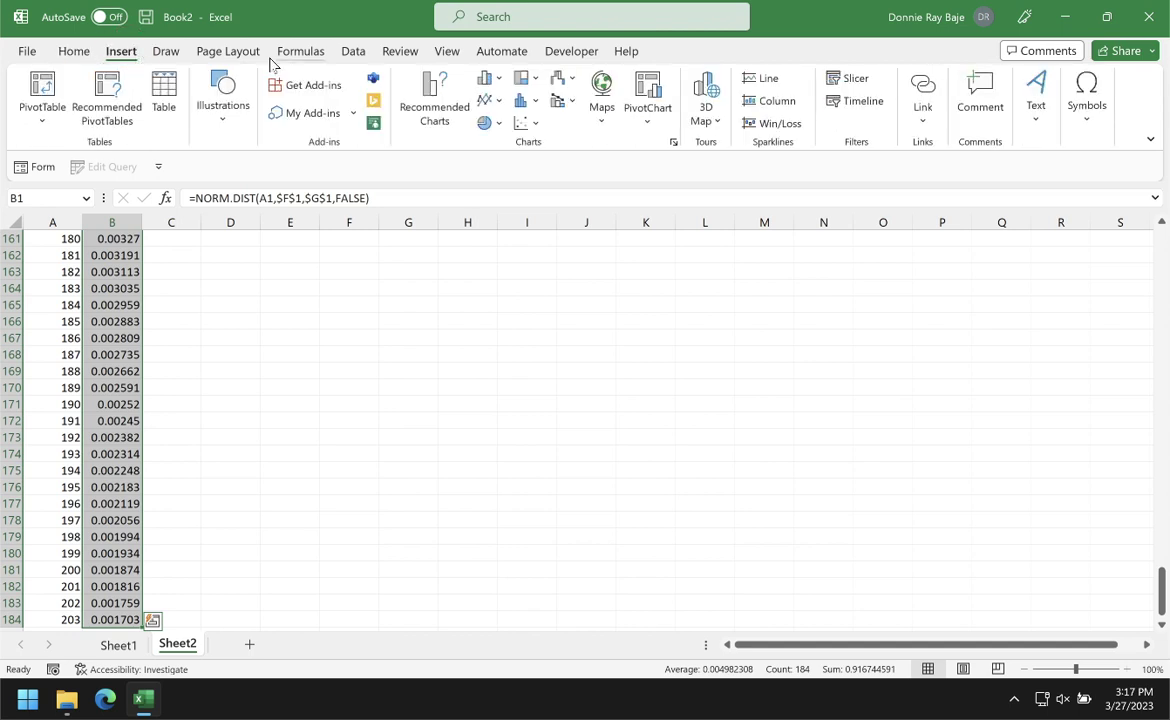
click(537, 124)
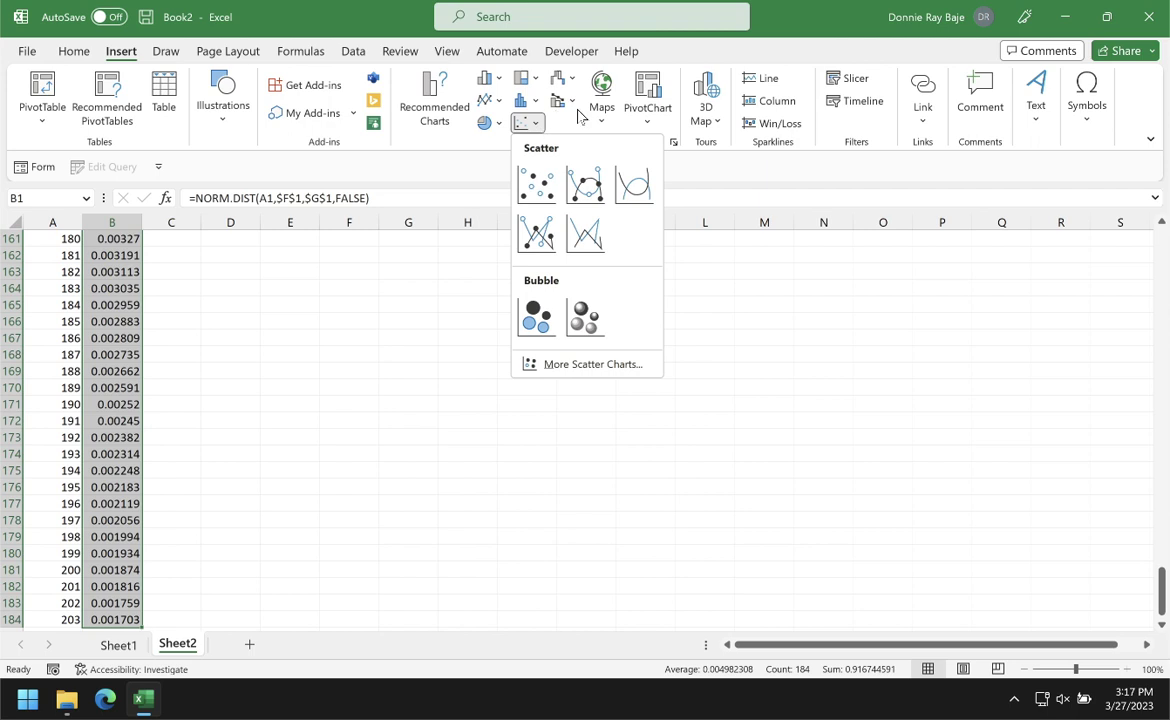
click(643, 188)
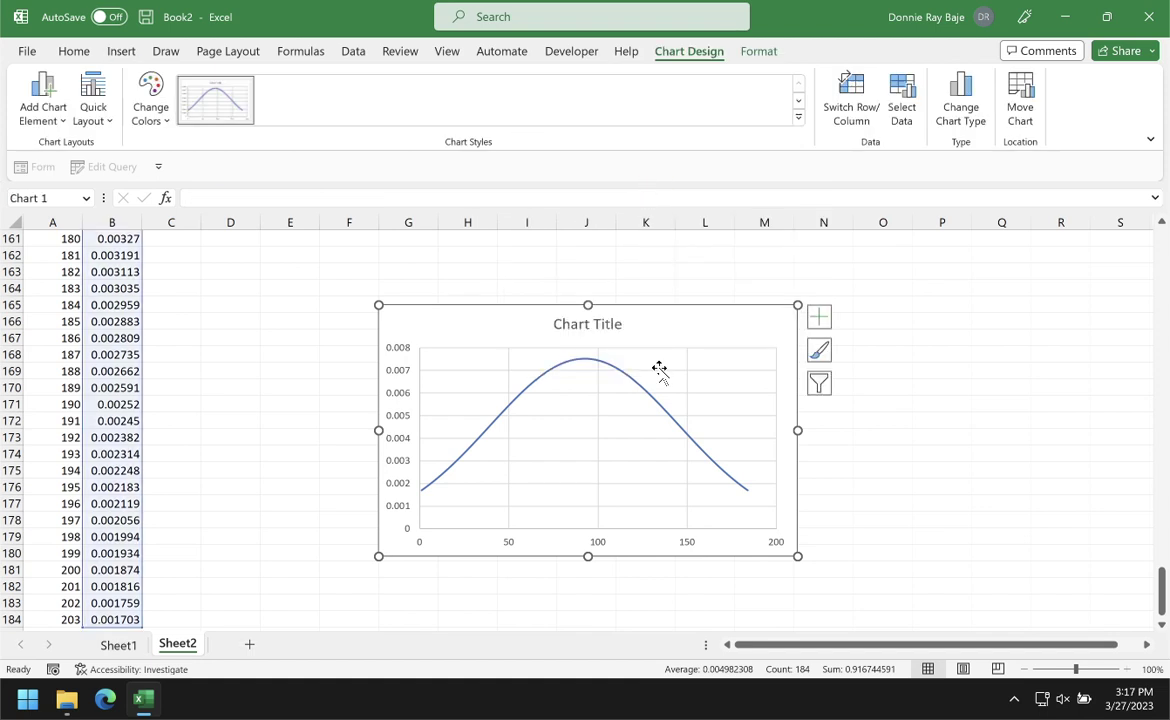
drag(716, 328, 667, 293)
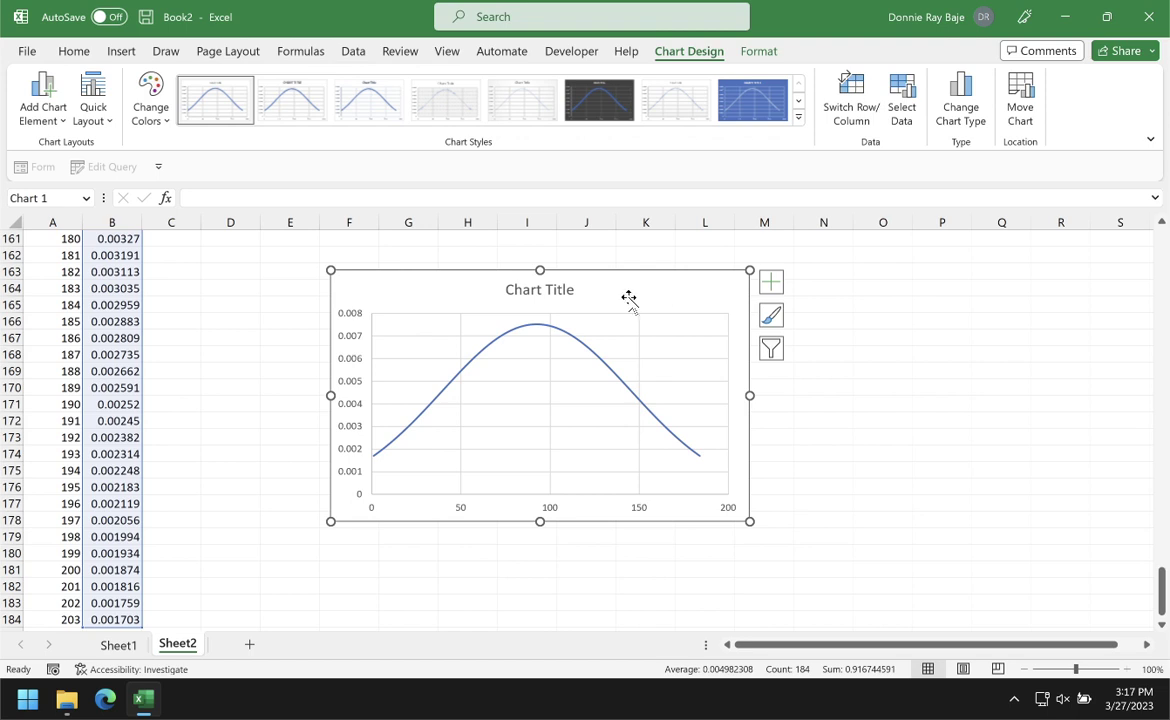
click(57, 214)
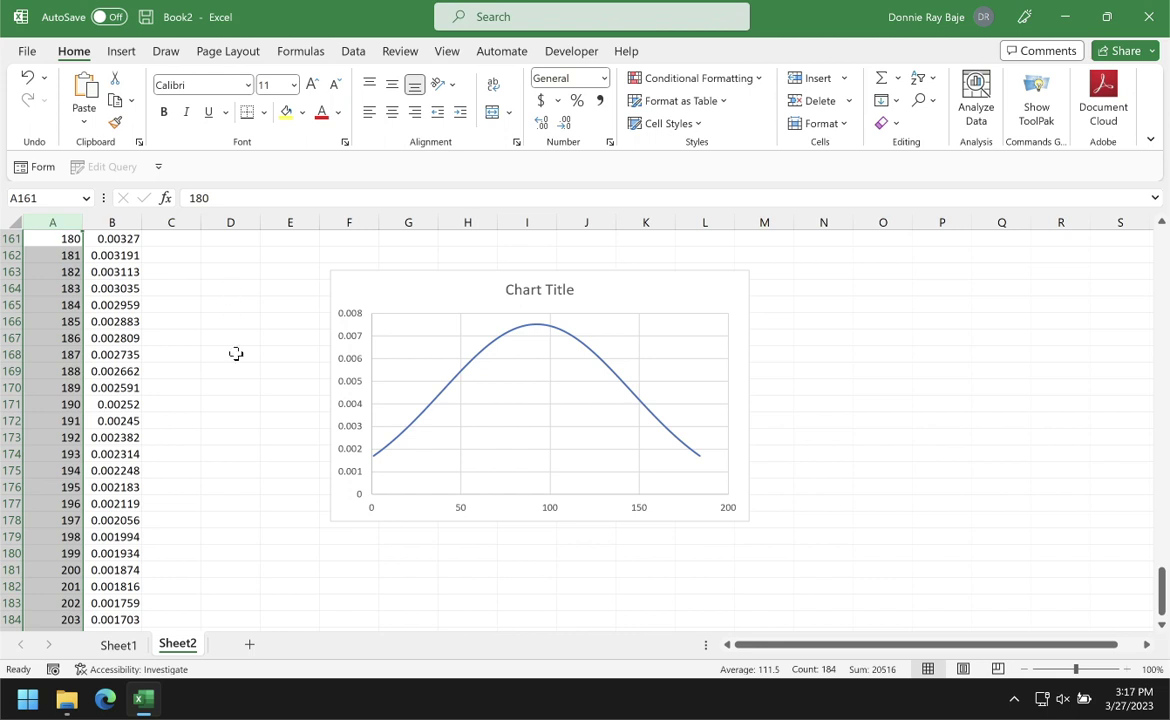
Flip between Sheet1 and Sheet2 to compare the jagged score curve with the bell curve, ending on Sheet1.
click(118, 646)
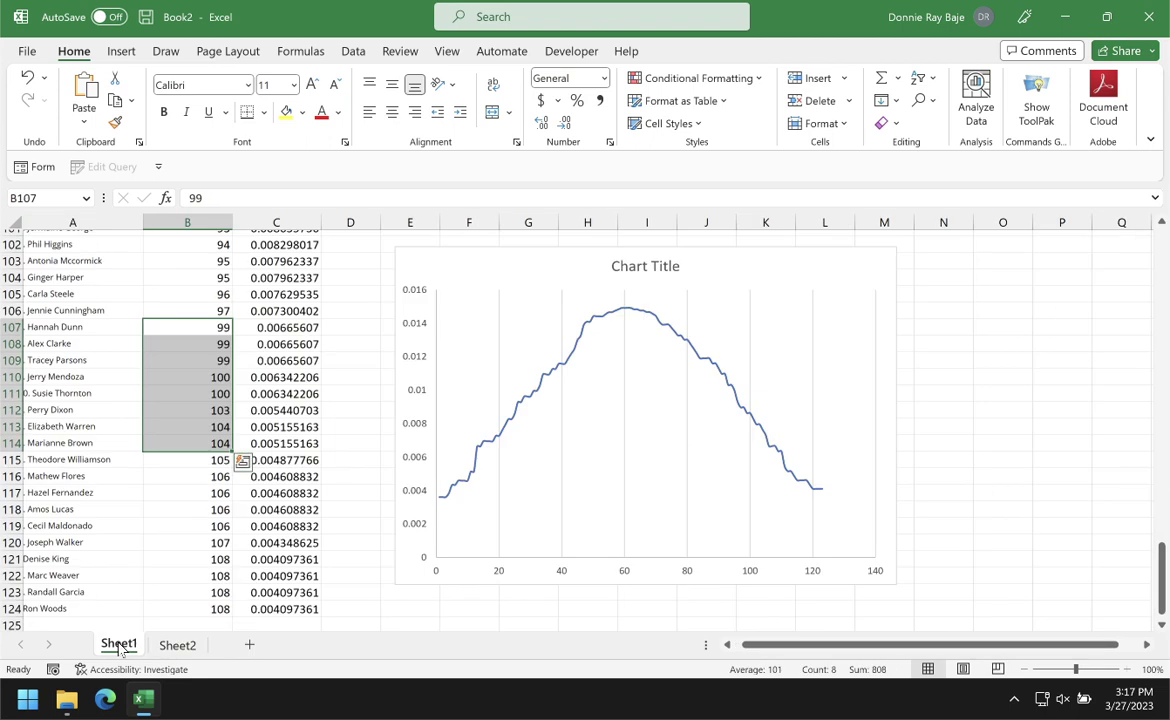
click(97, 294)
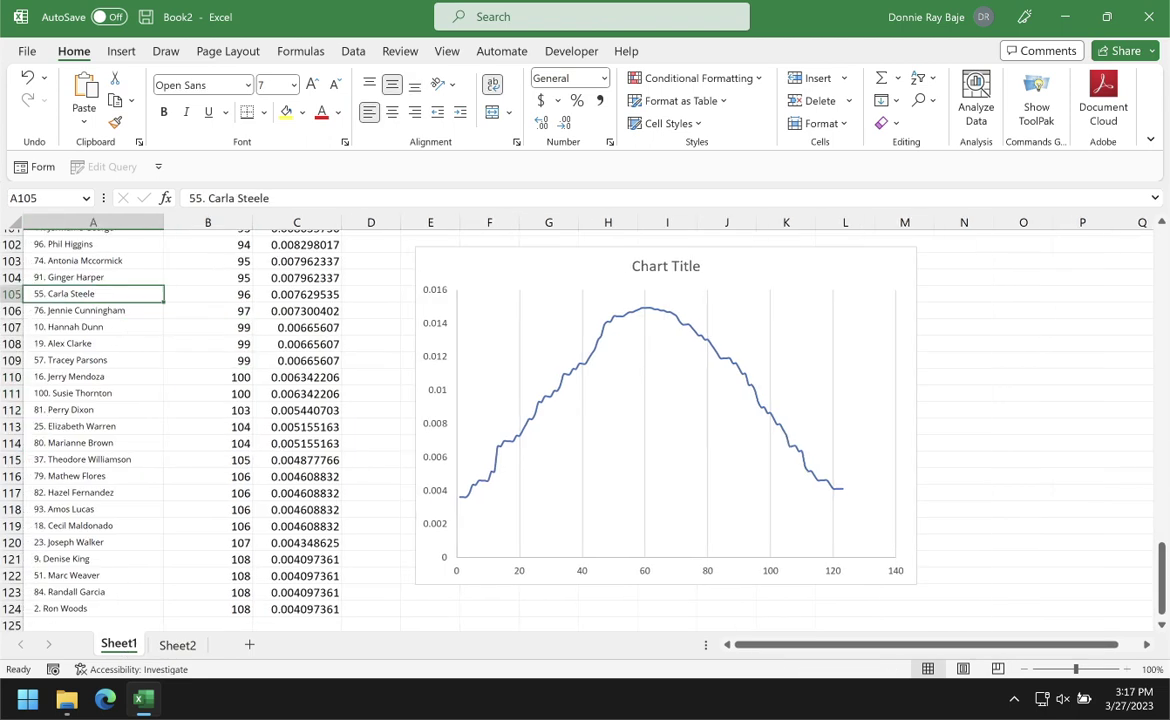
click(157, 650)
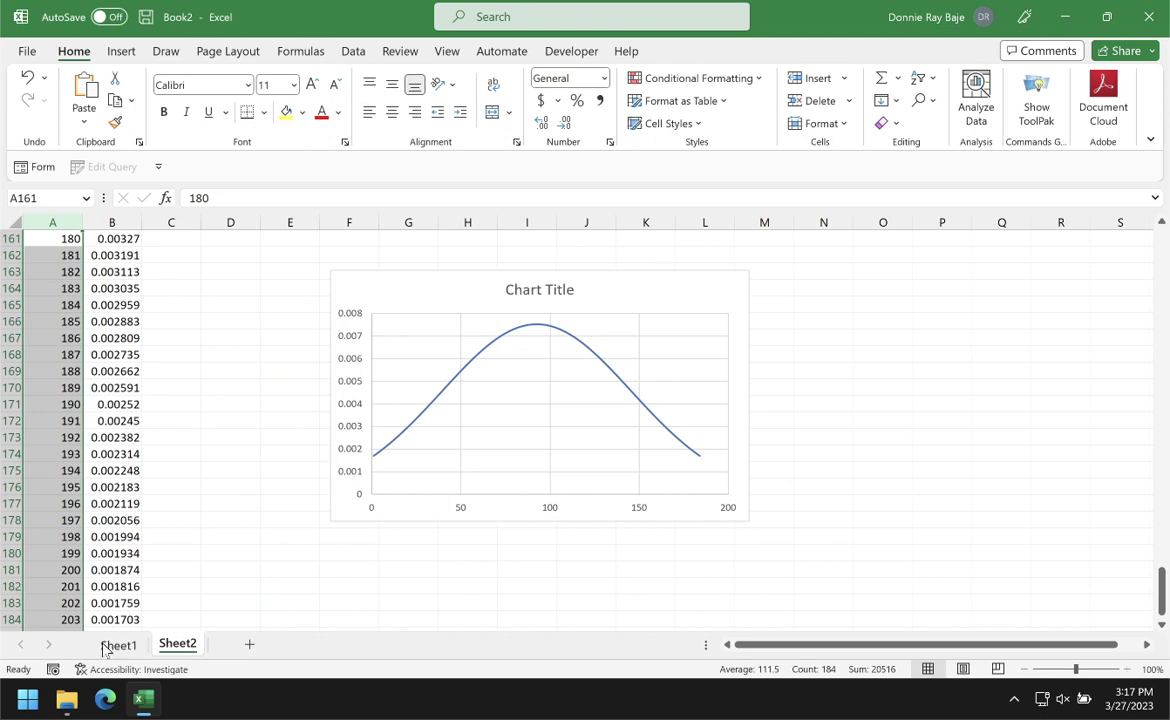
click(112, 645)
click(228, 221)
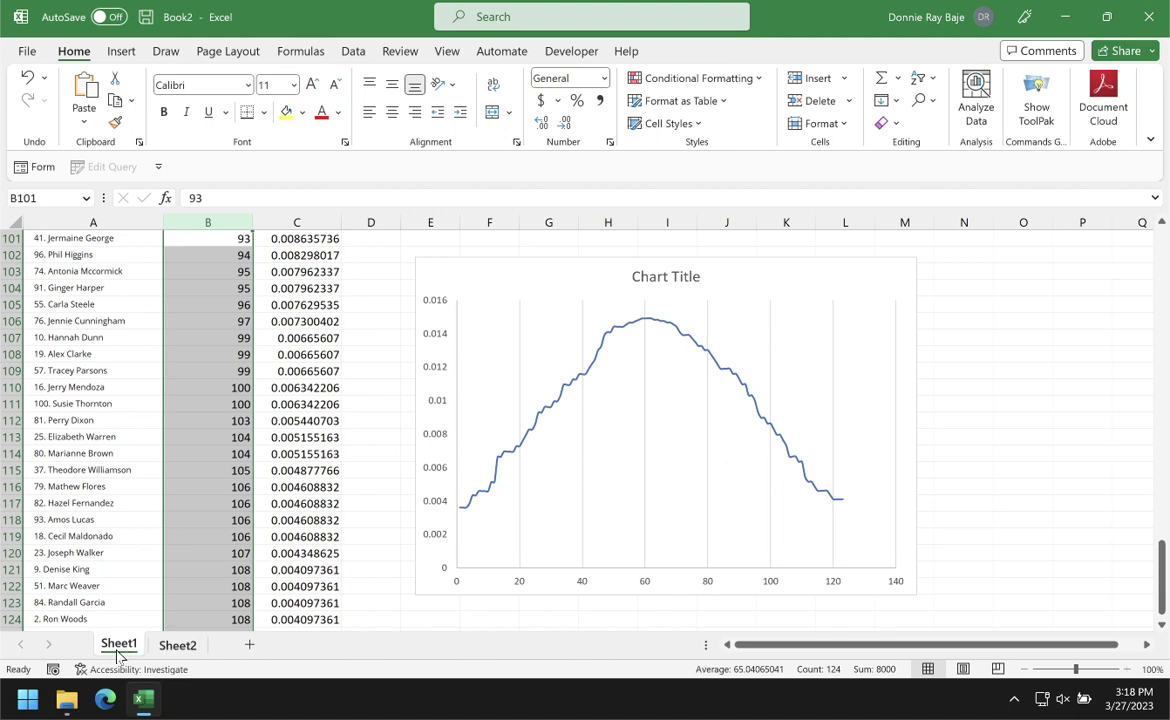
click(177, 645)
click(118, 645)
click(174, 645)
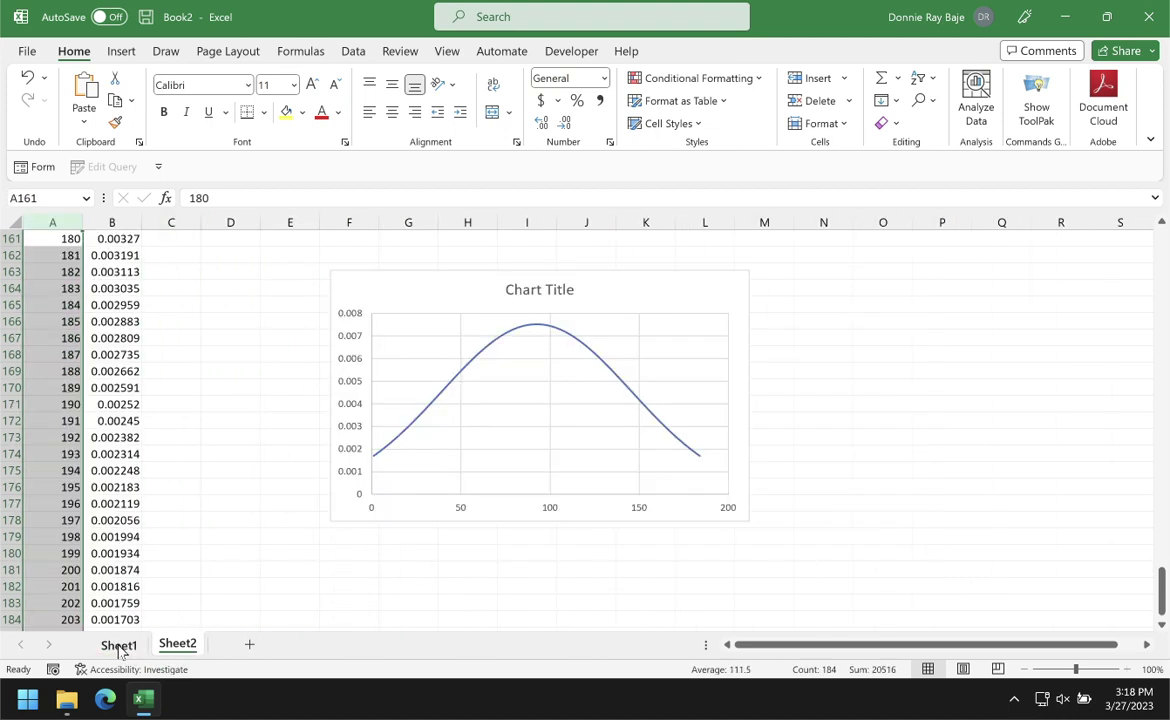
click(118, 646)
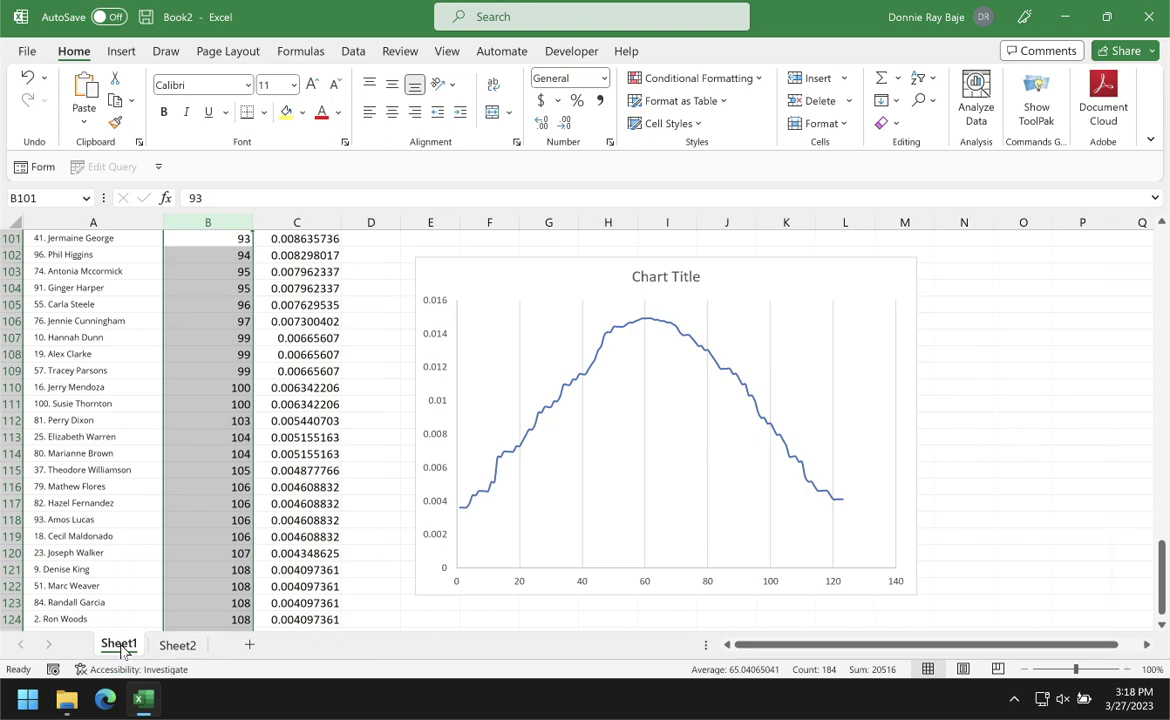
click(182, 648)
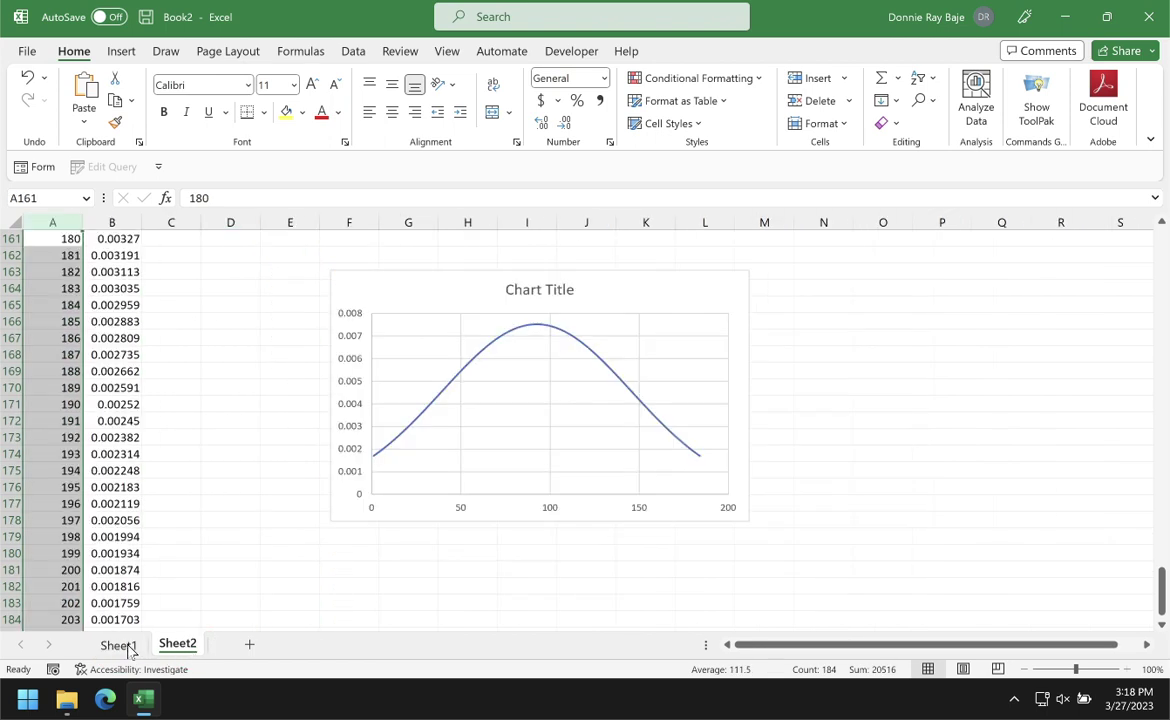
click(124, 646)
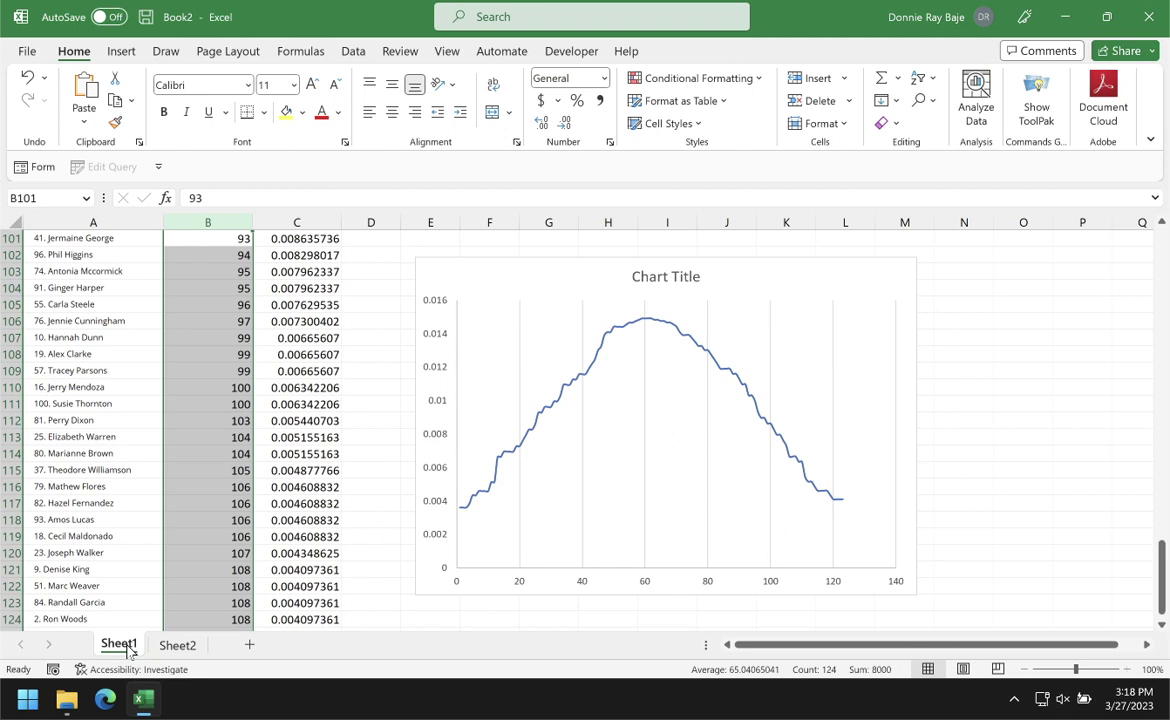